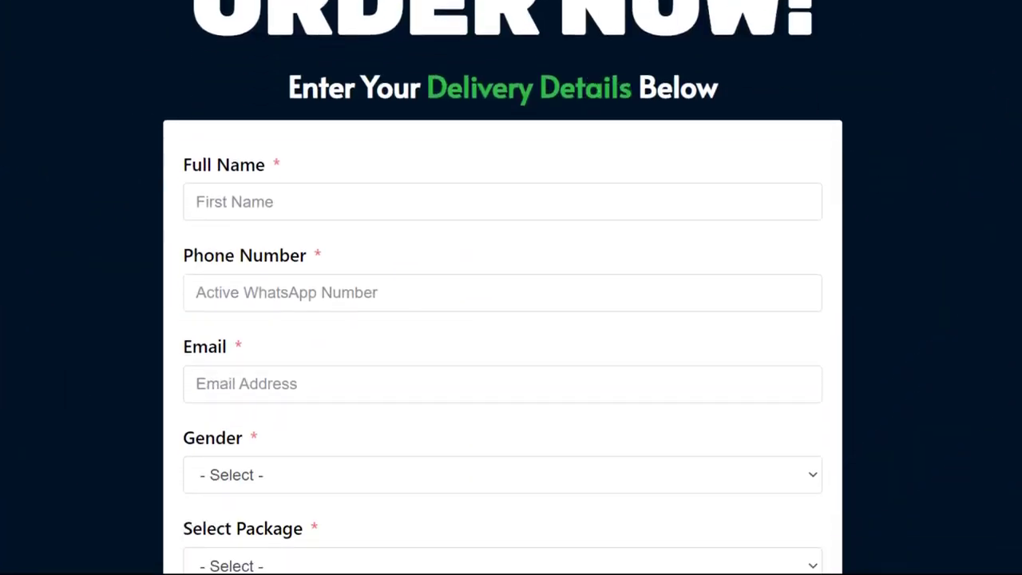
- Review the fields of the two example order forms, from the name entries down to the delivery questions
scroll(503, 320, "down", 6)
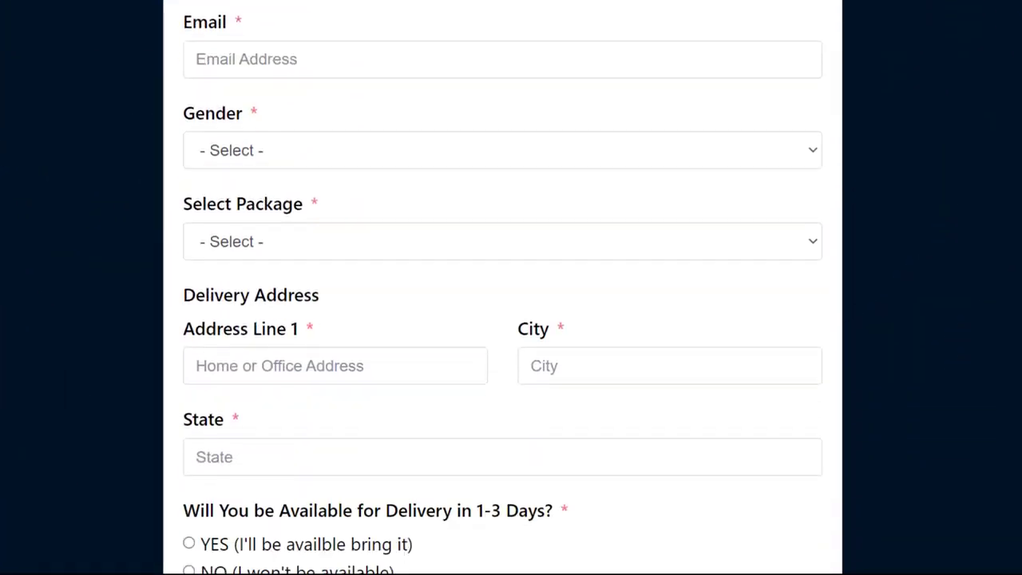
scroll(503, 320, "down", 2)
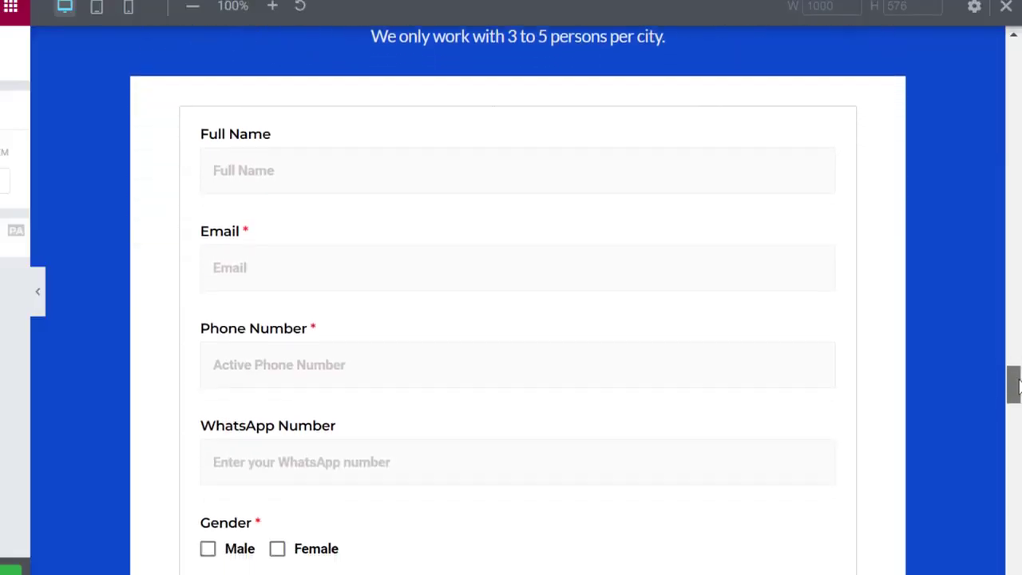
scroll(1018, 414, "down", 6)
scroll(1018, 414, "down", 3)
scroll(1015, 417, "up", 3)
left_click_drag(1013, 419, 1013, 382)
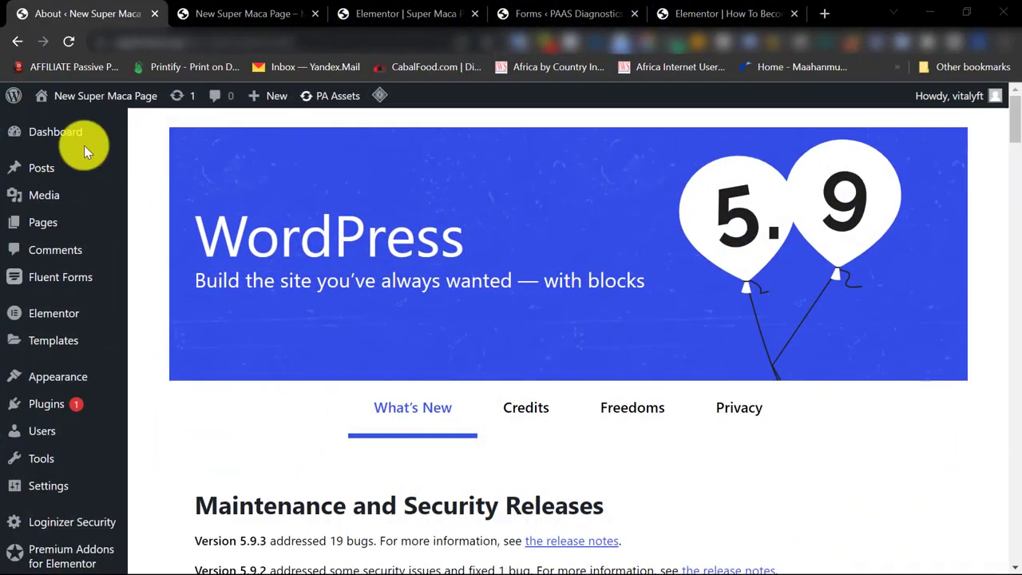
mouse_move(63, 152)
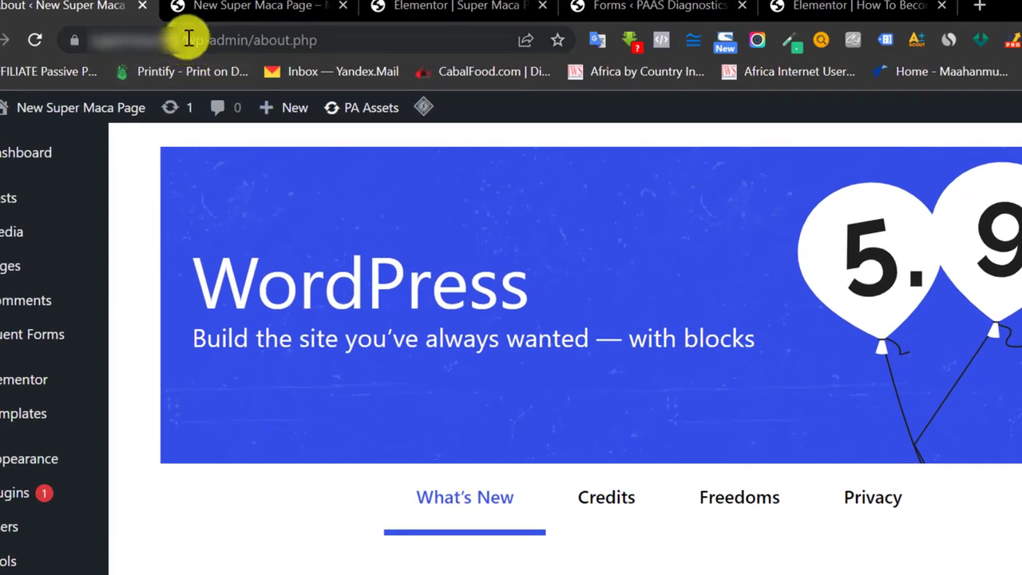
left_click_drag(186, 39, 239, 34)
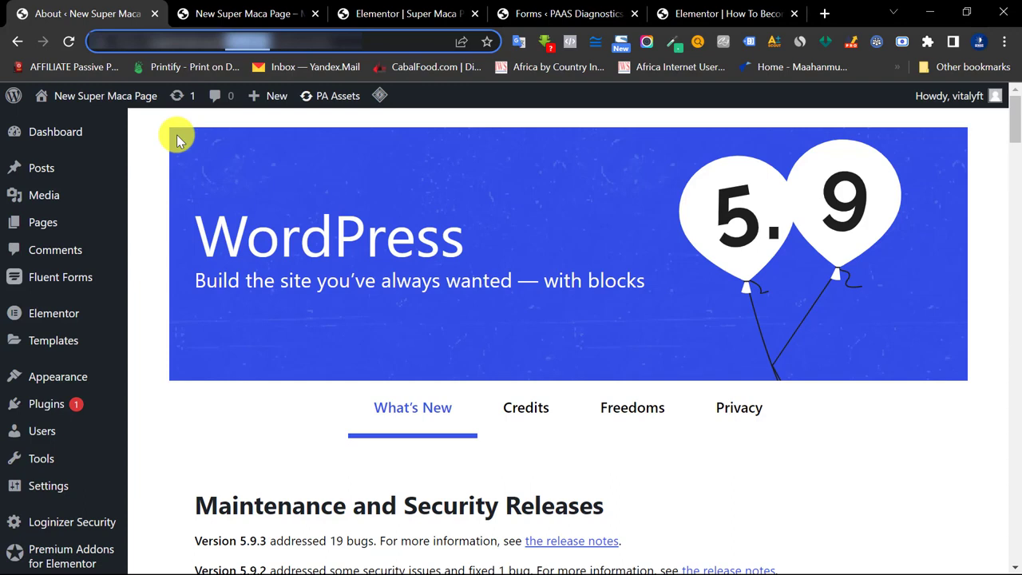
left_click(168, 147)
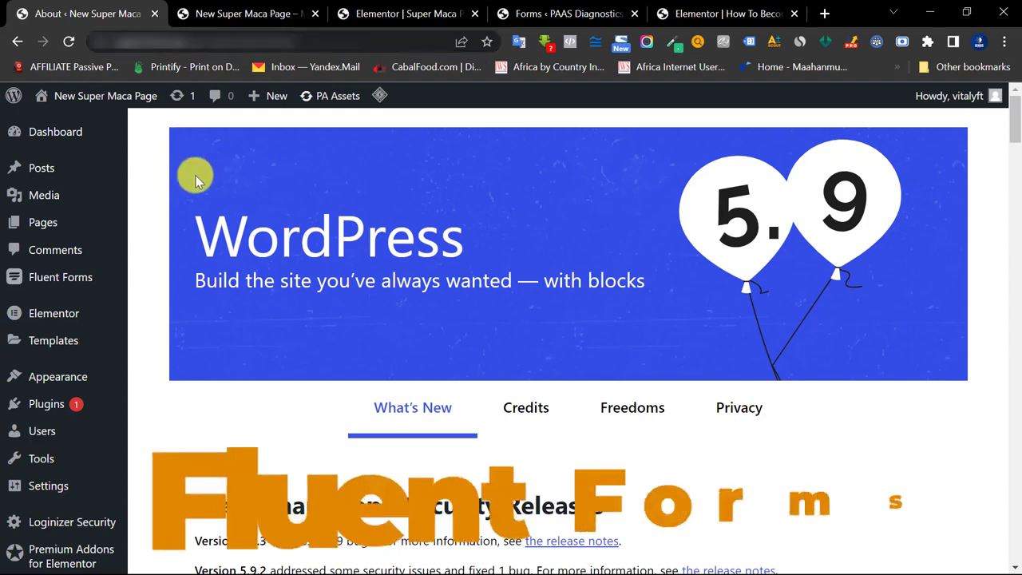
- Search the WordPress plugin directory for "fluent forms" and examine the Fluent Forms contact form plugin
mouse_move(60, 280)
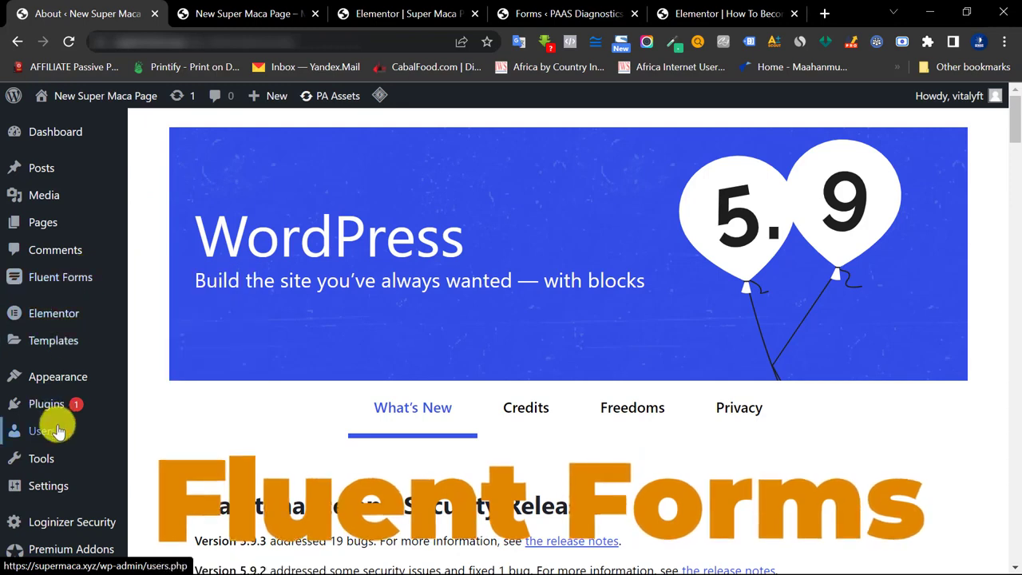
mouse_move(44, 405)
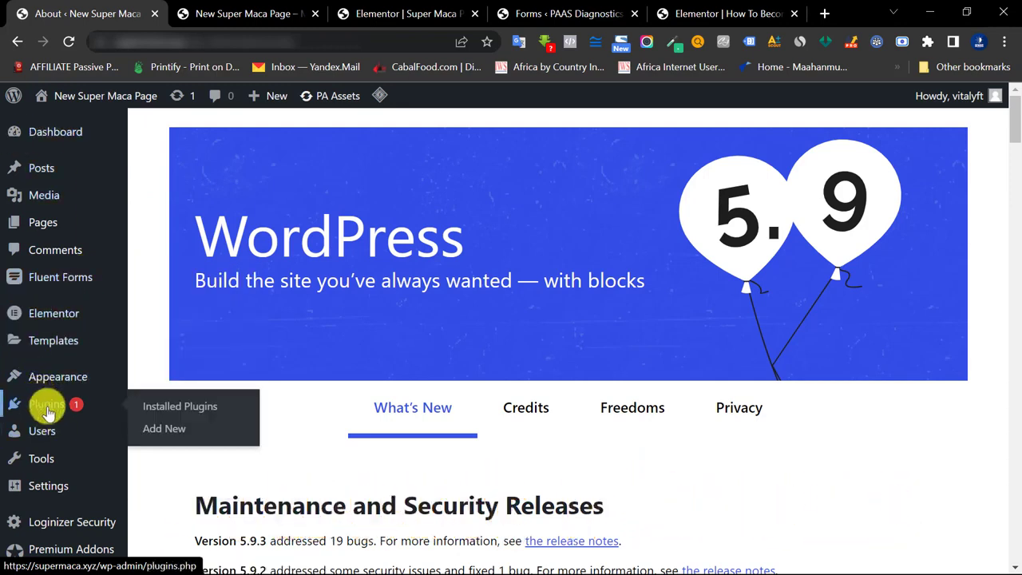
left_click(163, 432)
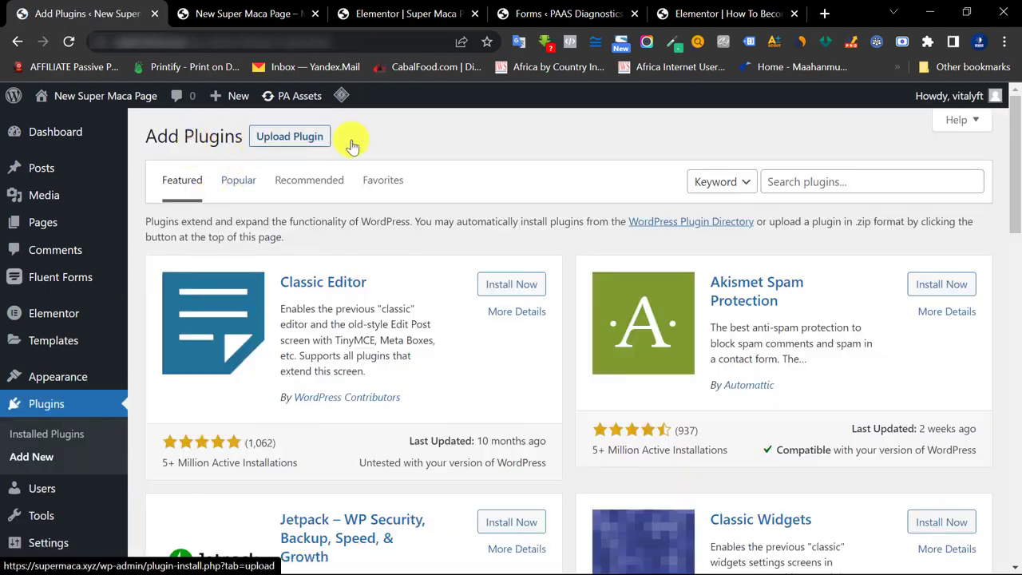
left_click(801, 182)
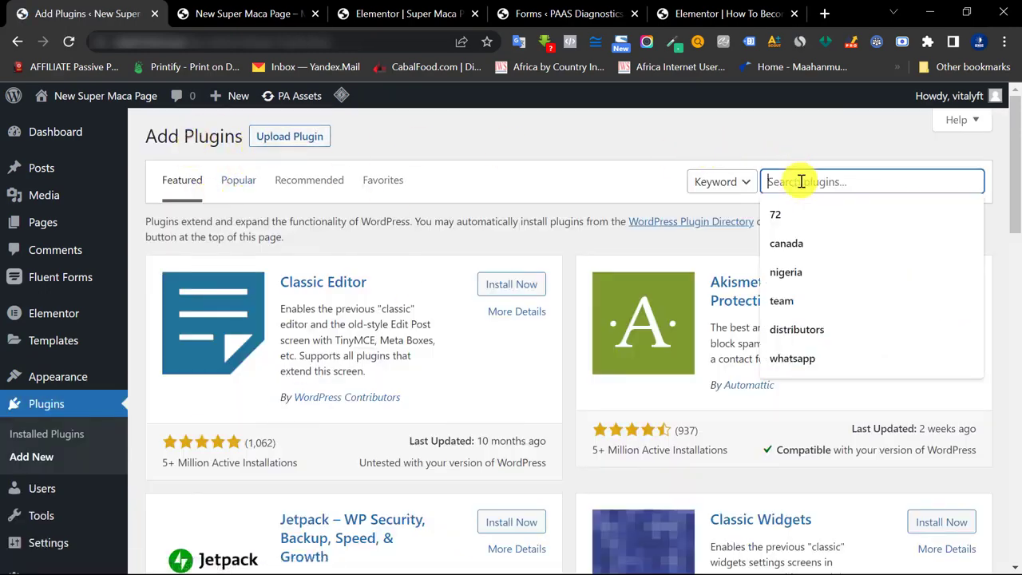
type("fluent forms")
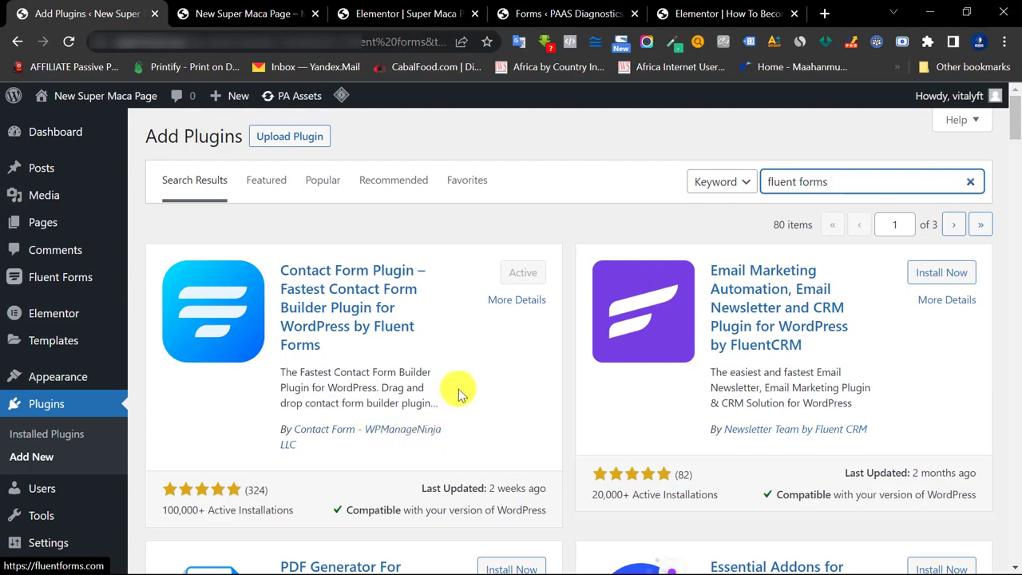
scroll(292, 285, "down", 1)
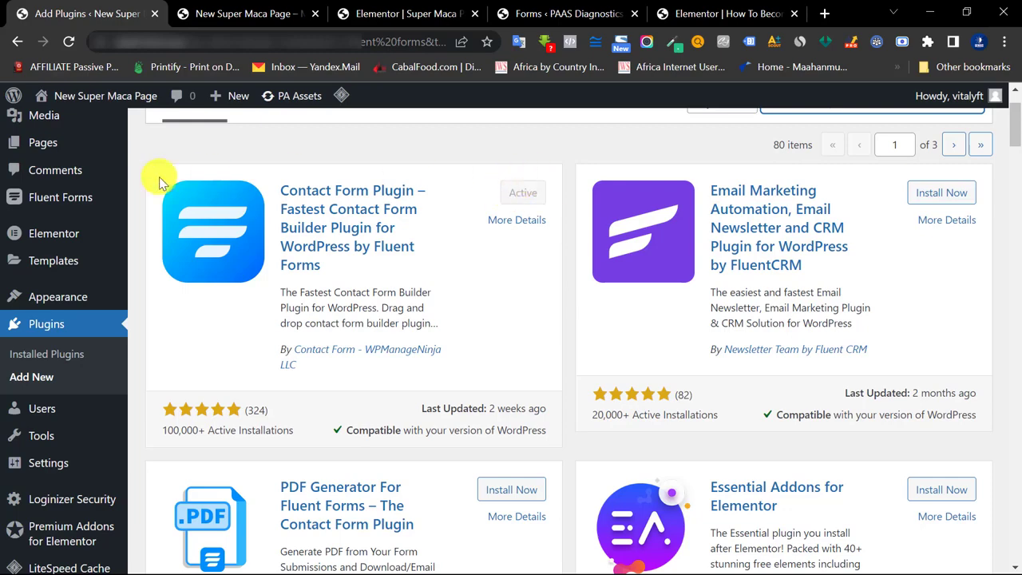
- Open the list of installed plugins and check the Fluent Forms entry
left_click(40, 355)
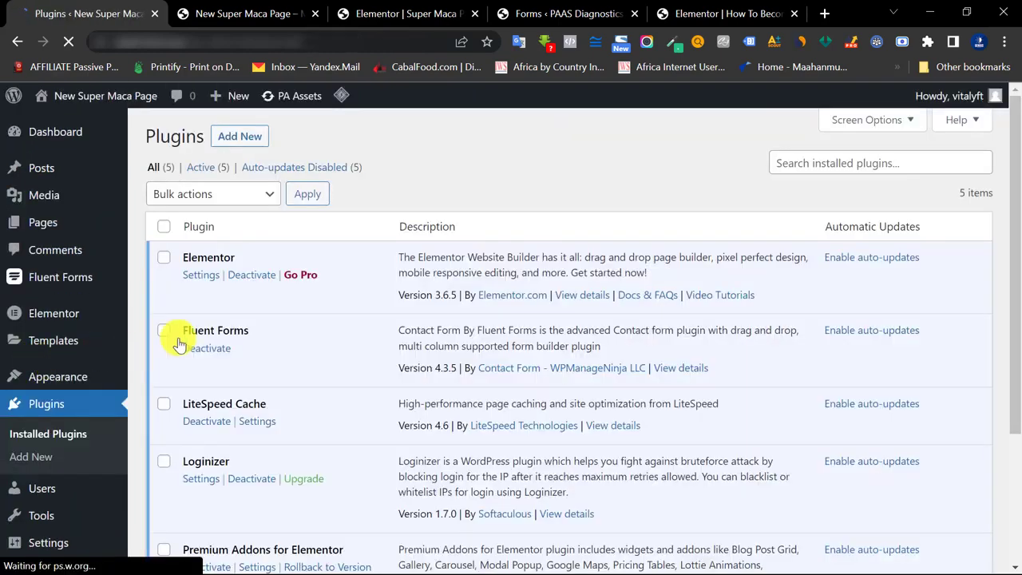
left_click_drag(186, 330, 220, 329)
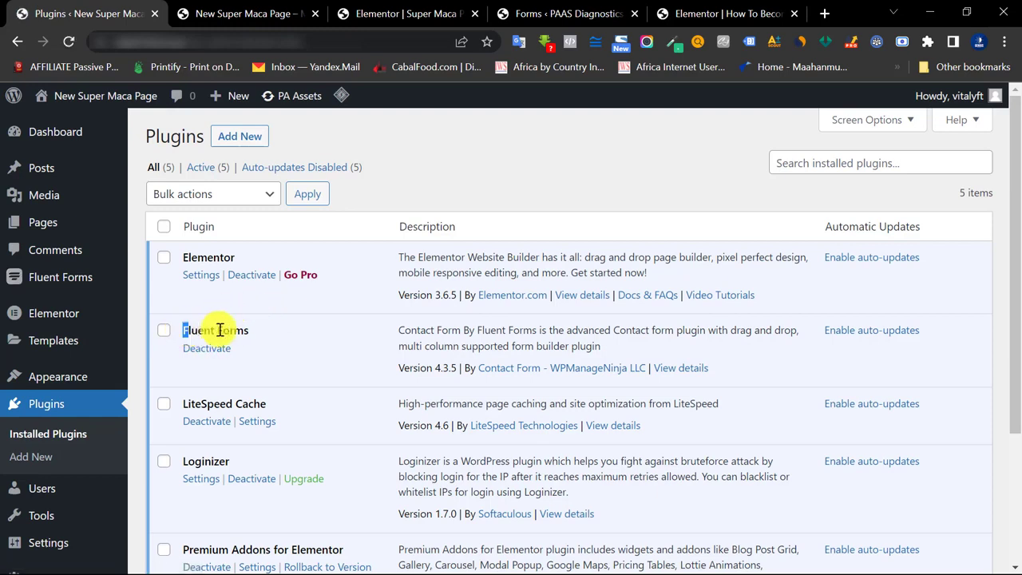
mouse_move(103, 277)
left_click_drag(103, 276, 28, 327)
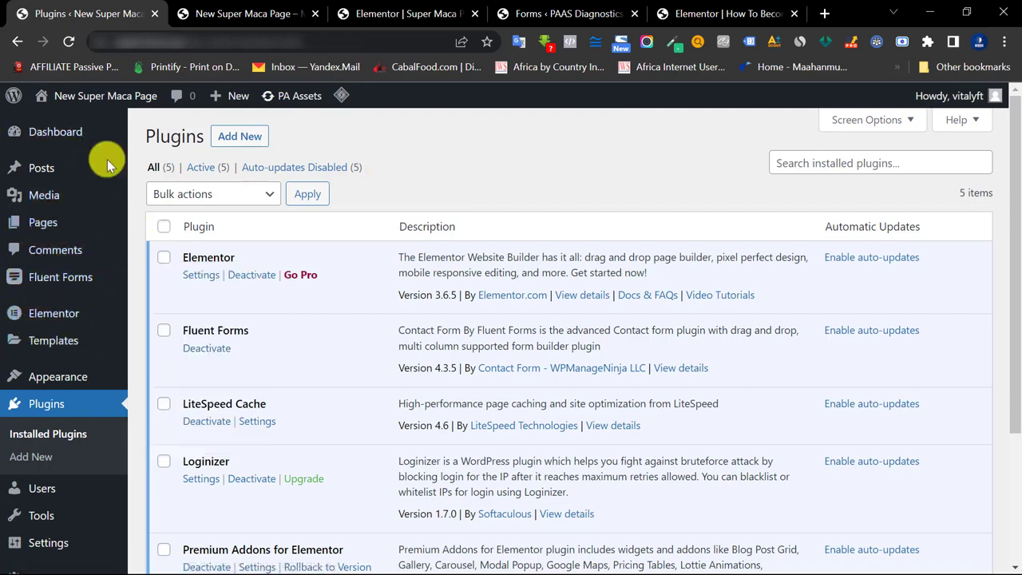
- Open the Fluent Forms overview of all forms and look over the existing entries
mouse_move(48, 277)
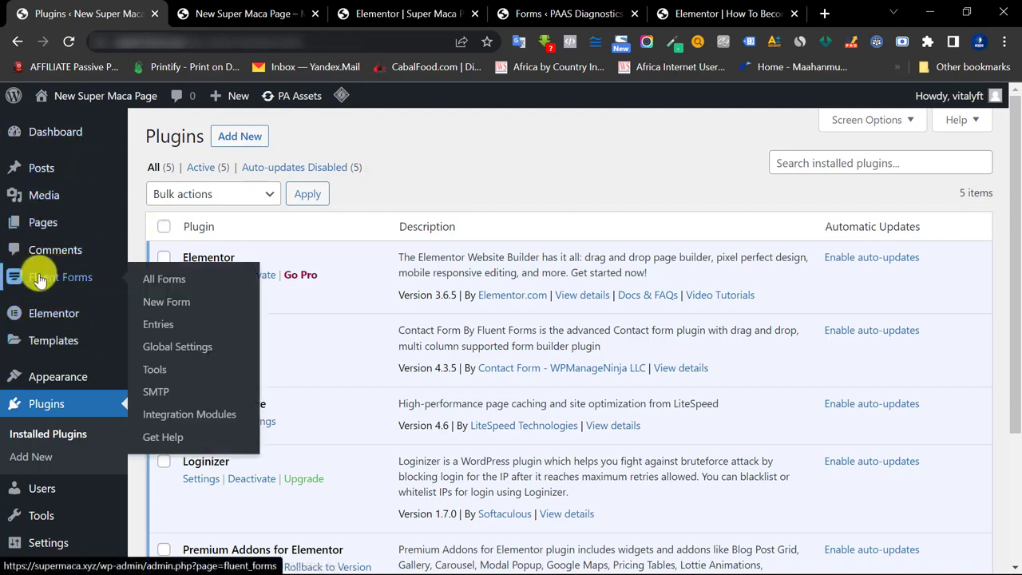
left_click(48, 280)
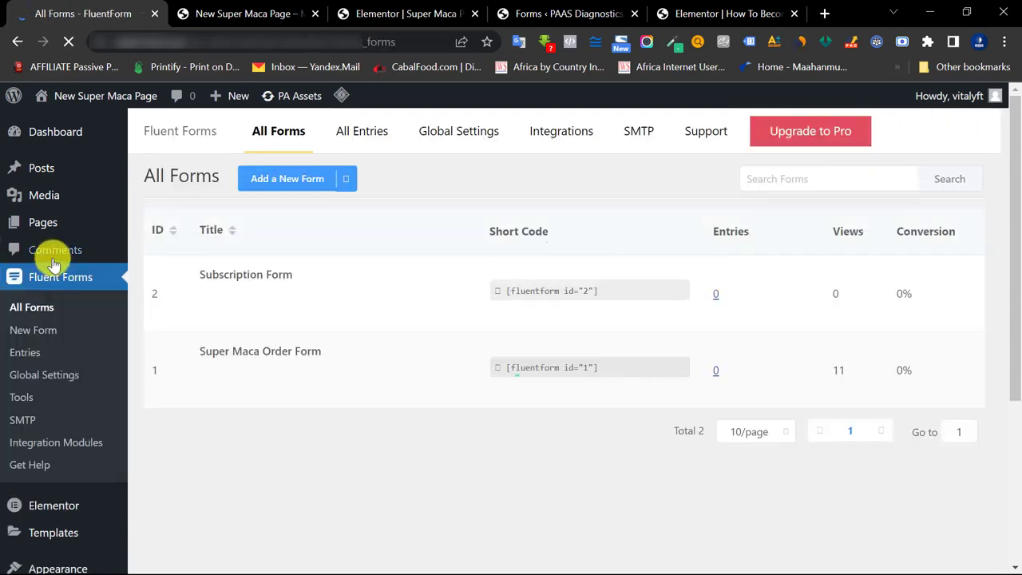
mouse_move(262, 365)
mouse_move(304, 327)
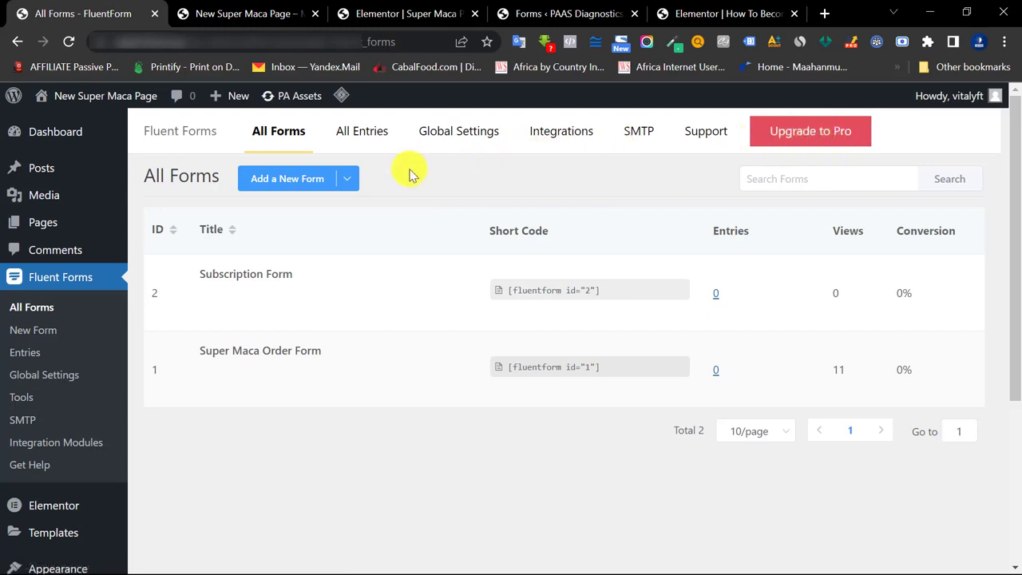
- Start adding a new form and browse the pre-made form templates
left_click(285, 181)
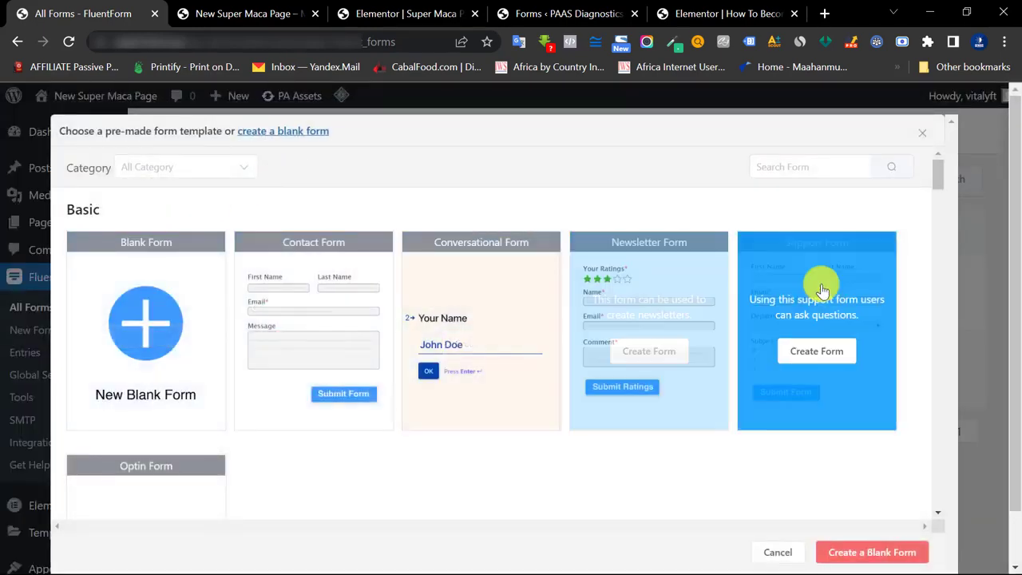
left_click_drag(936, 172, 935, 468)
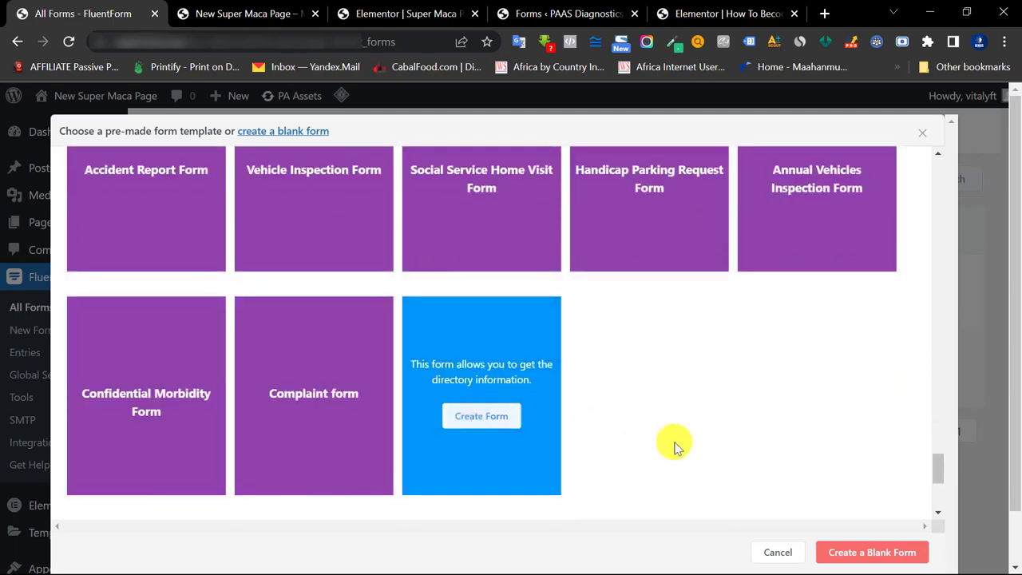
left_click_drag(941, 471, 908, 173)
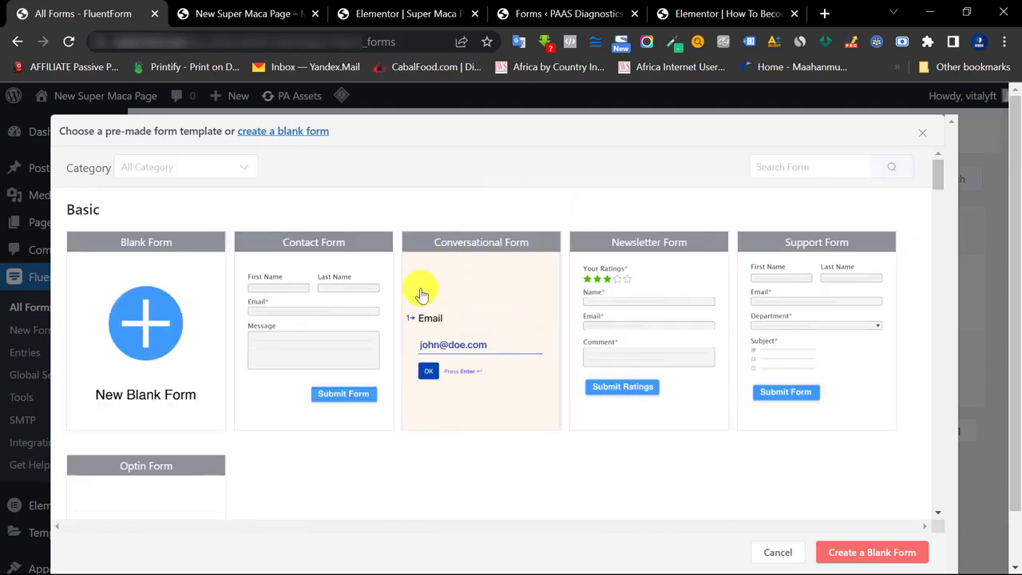
mouse_move(418, 292)
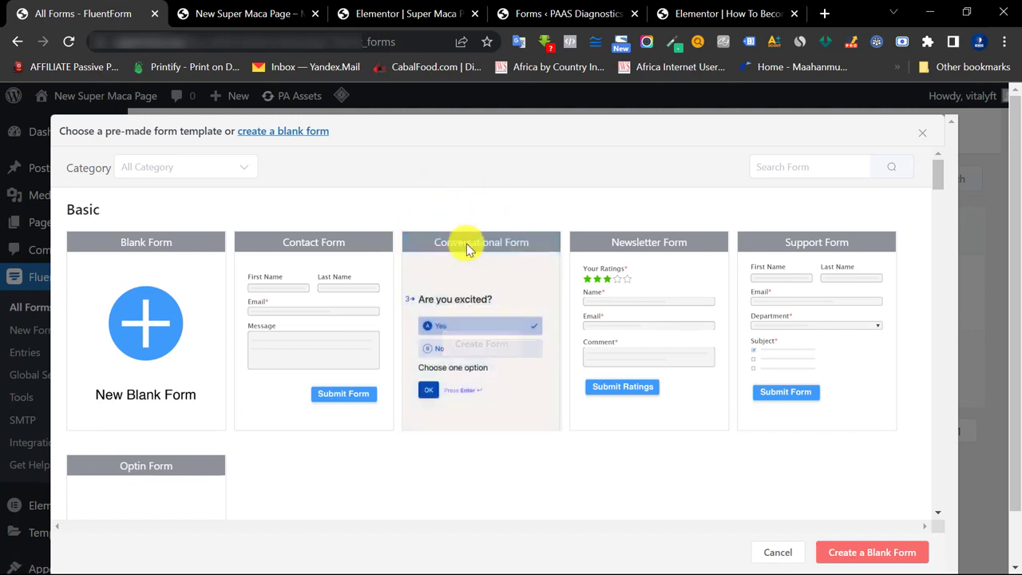
mouse_move(502, 274)
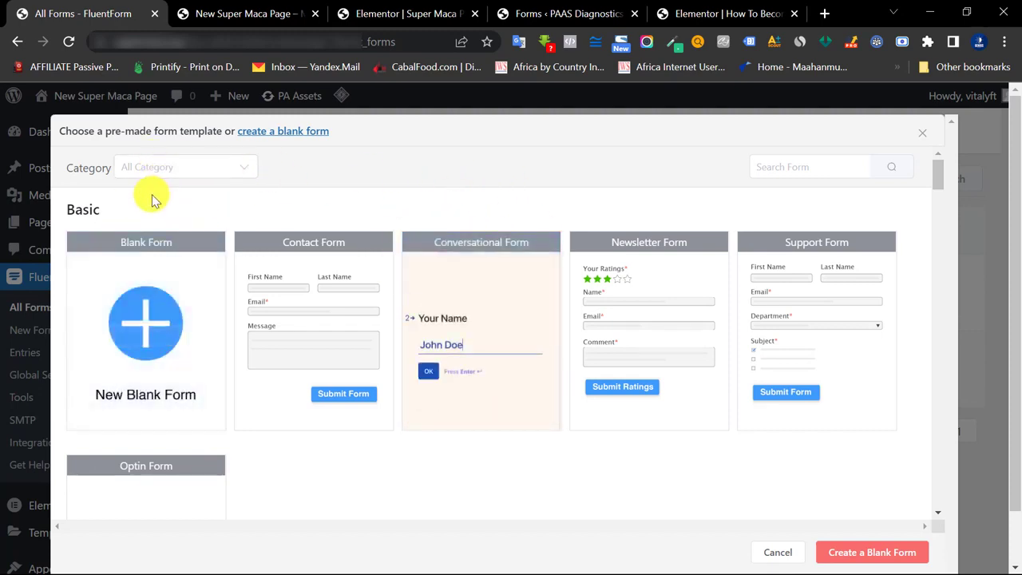
- Glance at the example order form in Elementor, return to the form templates and create a new form from the Blank Form template
left_click(418, 14)
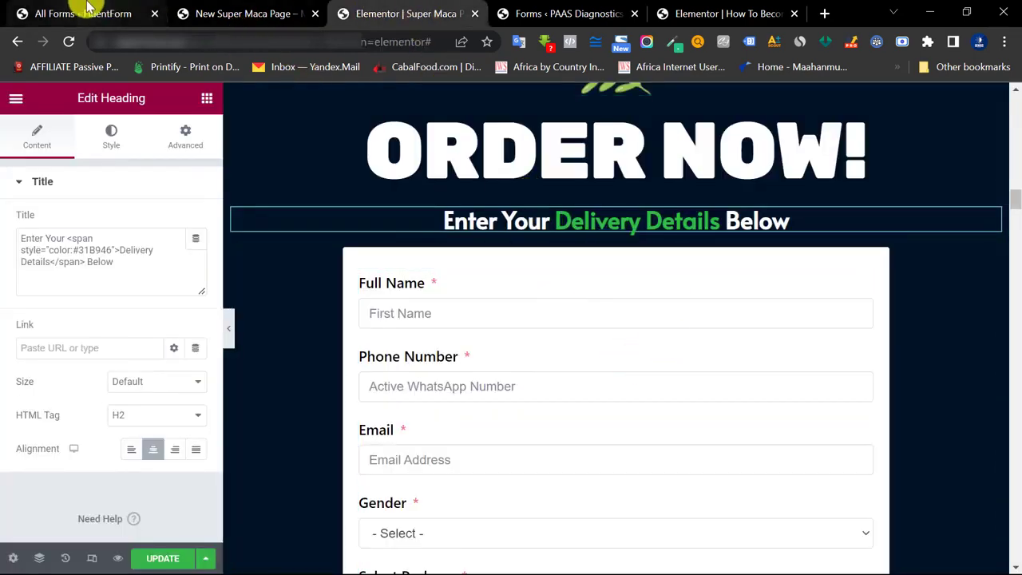
left_click(80, 12)
mouse_move(142, 322)
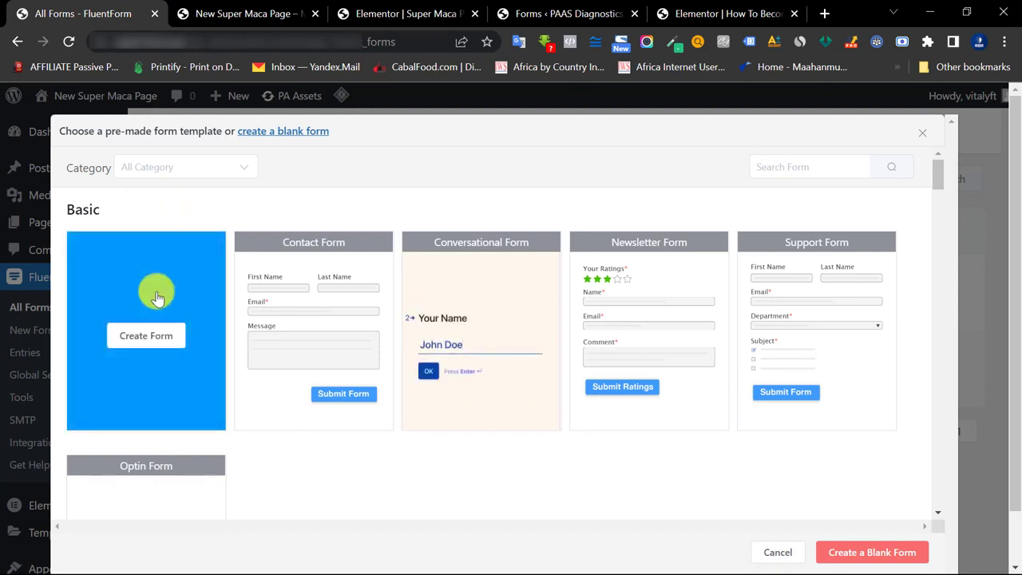
left_click(160, 338)
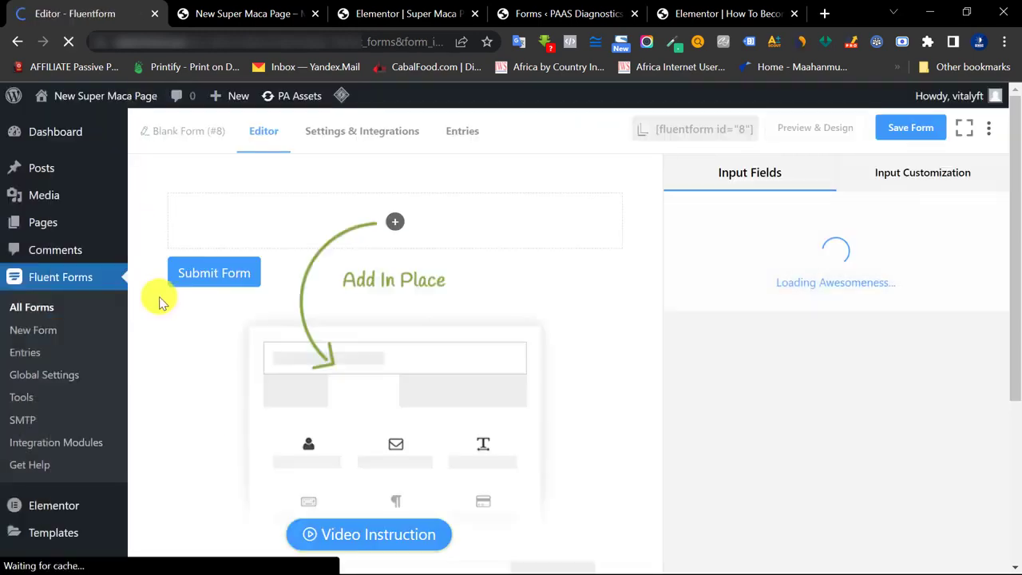
- Rename the new blank form to "Shoes Form"
left_click(192, 132)
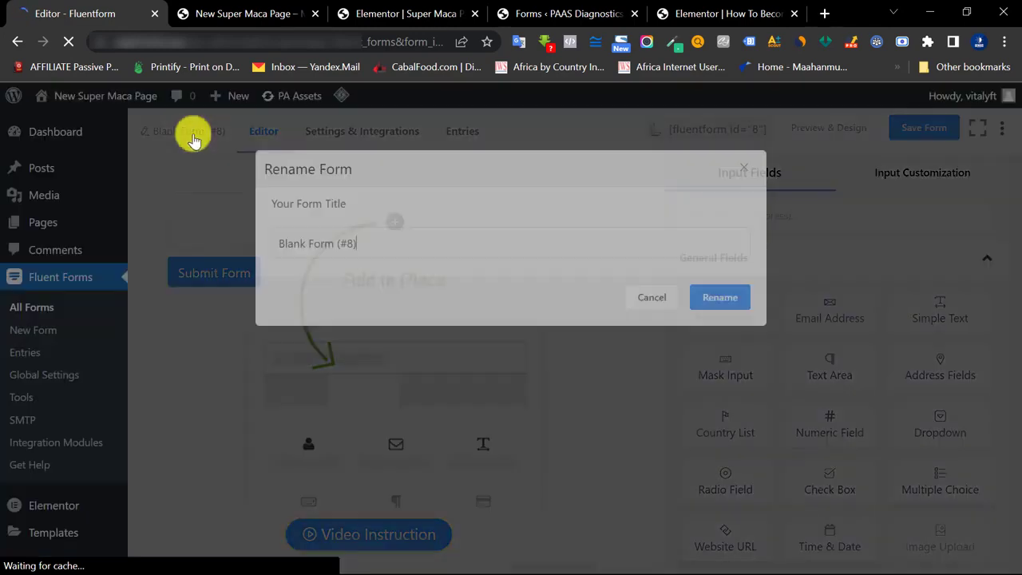
left_click_drag(376, 249, 285, 249)
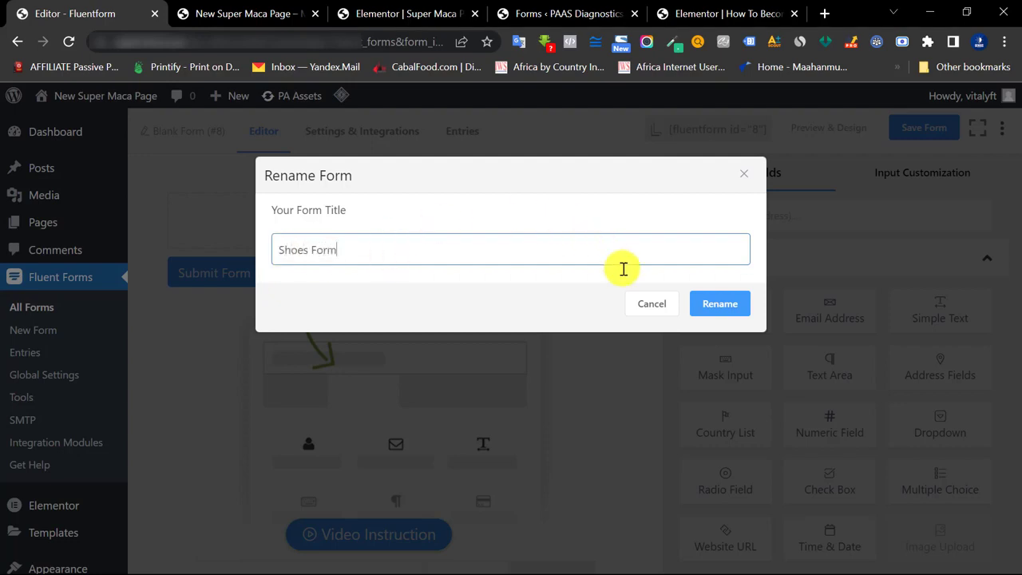
left_click(713, 309)
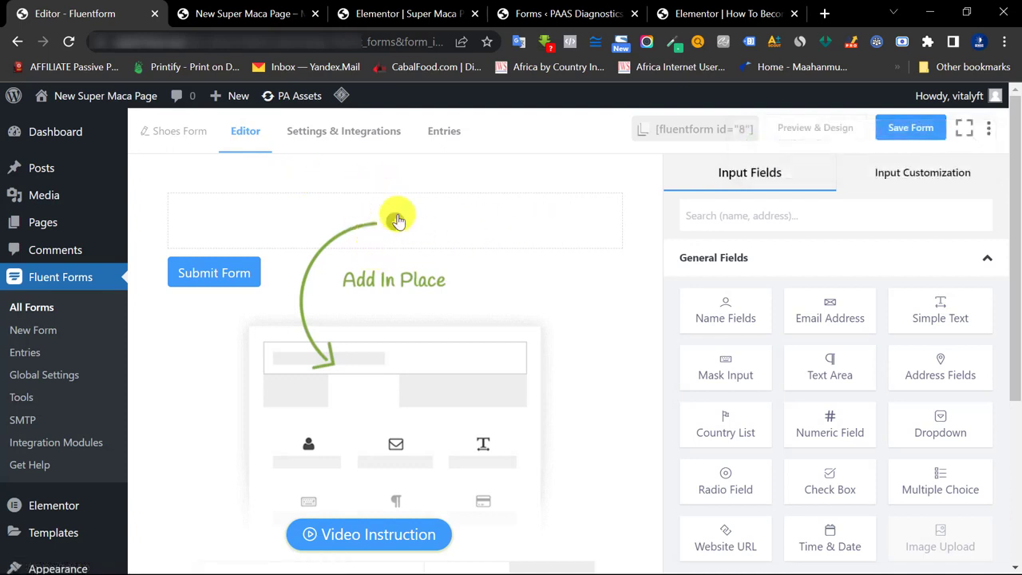
- Look through the guidance in the empty form editor, open its instruction video and close it again
mouse_move(1012, 205)
left_mouse_down()
mouse_move(1018, 382)
mouse_move(1011, 194)
left_mouse_up()
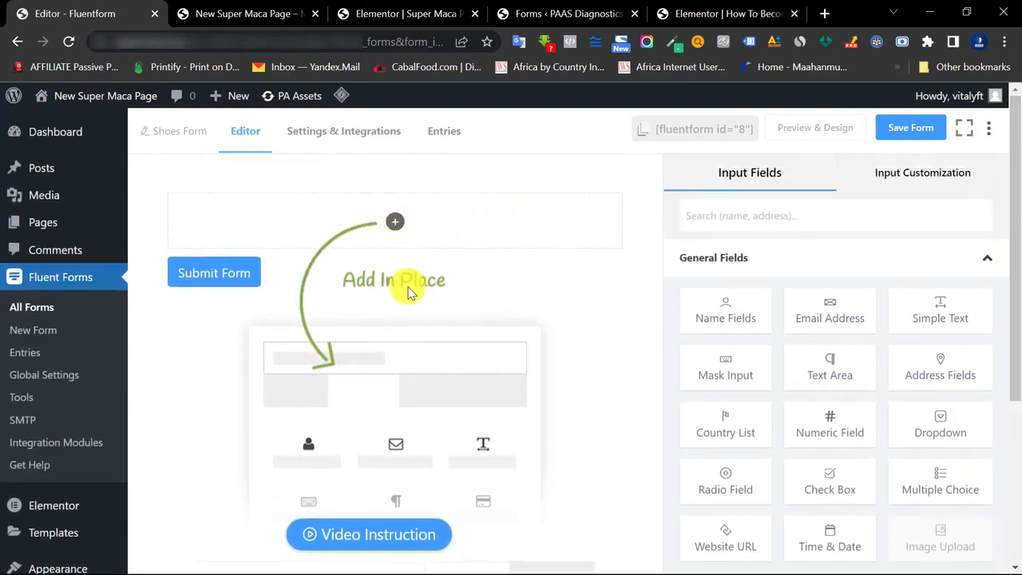
scroll(406, 290, "down", 3)
scroll(389, 291, "down", 1)
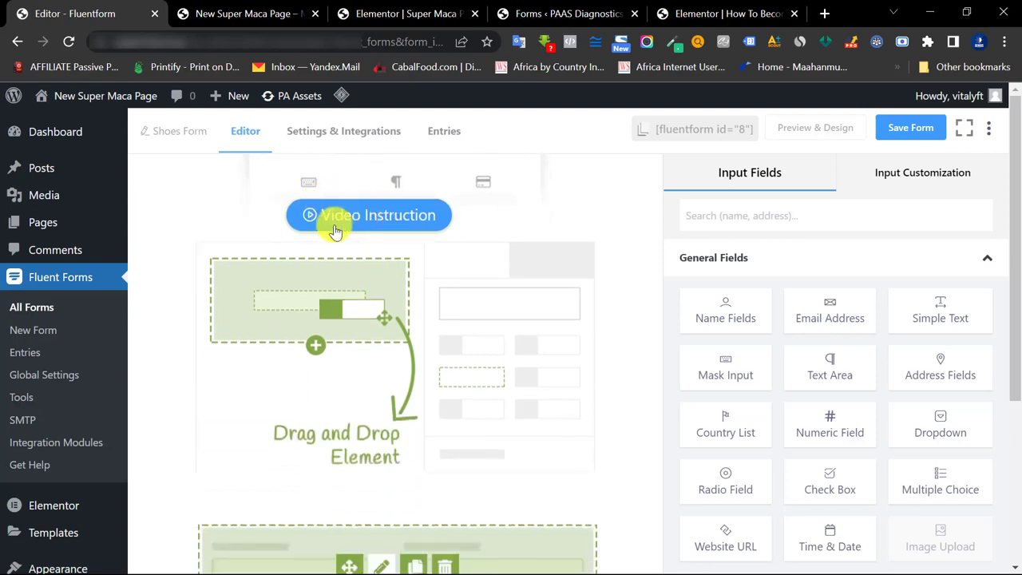
left_click(388, 222)
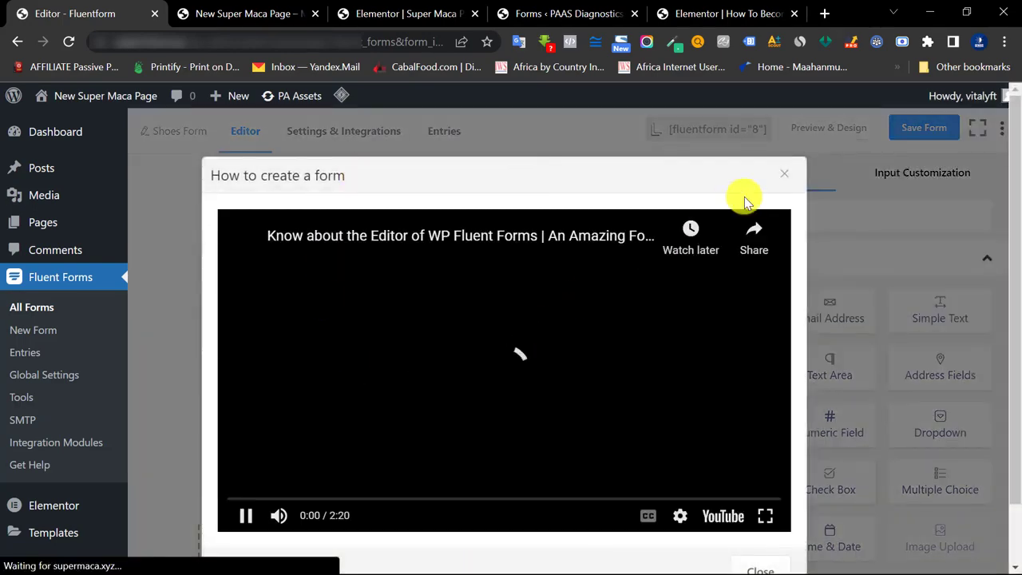
left_click(782, 177)
scroll(399, 278, "up", 4)
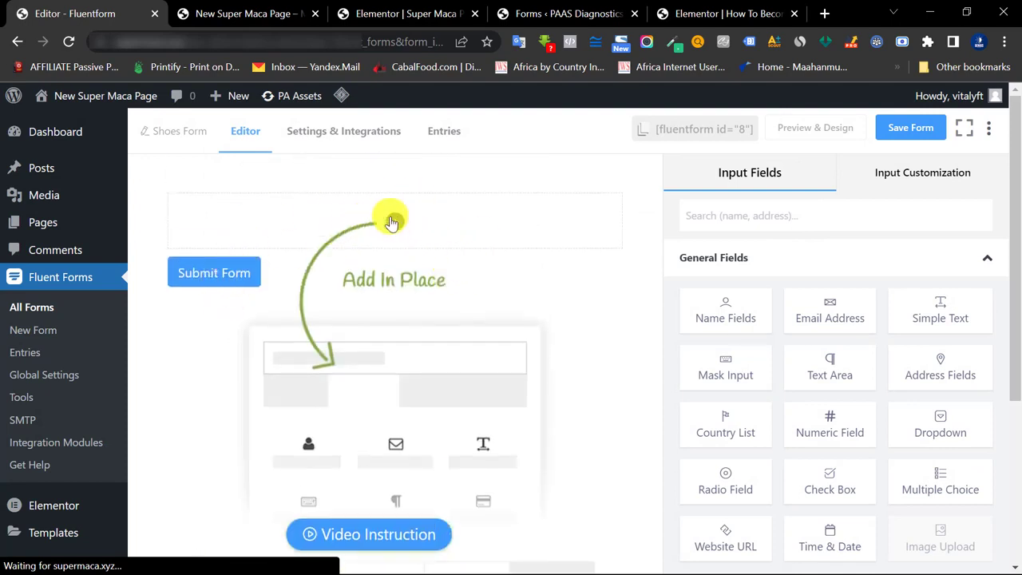
- Browse the recent and general field blocks for the empty form and check the fields of the example order form in Elementor
left_click(391, 222)
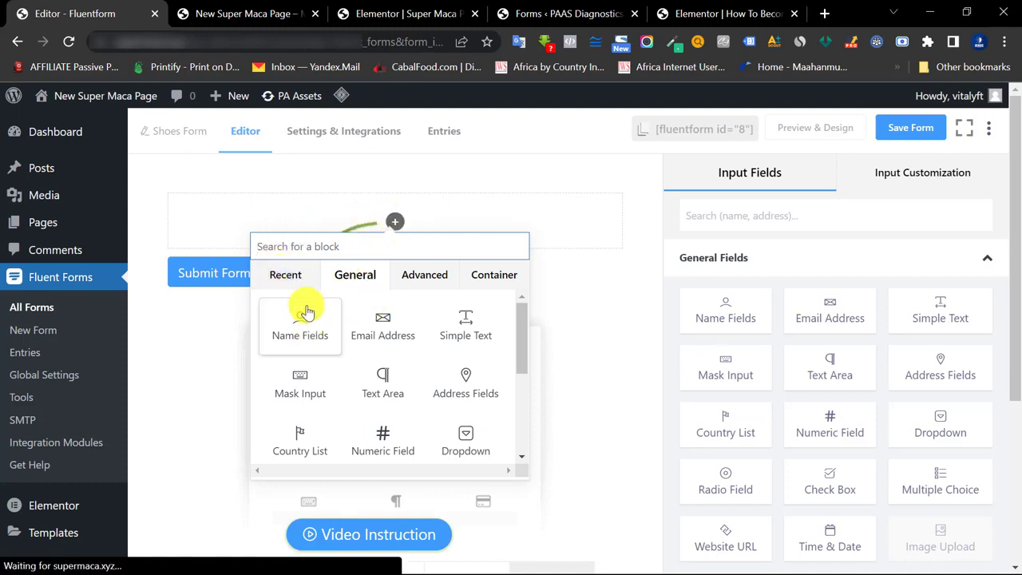
left_click(289, 283)
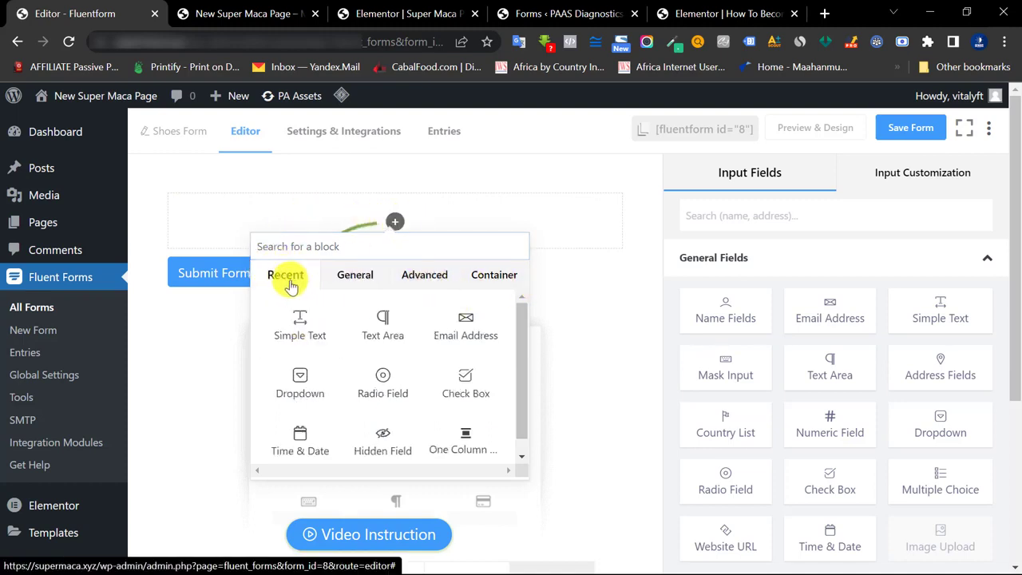
scroll(524, 324, "down", 1)
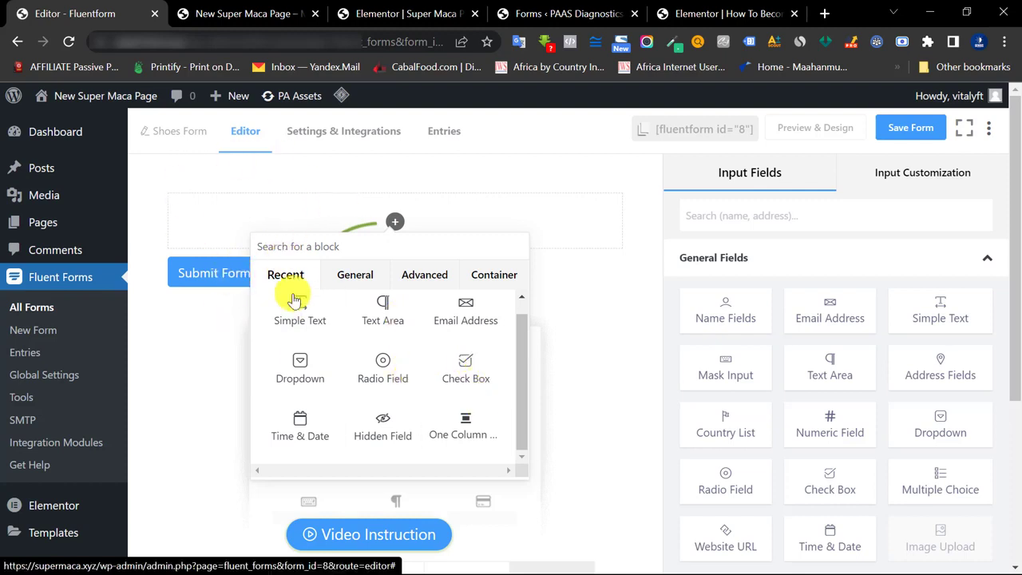
left_click(353, 276)
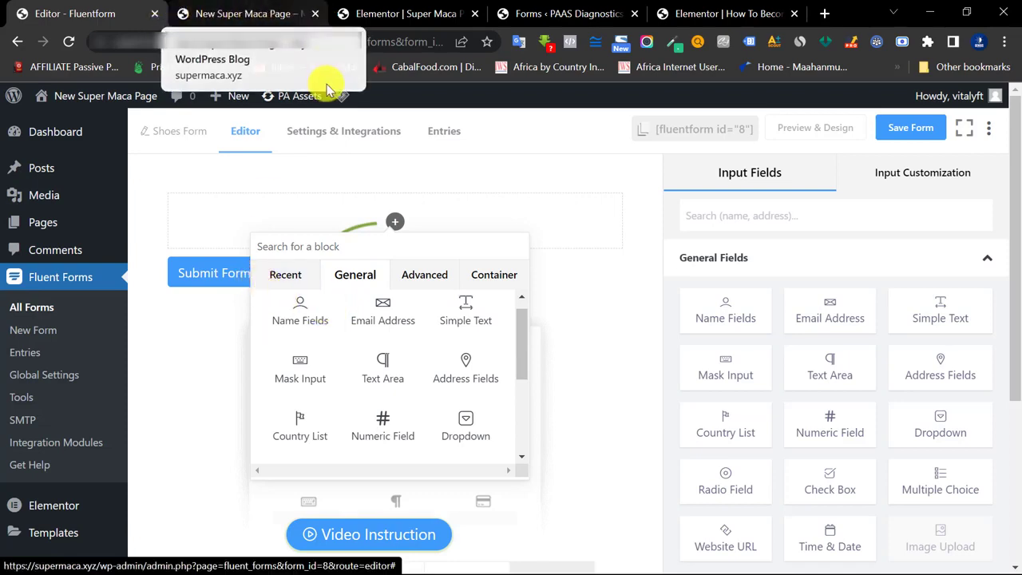
left_click(381, 10)
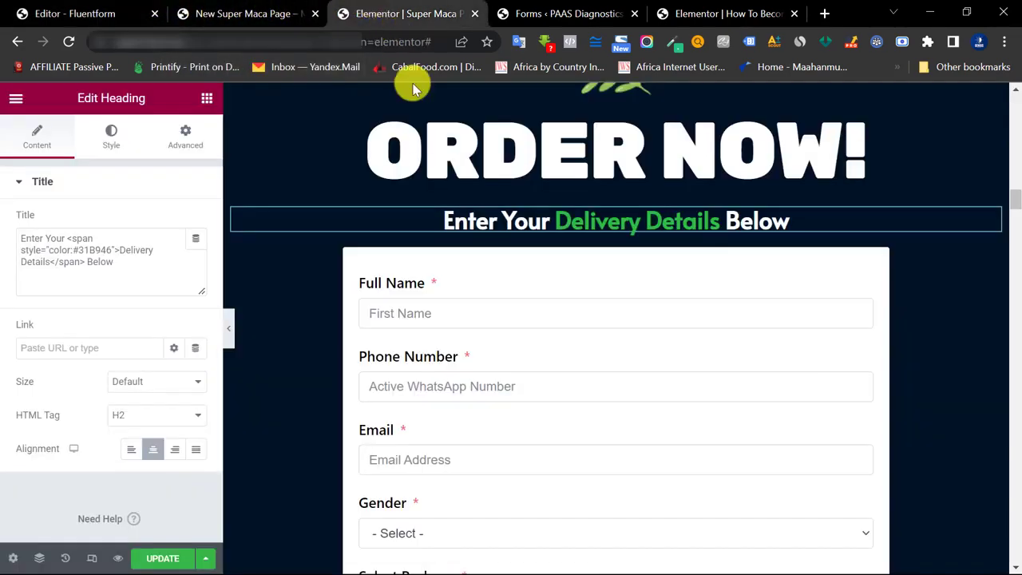
scroll(449, 222, "down", 2)
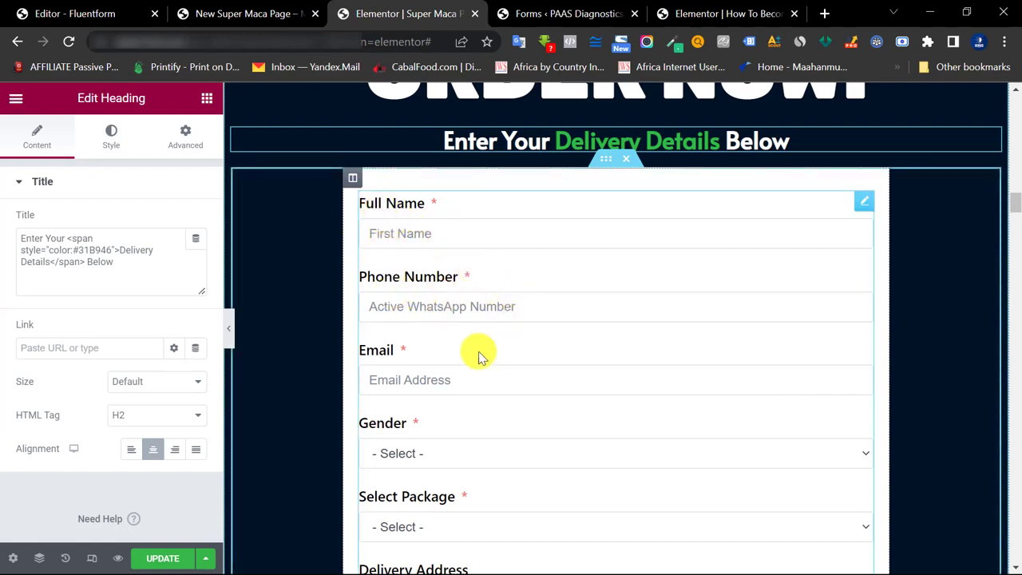
left_click(116, 10)
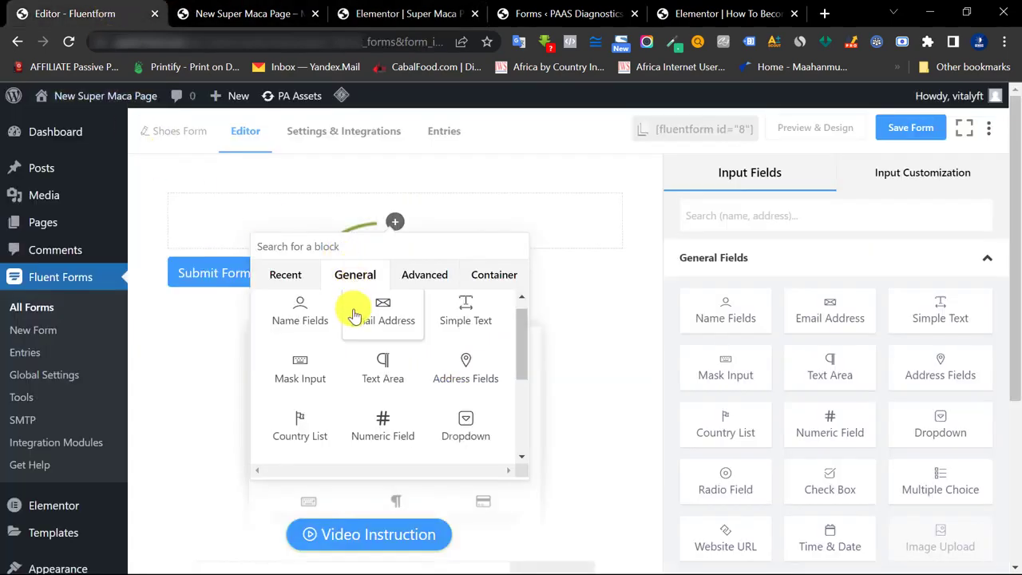
- Add a Name Fields block without the last name, and set the first name's label and placeholder to "Full Name"
left_click(310, 321)
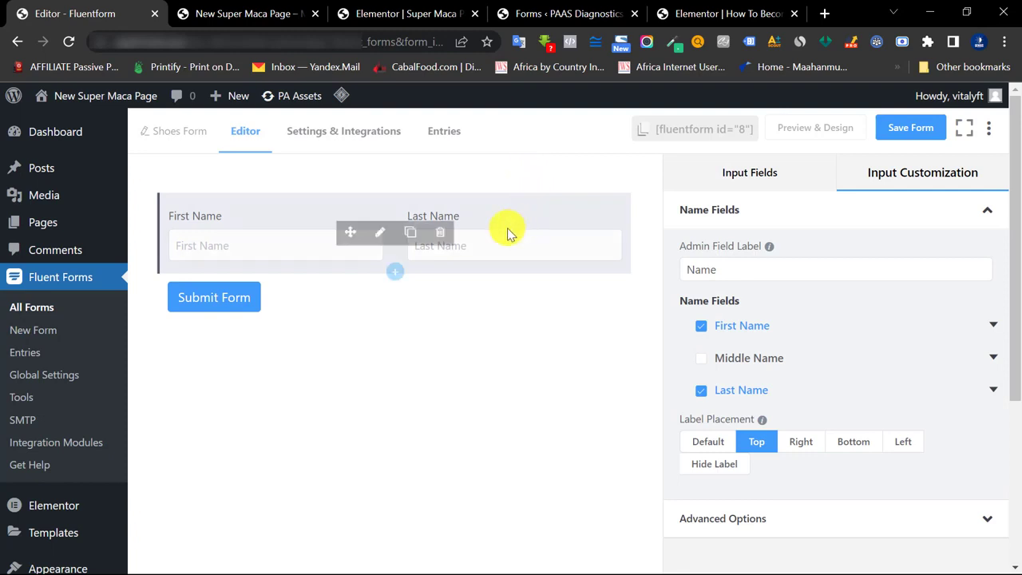
left_click(384, 233)
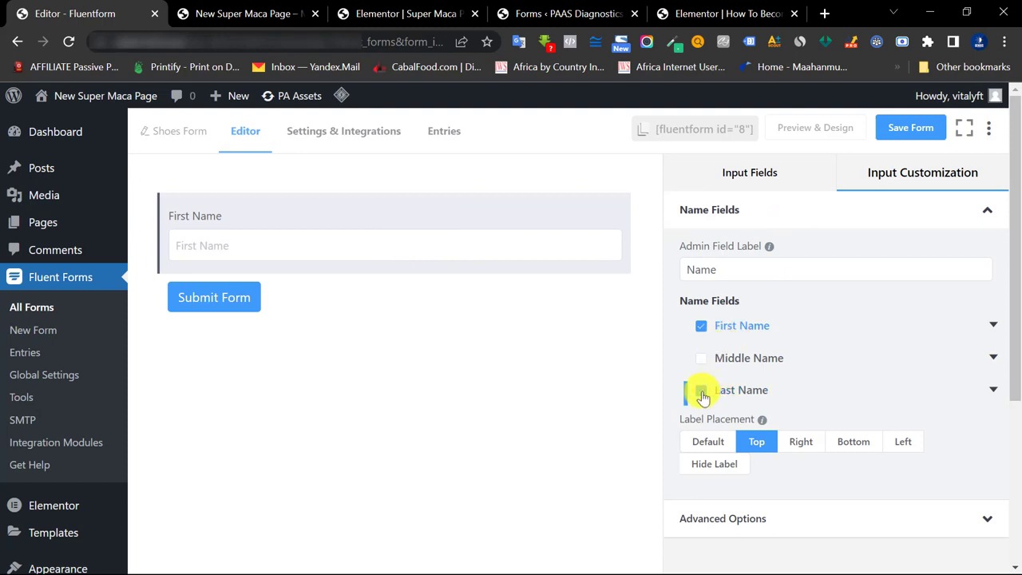
left_click(993, 326)
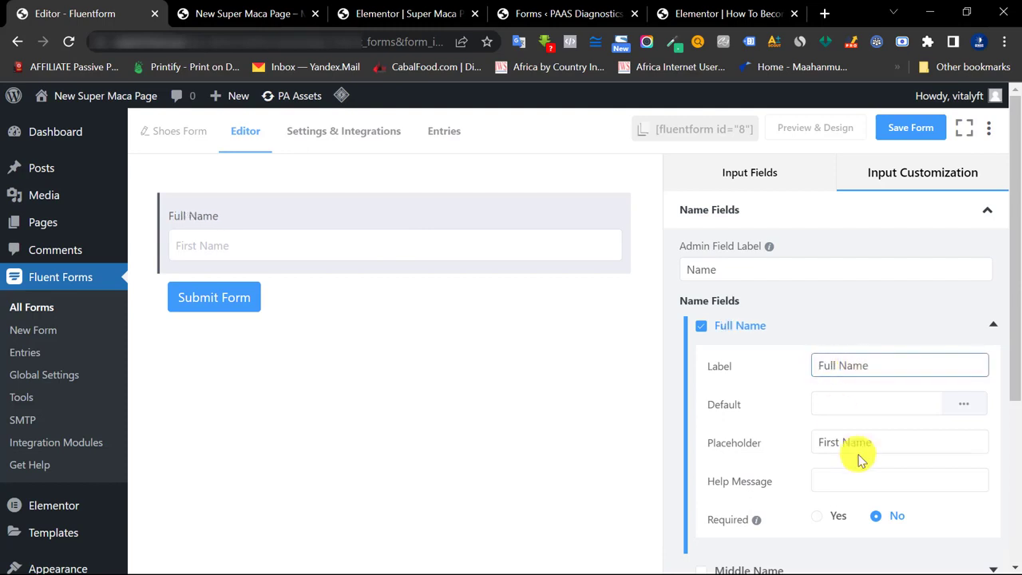
double_click(825, 447)
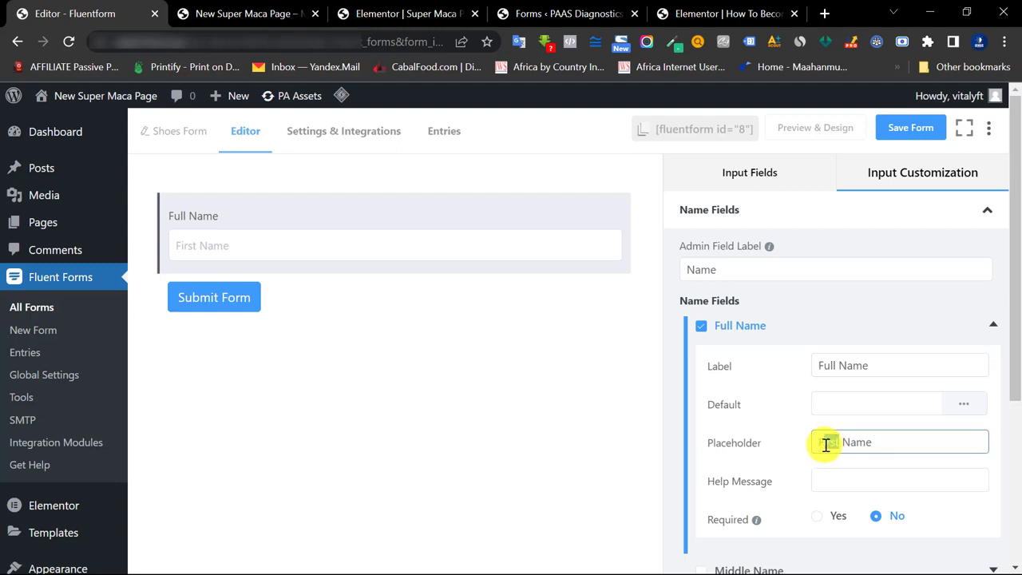
left_click(897, 411)
- Make the Full Name field required and collapse its settings
scroll(822, 419, "down", 1)
mouse_move(739, 445)
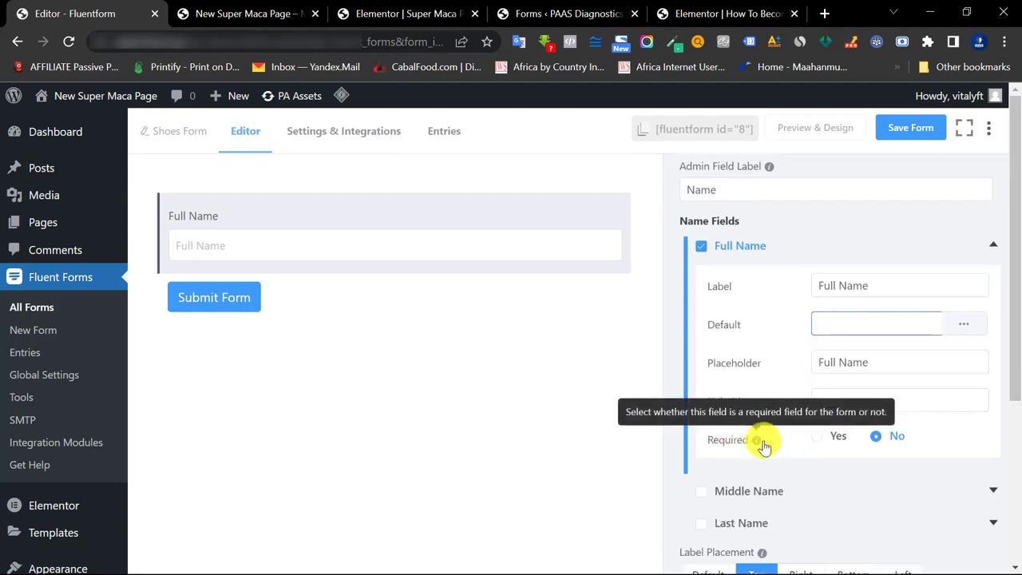
left_click(818, 437)
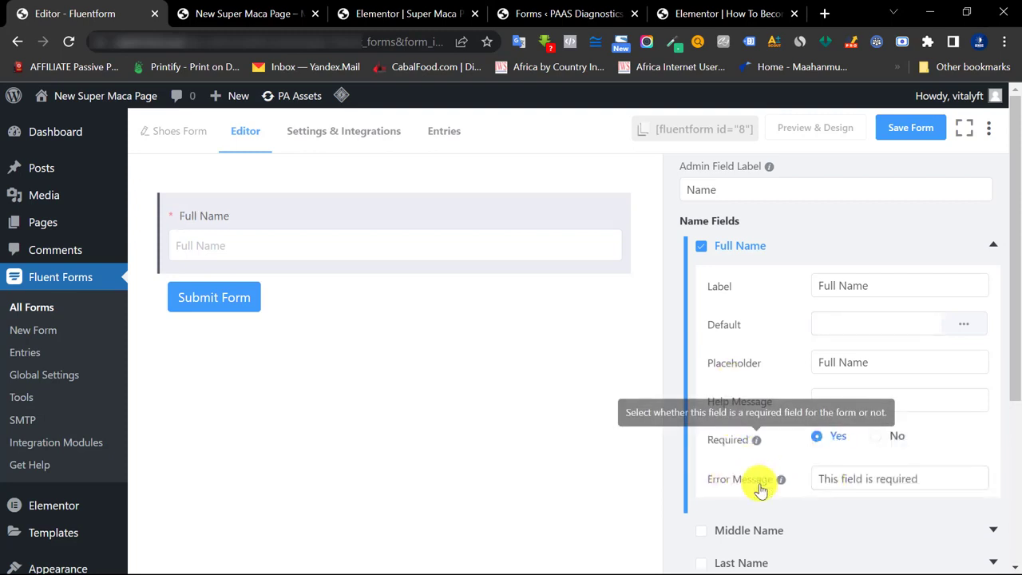
left_click(993, 245)
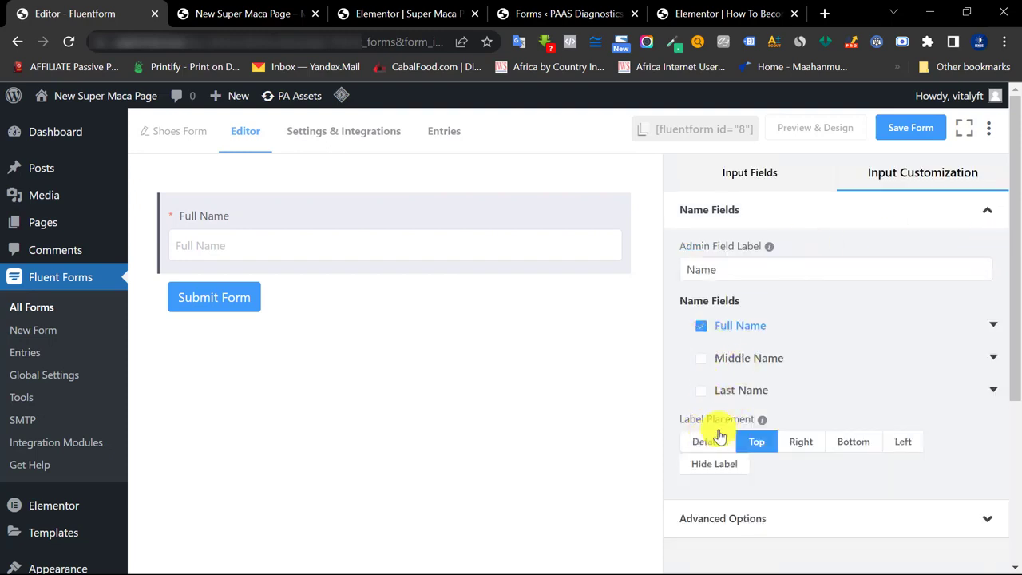
scroll(718, 435, "down", 2)
scroll(766, 319, "up", 2)
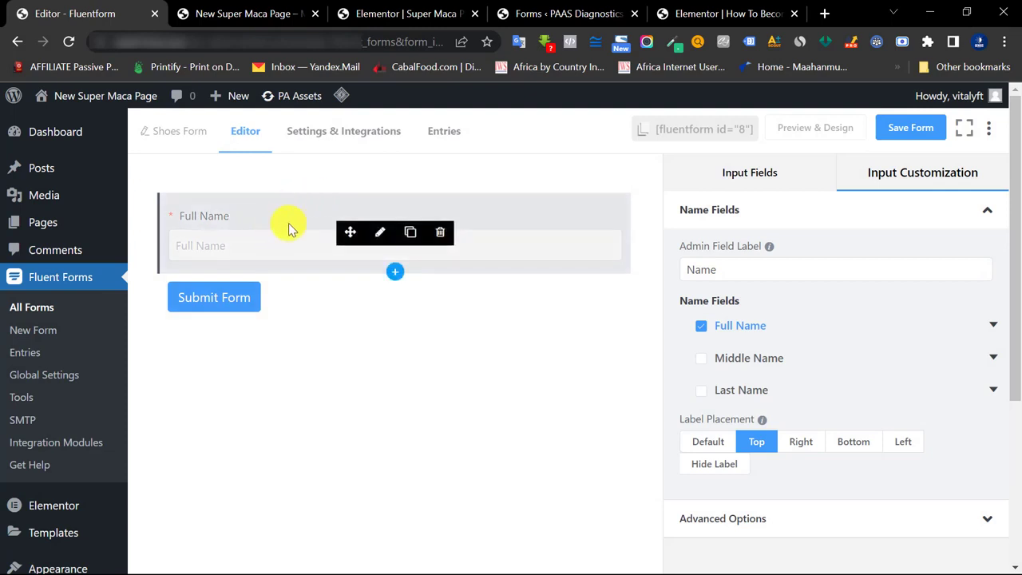
- Look through the available input fields and add a Simple Text field below the Full Name field
left_click(393, 269)
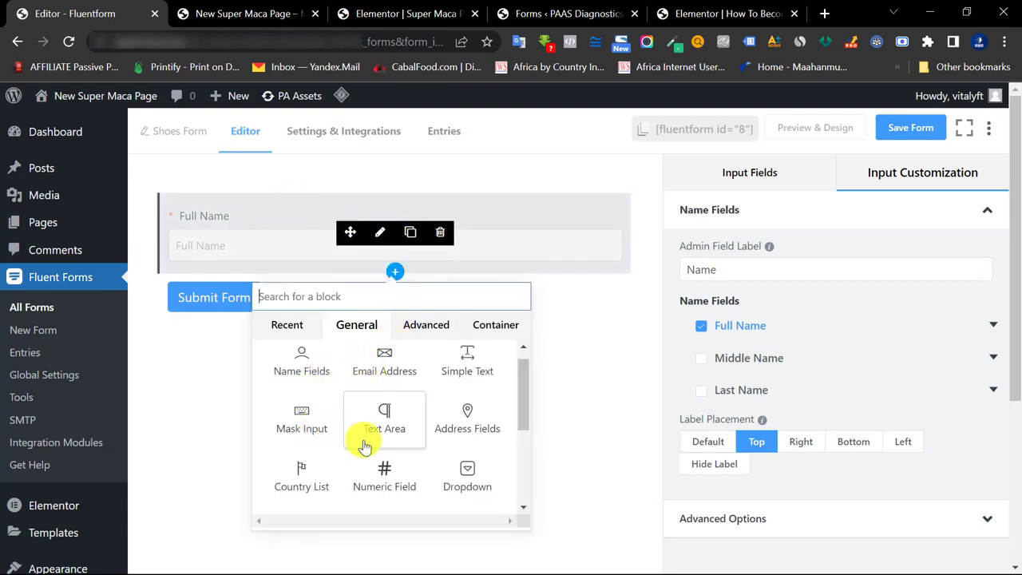
left_click(729, 173)
scroll(803, 285, "down", 3)
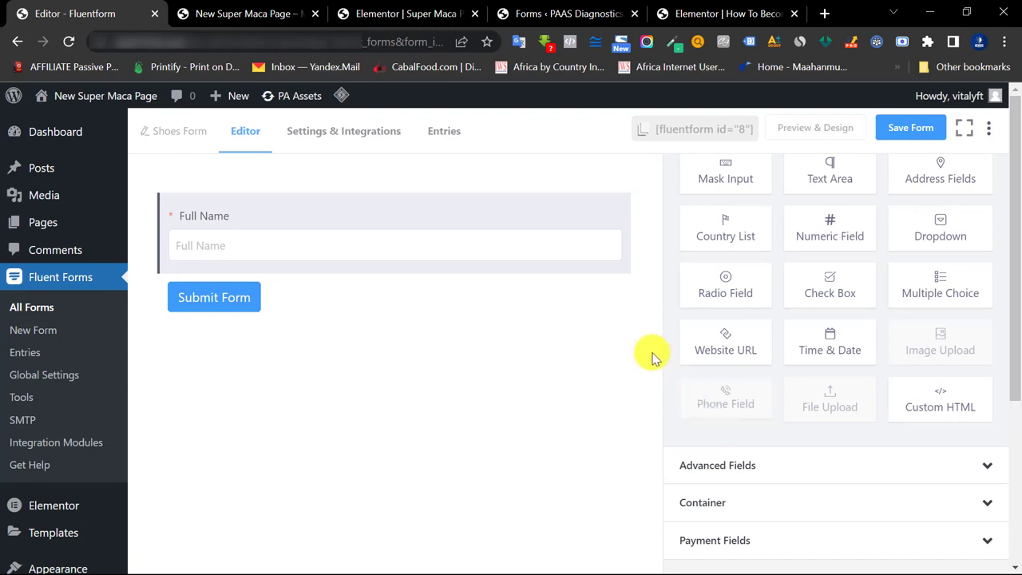
scroll(945, 269, "up", 2)
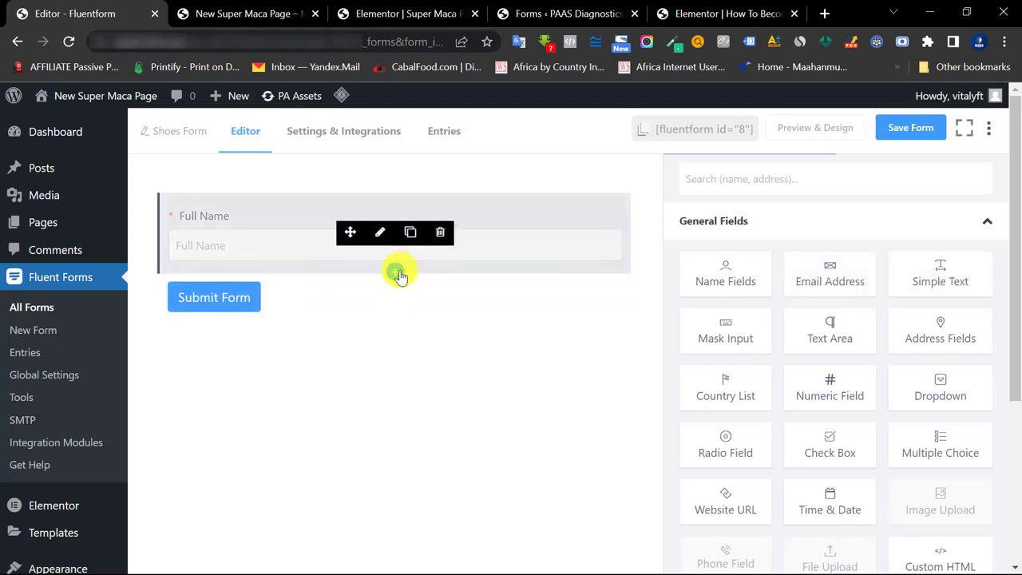
left_click(397, 273)
left_click(470, 372)
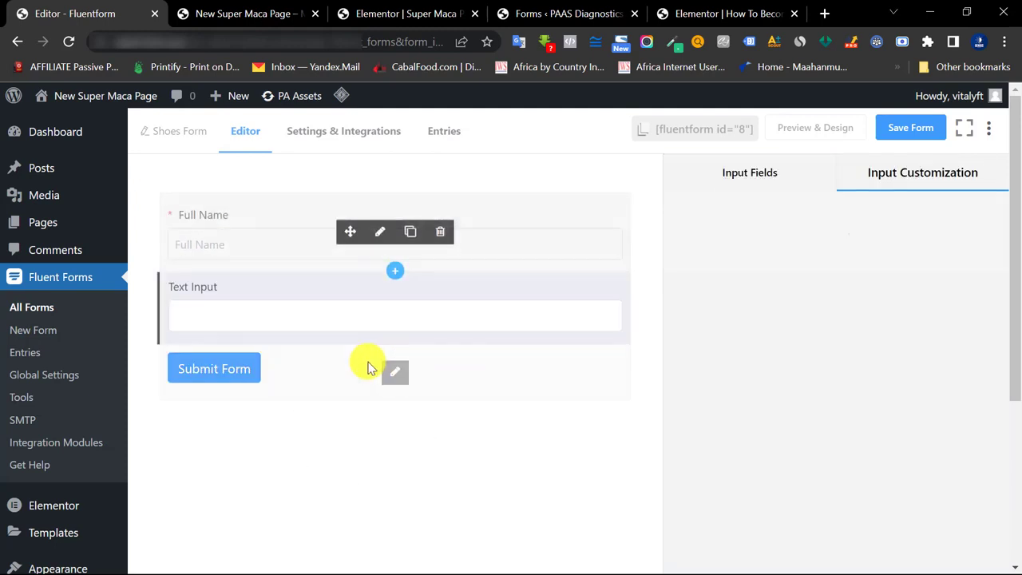
left_click(214, 293)
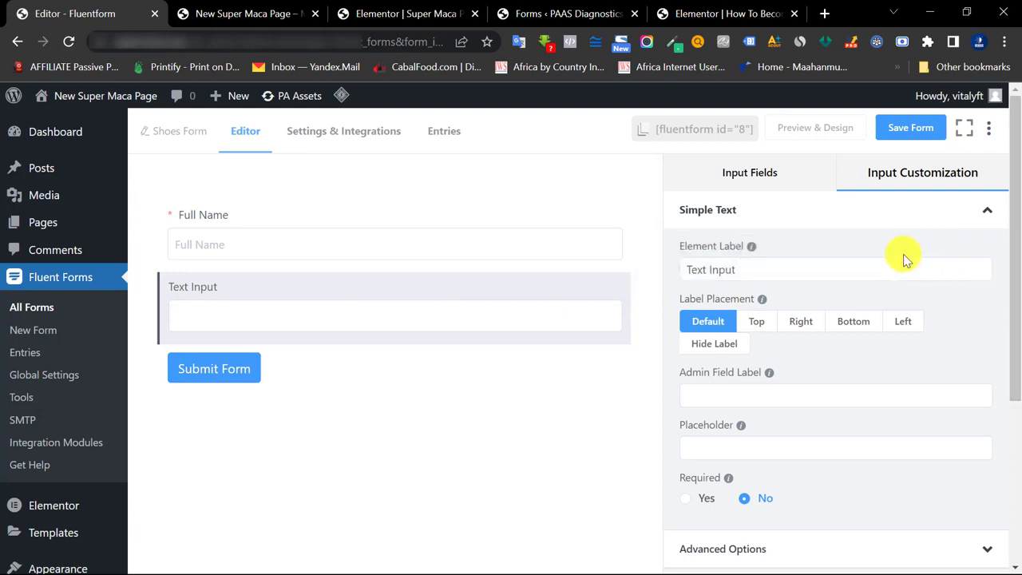
- Label the new text field "Phone Number" and give it the placeholder "Active Phone Number"
left_click_drag(801, 271, 685, 273)
type("Ph")
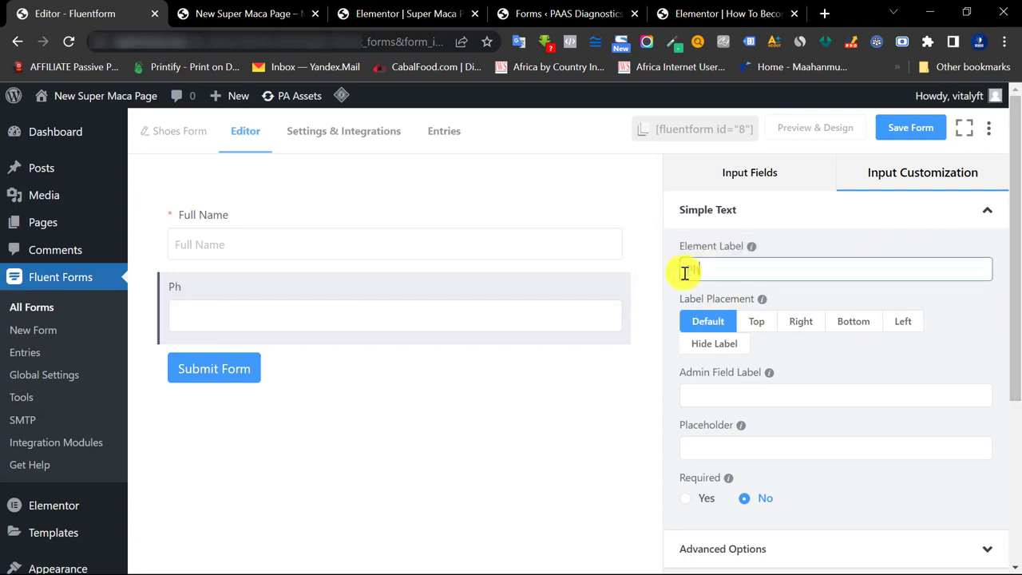
type("one Number")
left_click(739, 448)
type("Active Phone Number")
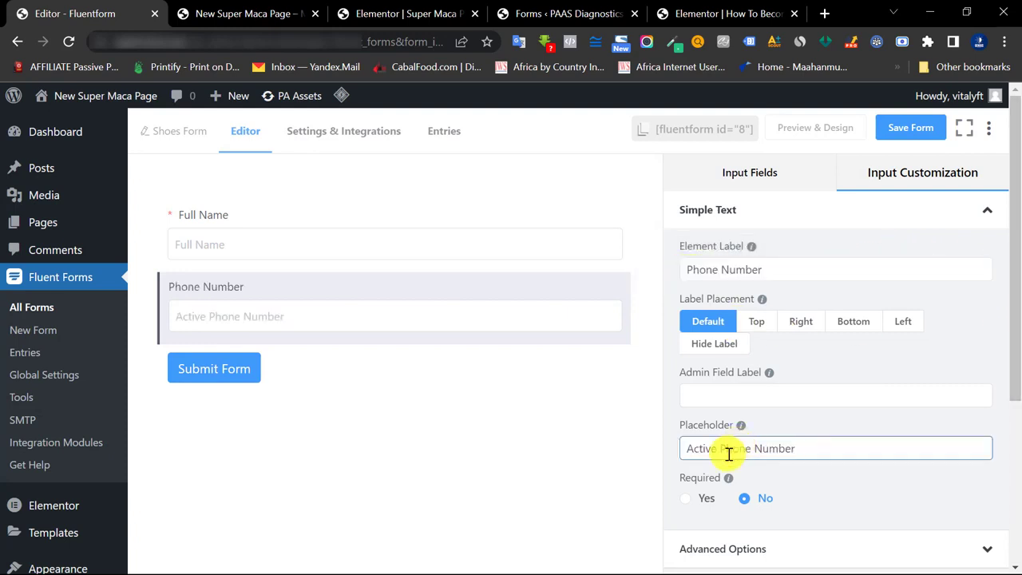
- Make the Phone Number field required
scroll(724, 462, "down", 1)
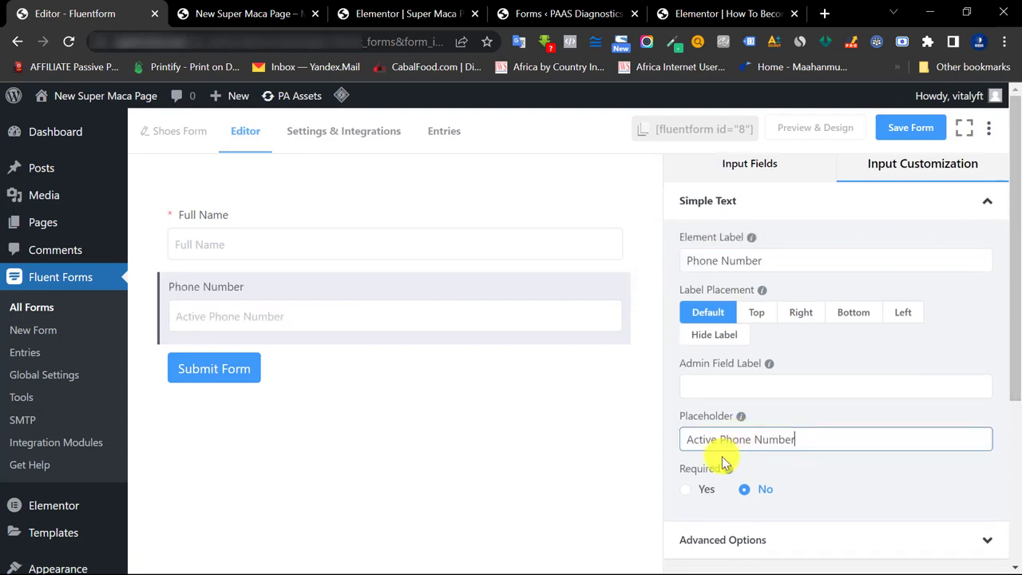
left_click(683, 491)
scroll(684, 487, "down", 1)
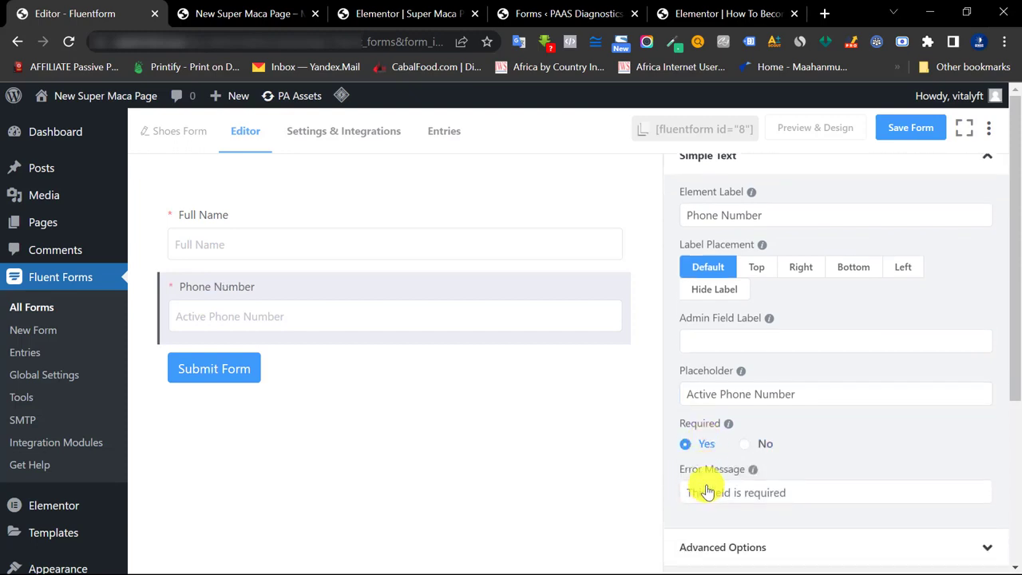
scroll(735, 335, "up", 2)
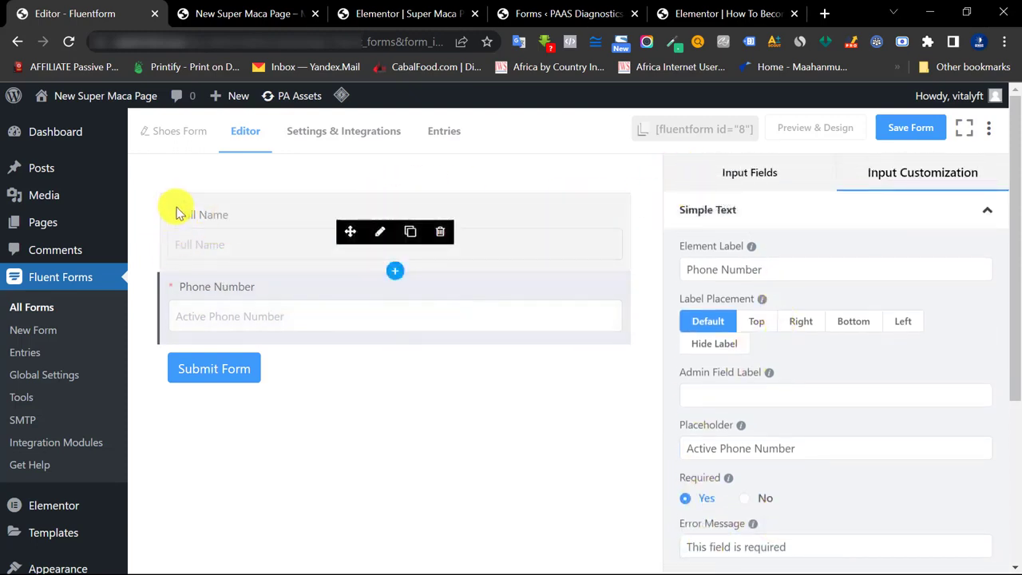
mouse_move(170, 291)
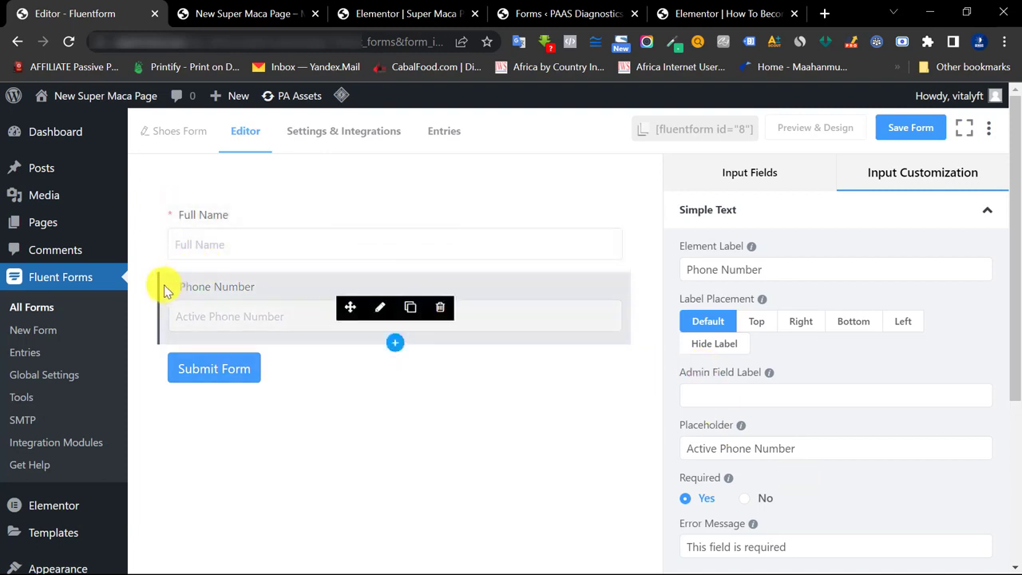
- Add an Email Address field below the Phone Number field and make it required
left_click(393, 342)
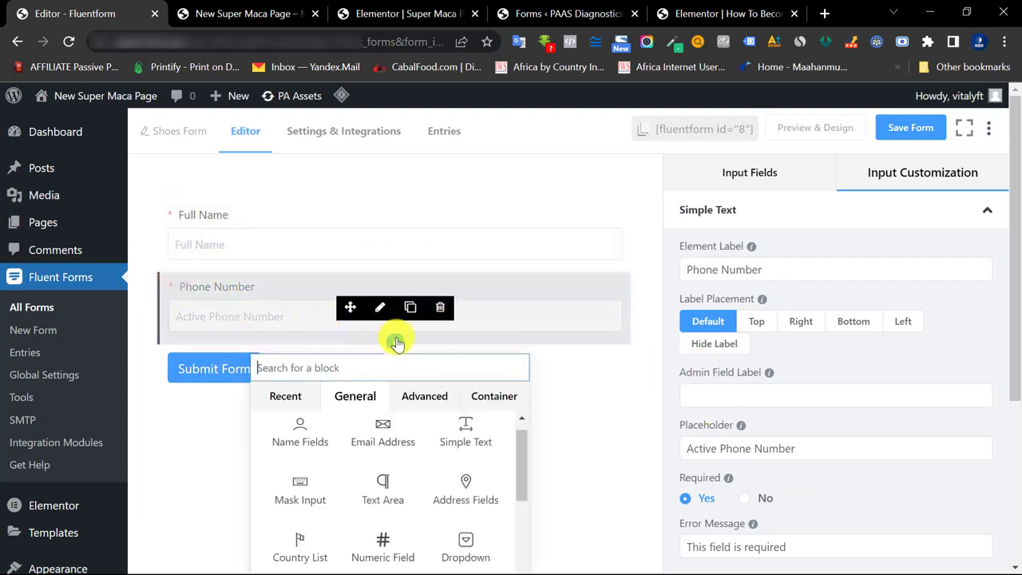
left_click(375, 443)
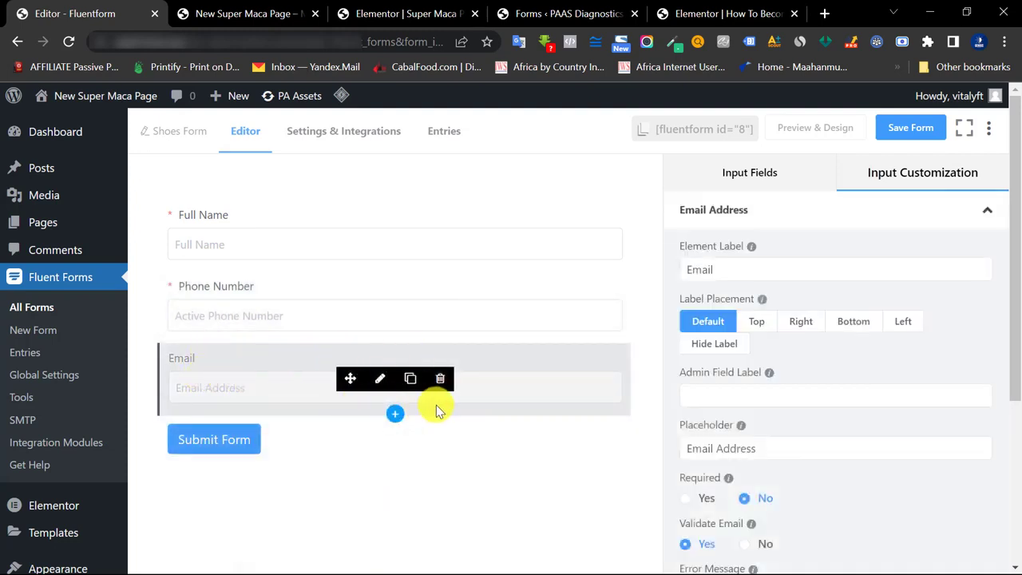
left_click(382, 379)
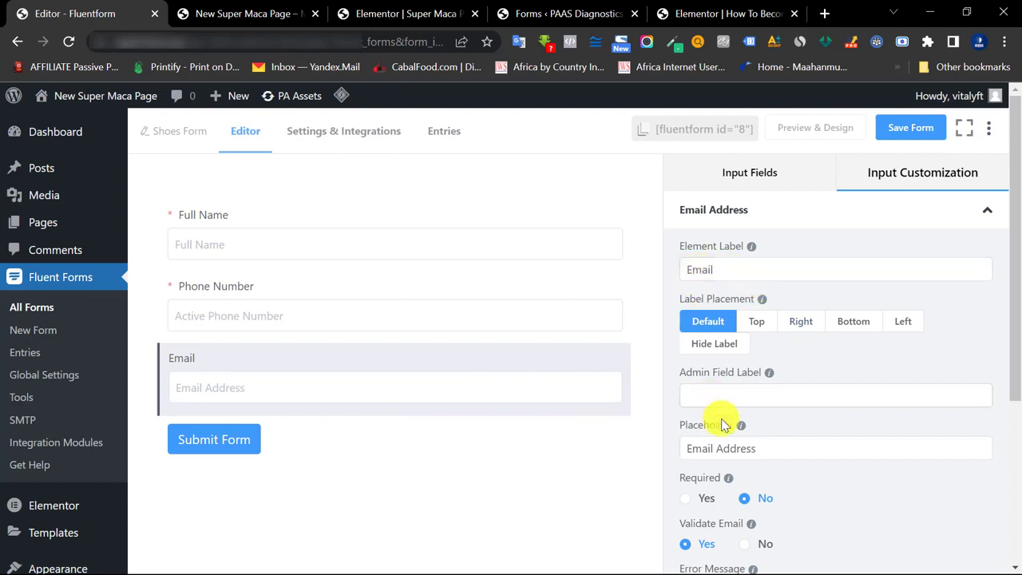
scroll(803, 433, "down", 2)
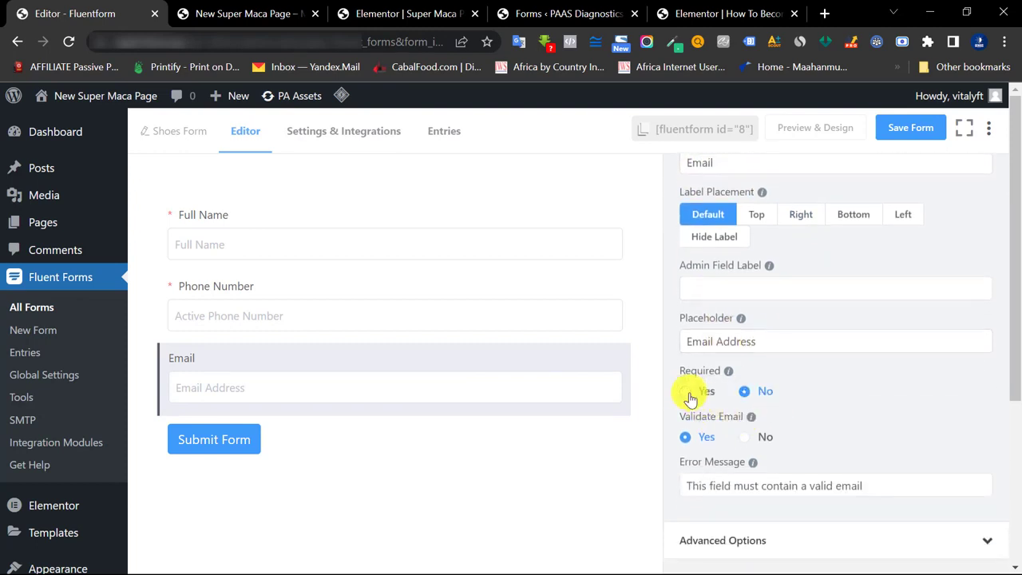
left_click(687, 392)
scroll(766, 379, "up", 2)
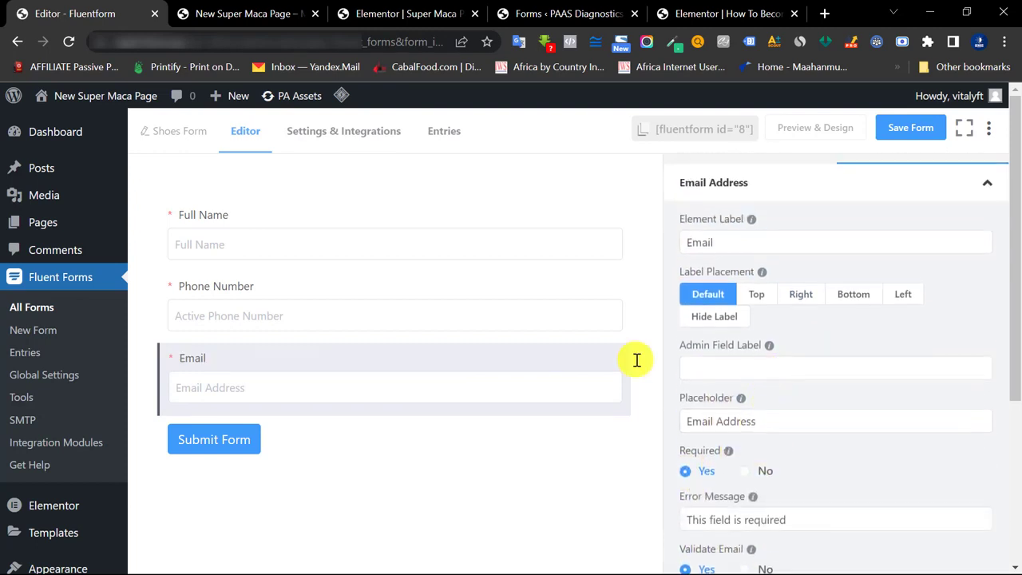
scroll(479, 358, "down", 2)
- Compare the form with the example order form in Elementor and examine the options of its Select Package dropdown
left_click(384, 13)
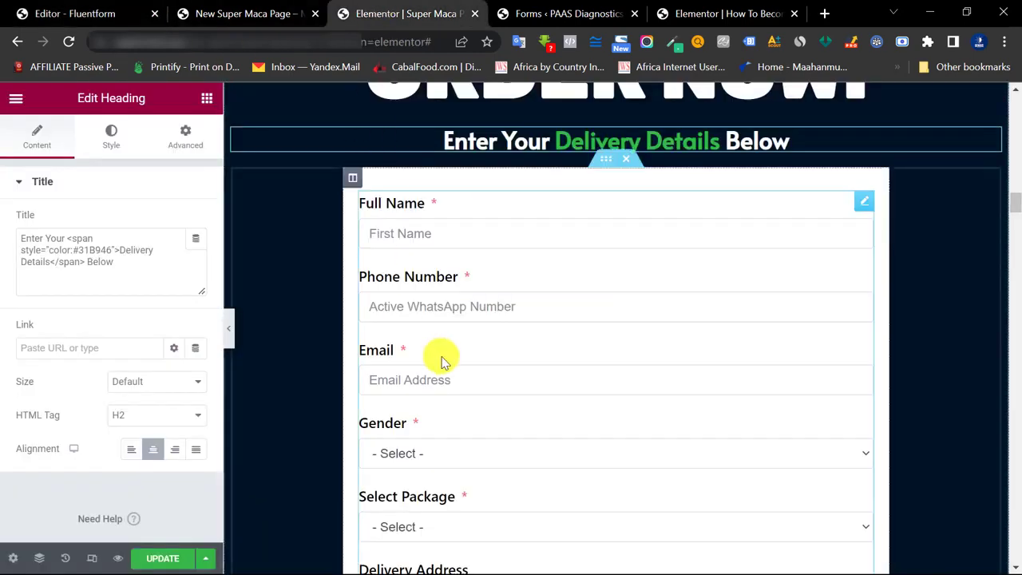
scroll(511, 361, "down", 1)
left_click(98, 8)
mouse_move(468, 336)
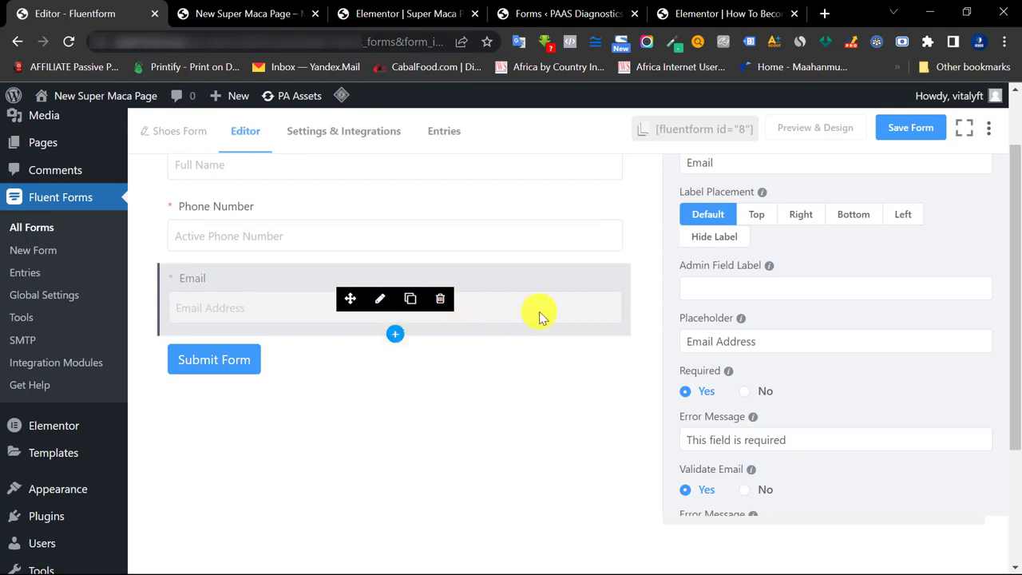
scroll(536, 312, "up", 2)
scroll(729, 210, "up", 1)
left_click(738, 179)
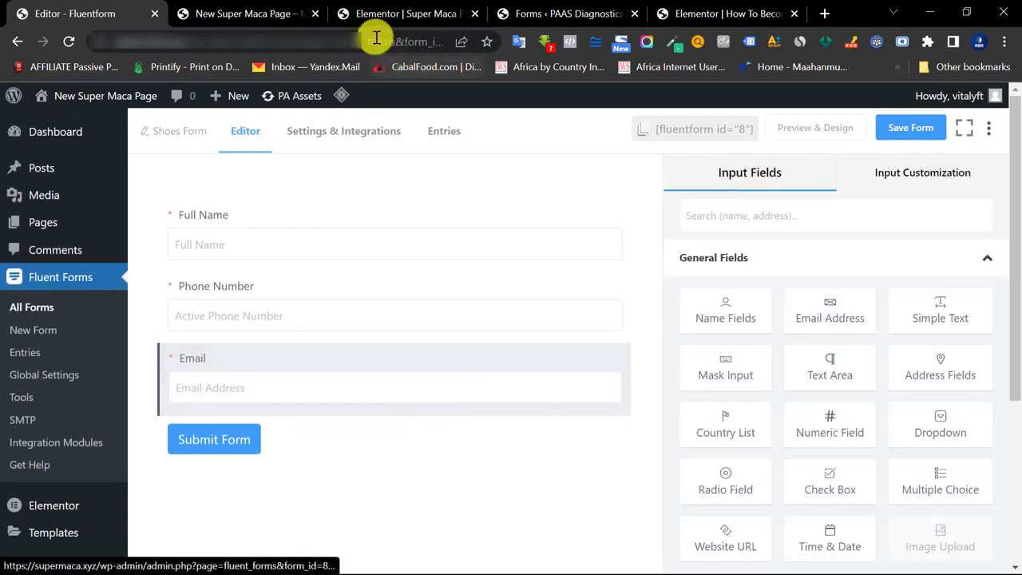
left_click(350, 15)
left_click(474, 452)
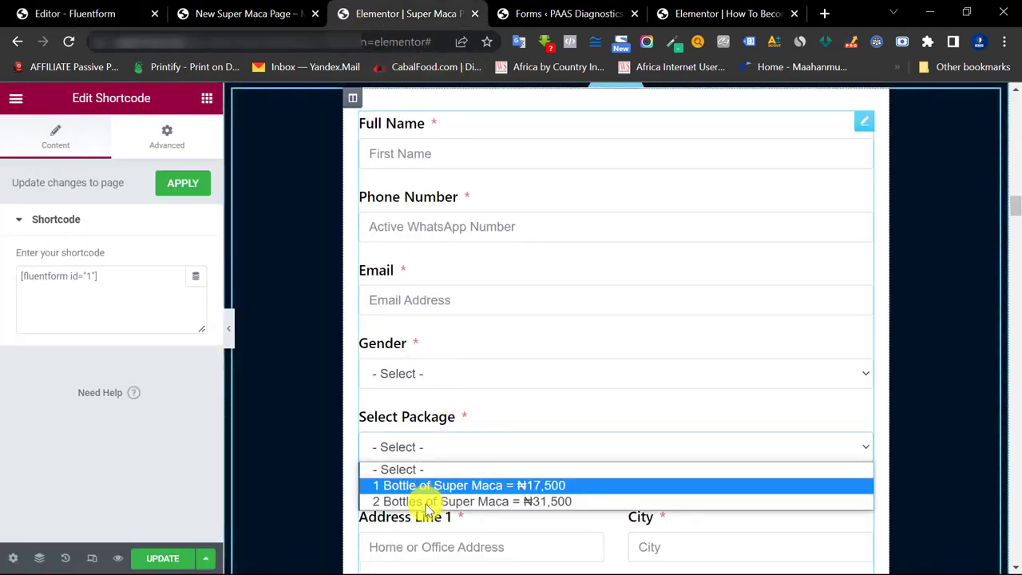
- Return to the Shoes Form editor and add a Dropdown field below the Email field
left_click(132, 11)
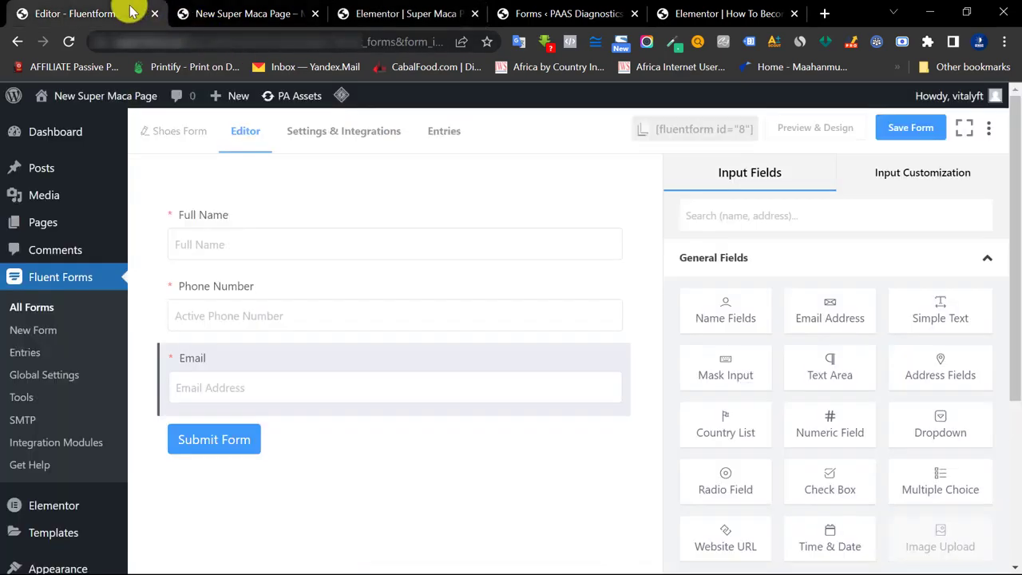
scroll(940, 344, "down", 1)
left_click_drag(946, 349, 256, 434)
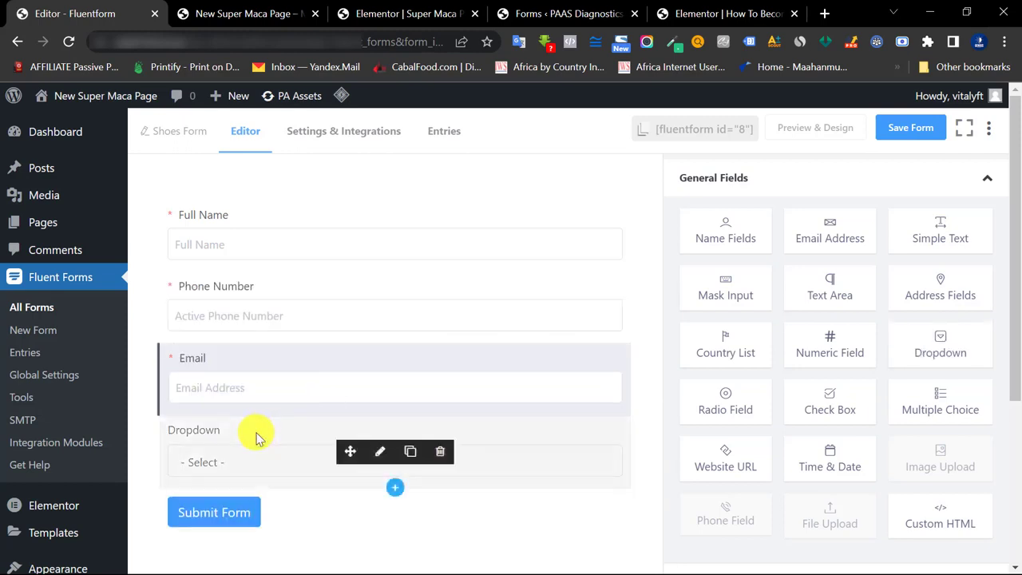
scroll(244, 338, "down", 1)
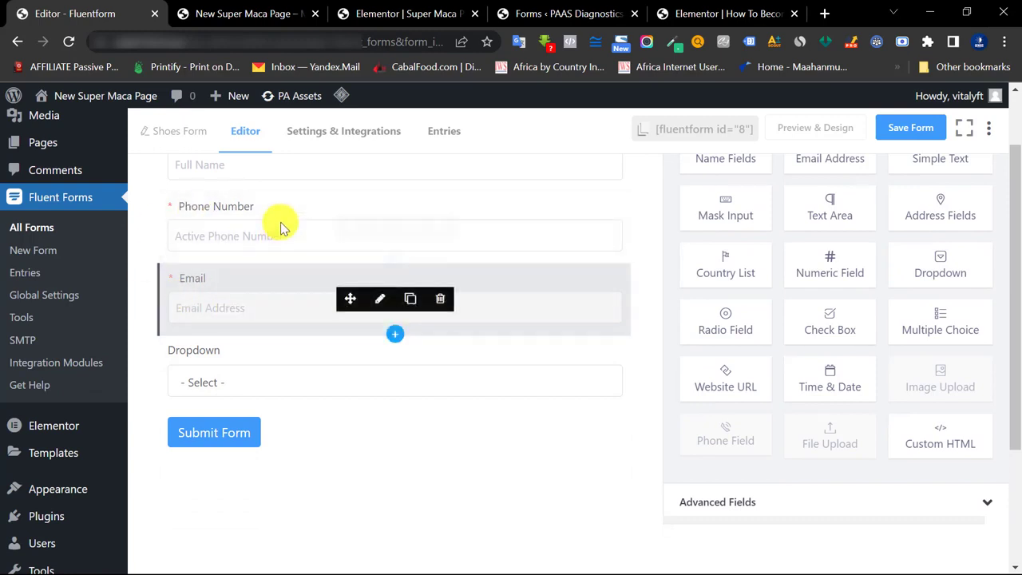
left_click_drag(349, 301, 312, 274)
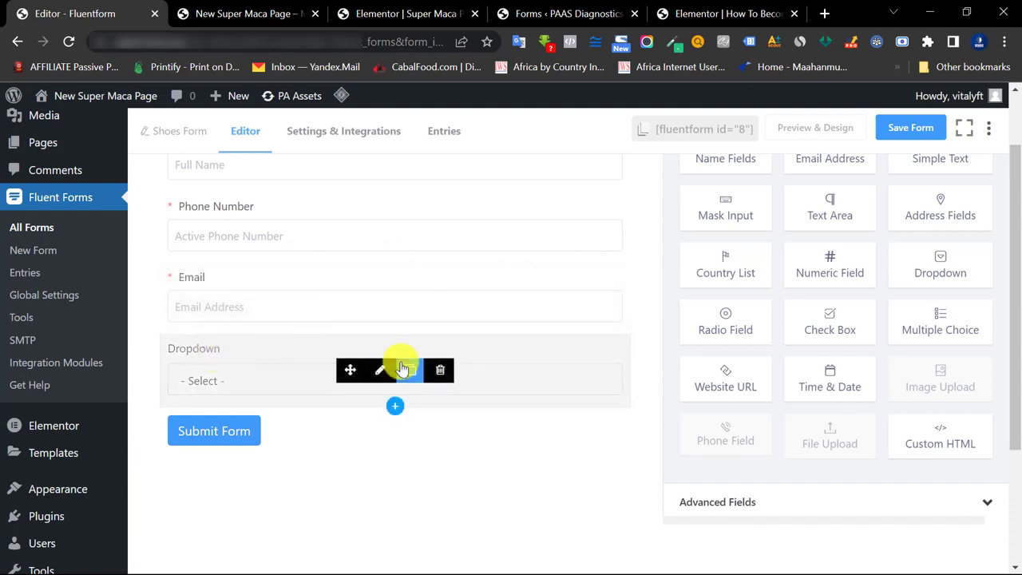
- Label the new dropdown field "Gender"
left_click(377, 370)
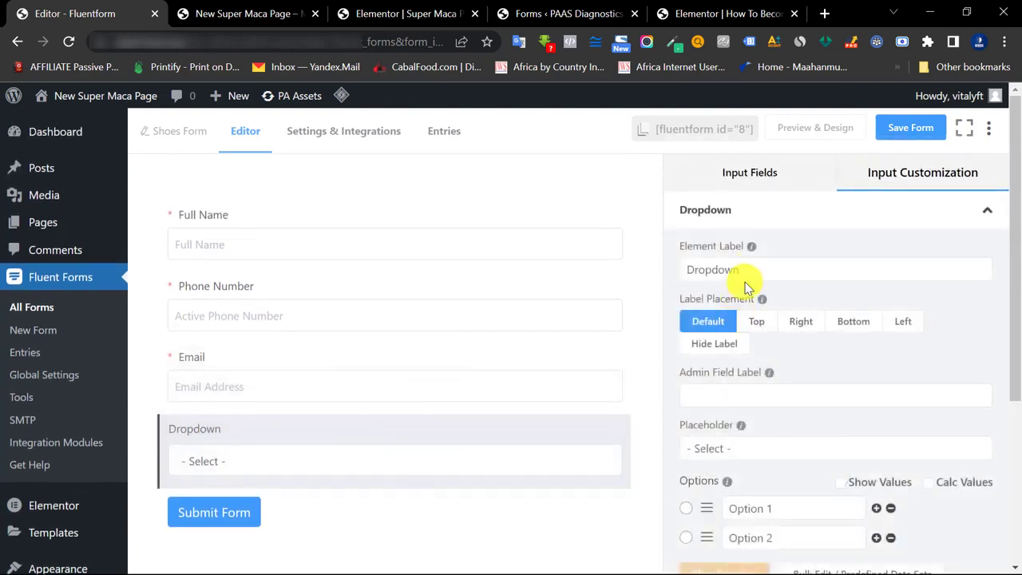
double_click(748, 270)
type("S")
key("BackSpace")
type("gende")
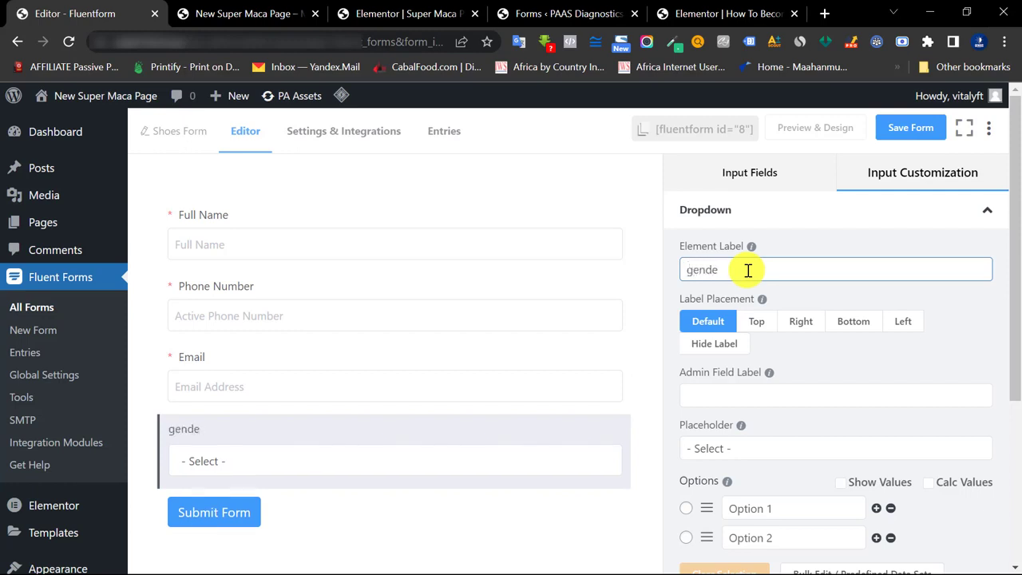
scroll(739, 376, "down", 2)
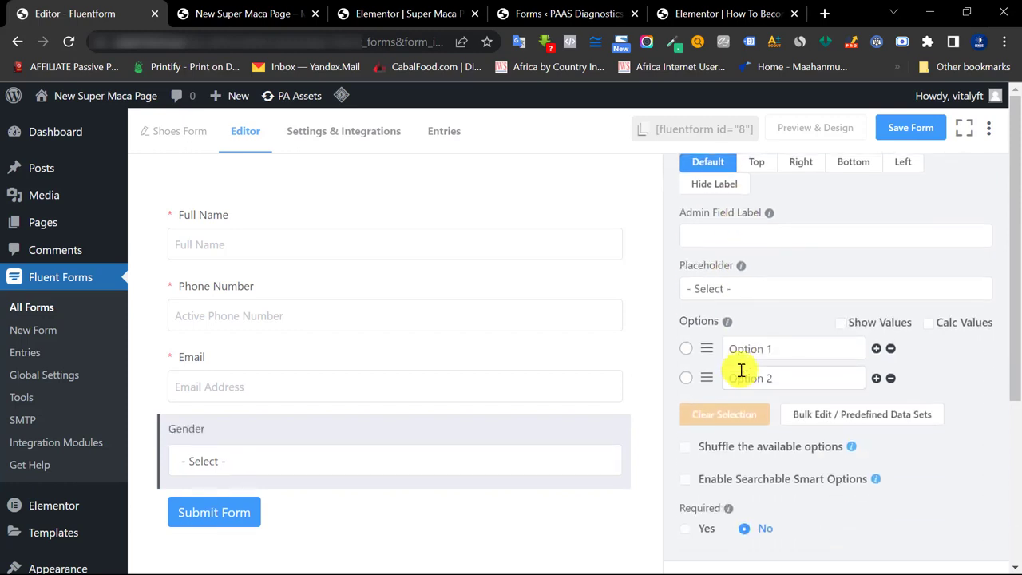
- Set the Gender dropdown's options to "Male" and "Female" and enable showing their values
left_click(383, 13)
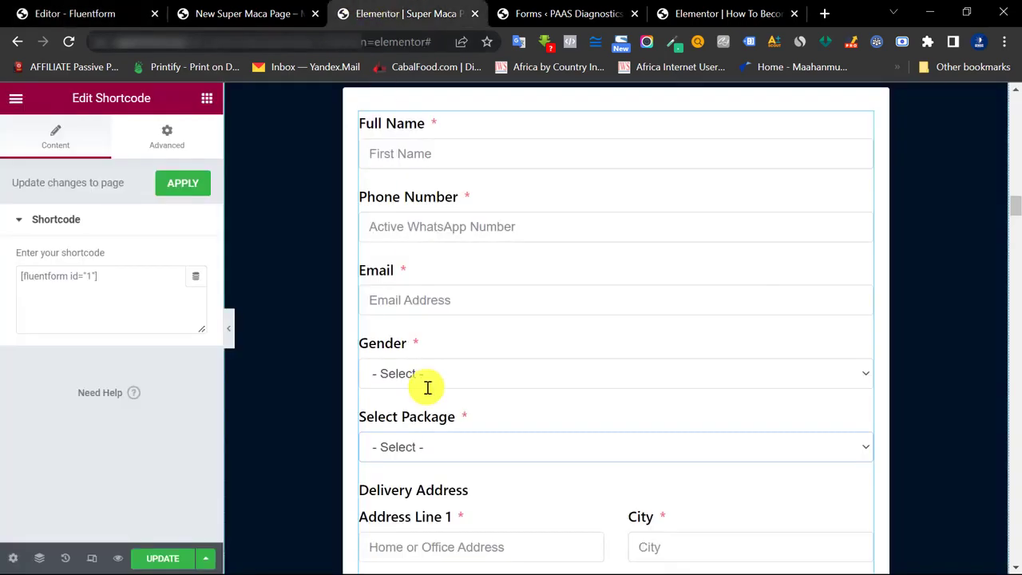
left_click(88, 13)
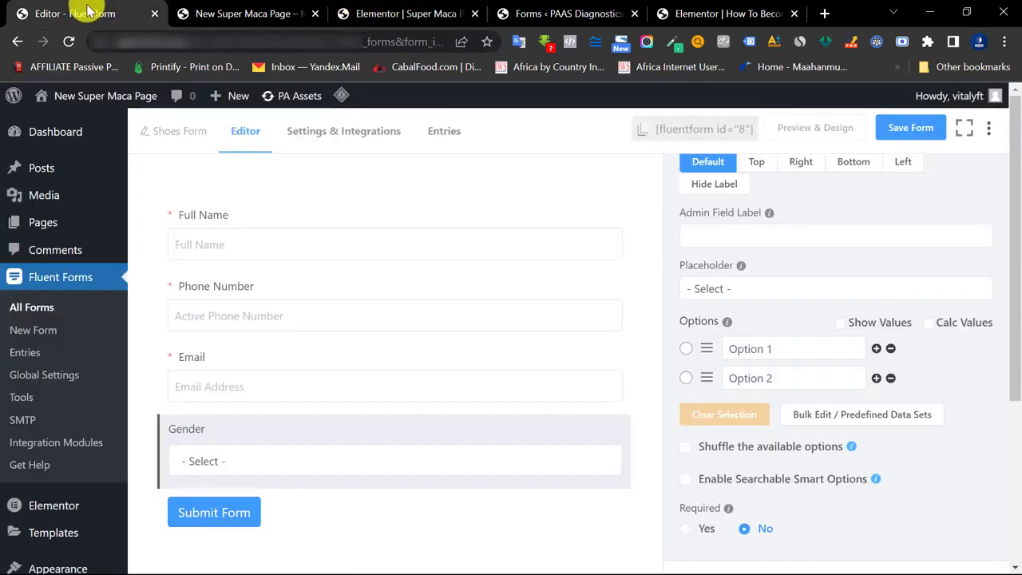
triple_click(761, 349)
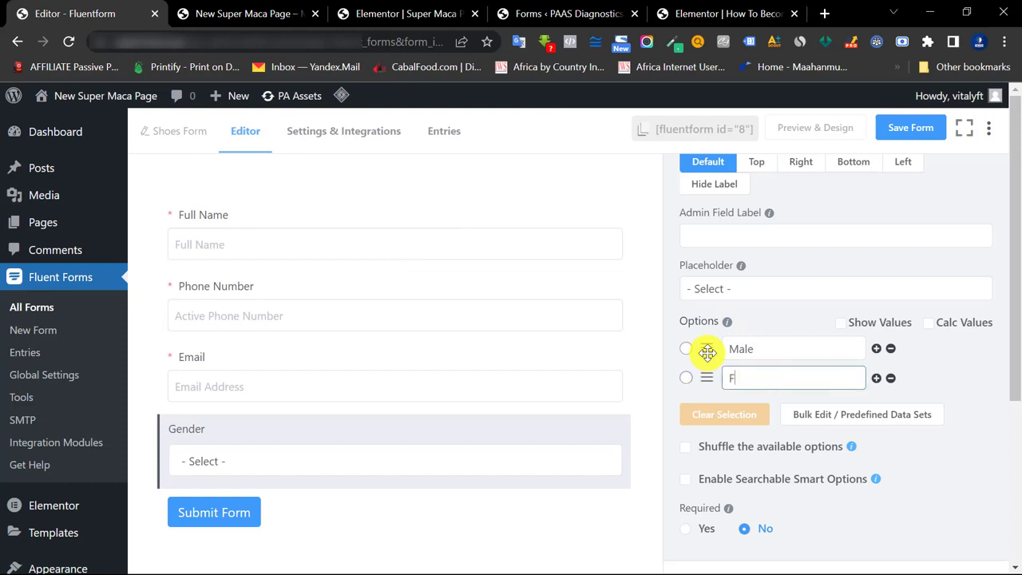
left_click(841, 322)
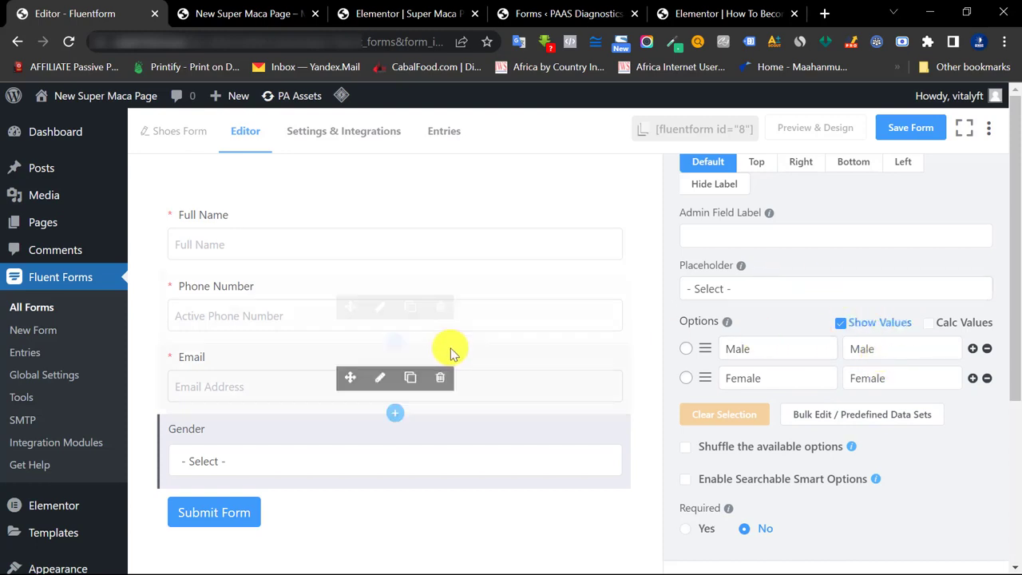
- Make the Gender dropdown required
scroll(607, 375, "down", 1)
left_click(686, 449)
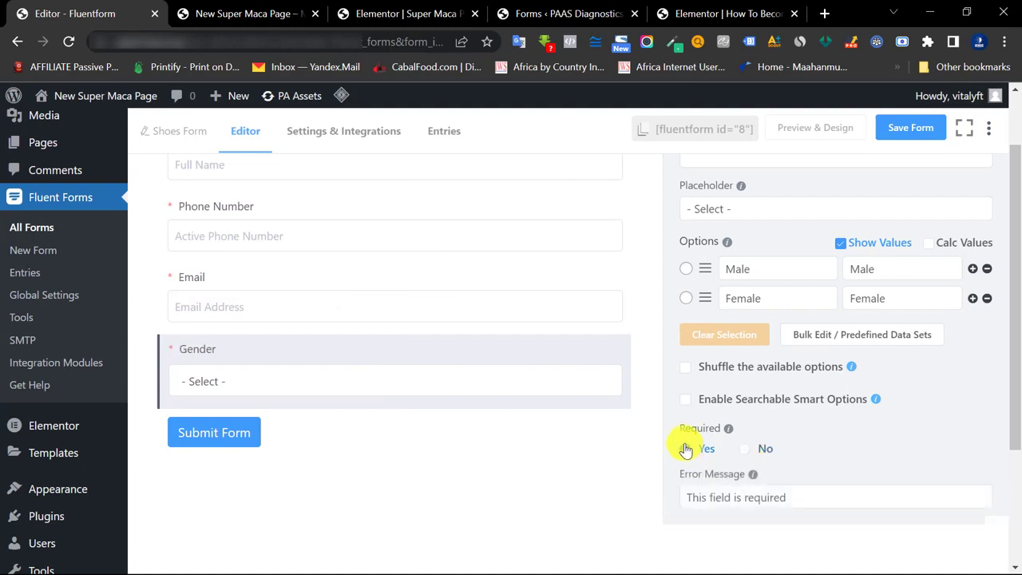
scroll(353, 296, "up", 1)
scroll(353, 296, "down", 2)
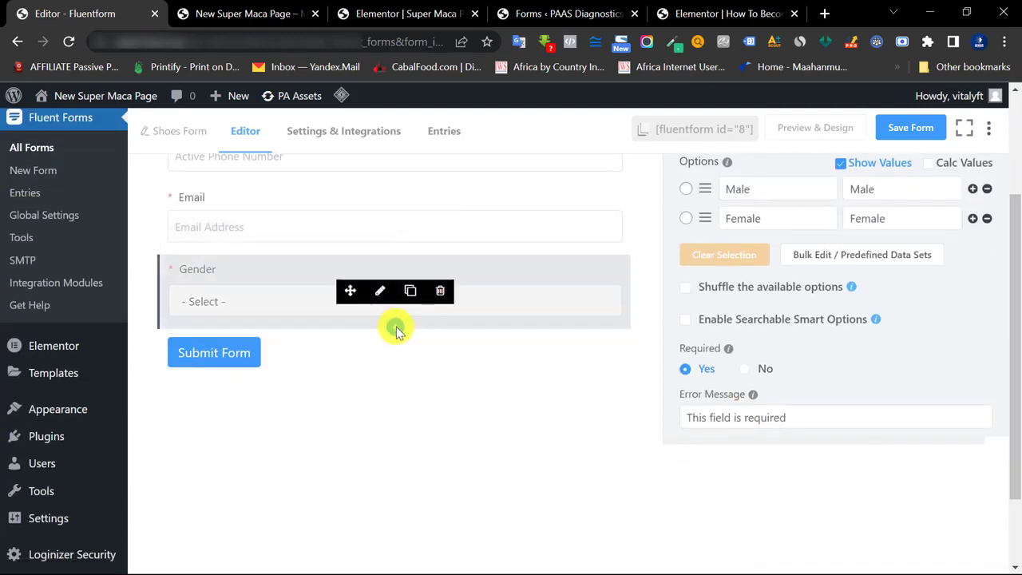
- Duplicate the Gender dropdown and label the lower copy "Select Package", as in the example order form
left_click(400, 15)
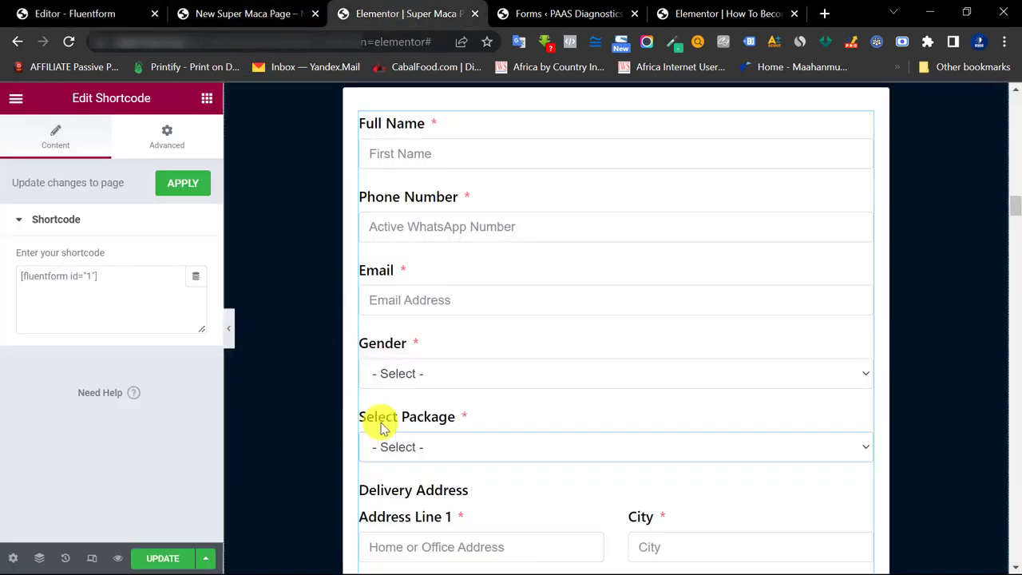
left_click(91, 14)
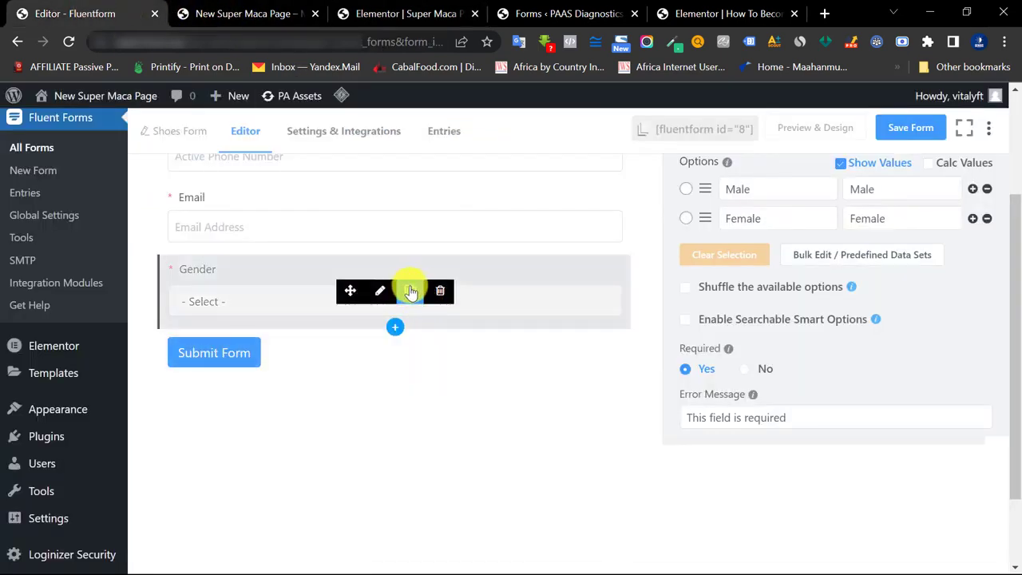
left_click(410, 291)
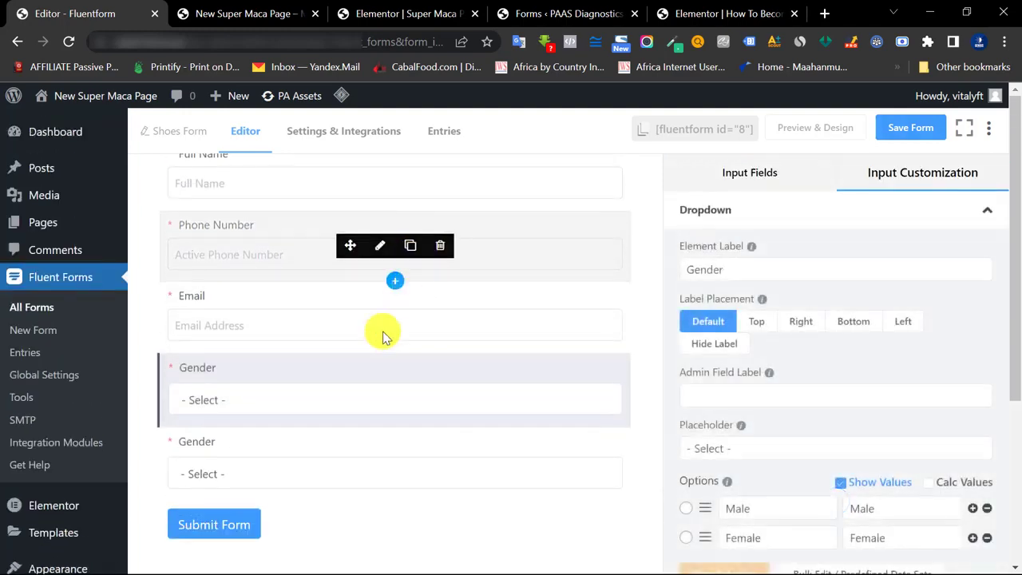
left_click(314, 356)
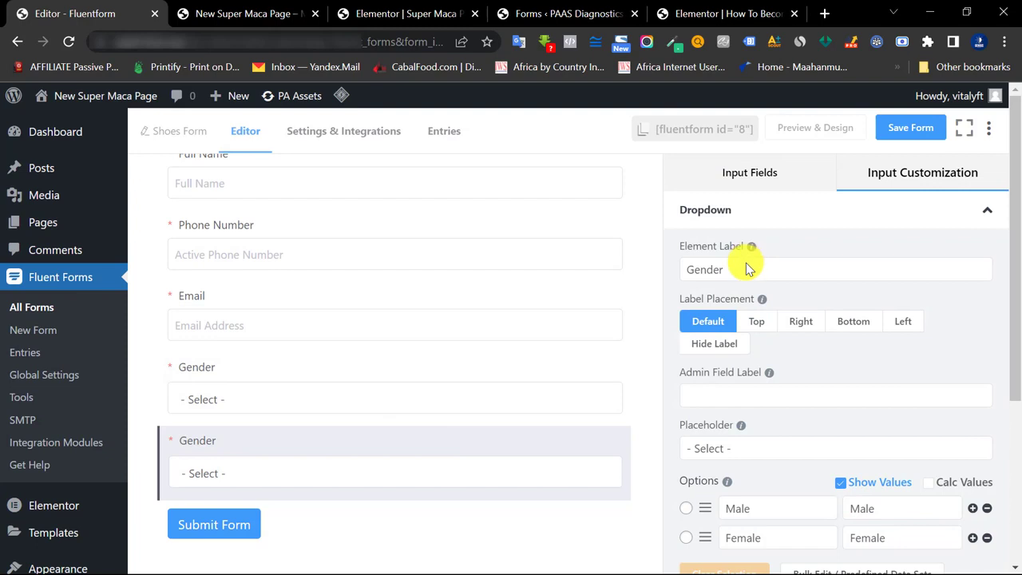
type("Select Package")
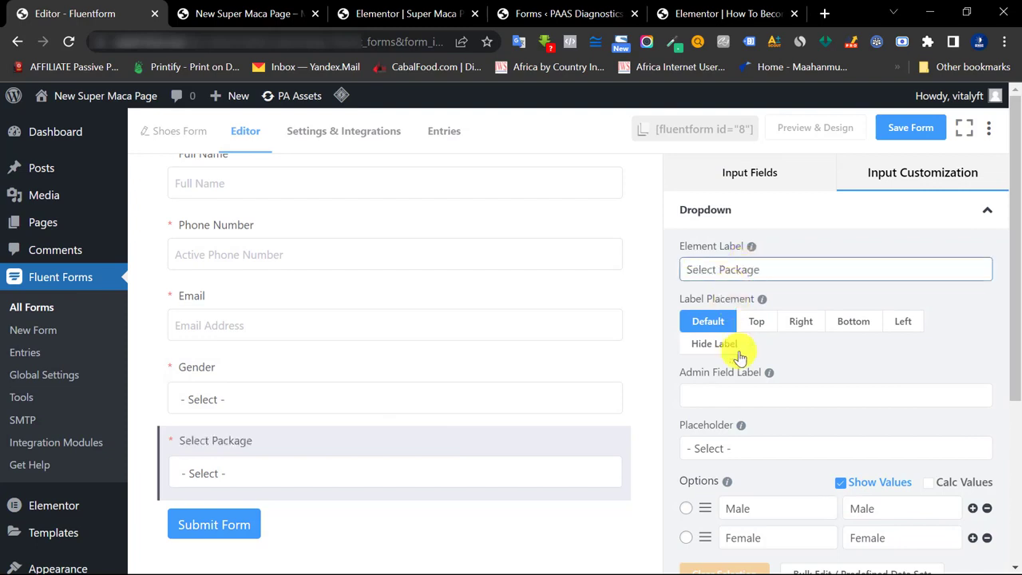
- Replace the Select Package options with "Buy 1 - 20,000" and "Buy 2 - 38,000", clear their separate values and turn off showing values
scroll(746, 349, "down", 2)
left_click_drag(770, 339, 715, 353)
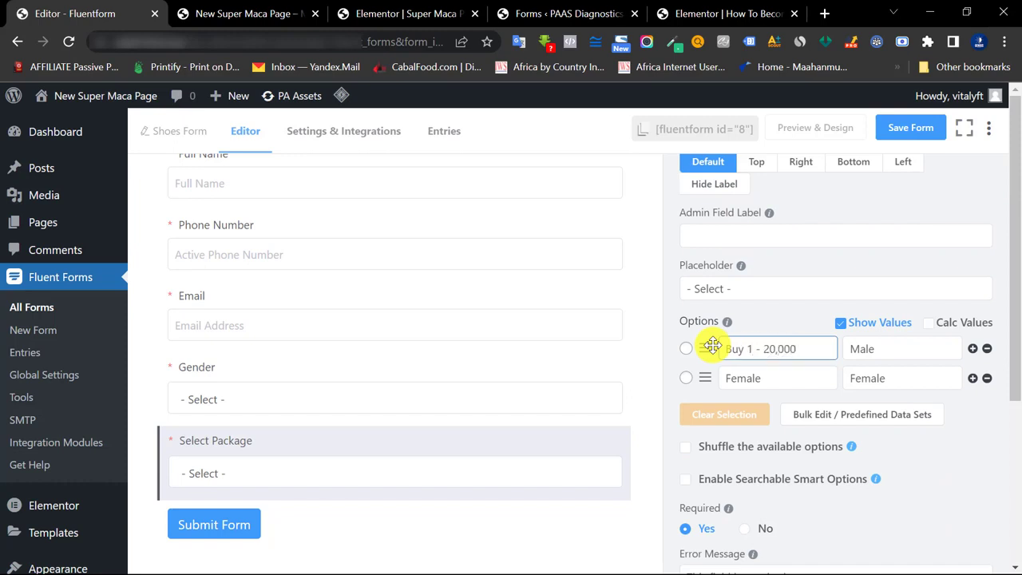
left_click_drag(767, 379, 721, 378)
type("Buy 2 - 38,000")
left_click_drag(931, 348, 844, 348)
double_click(897, 381)
left_click(839, 324)
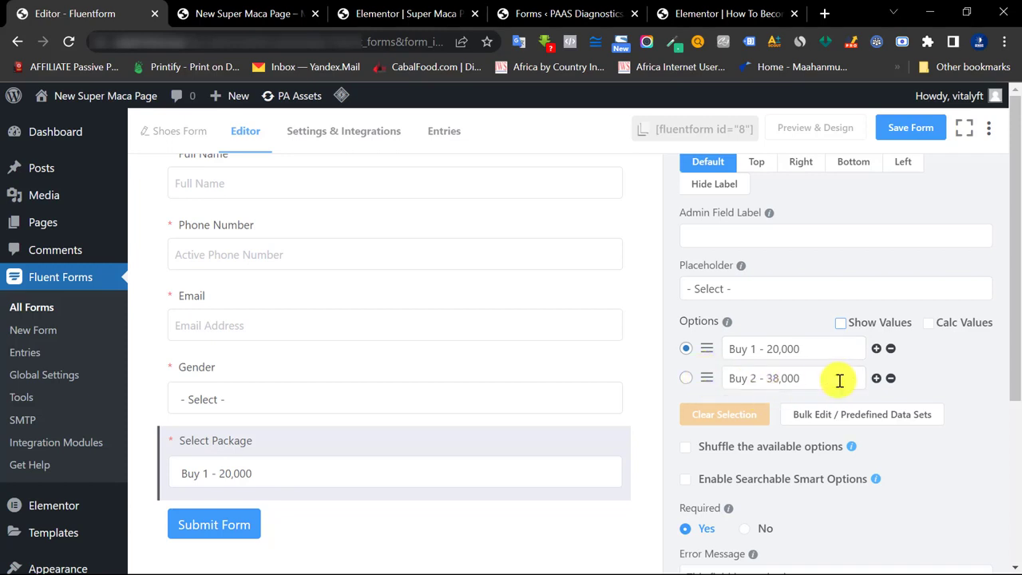
- Add a third Select Package option, "Buy 3 - 55,000"
left_click_drag(803, 406, 721, 403)
type("Buy 3 ")
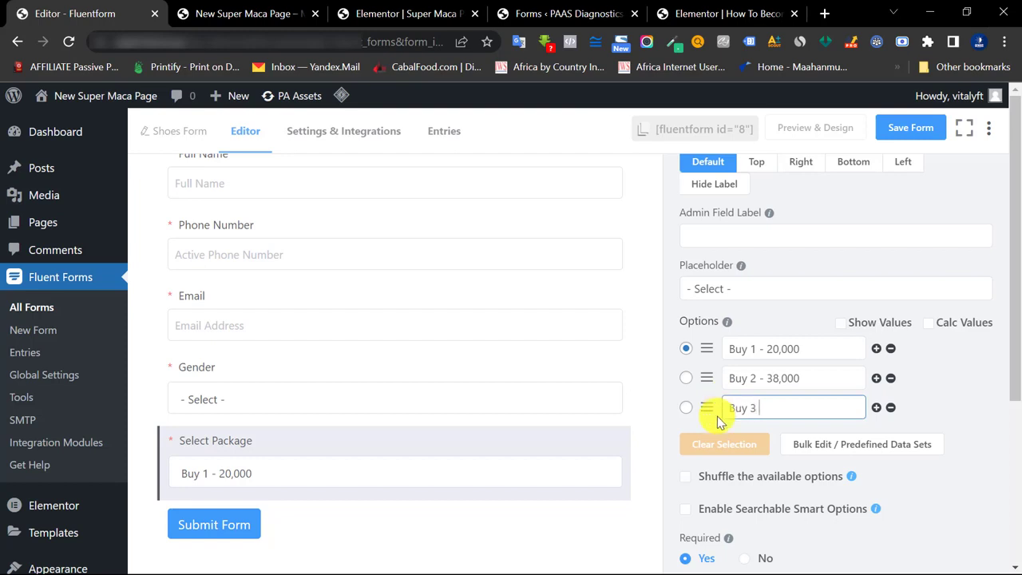
type("- 55,000")
scroll(767, 435, "down", 2)
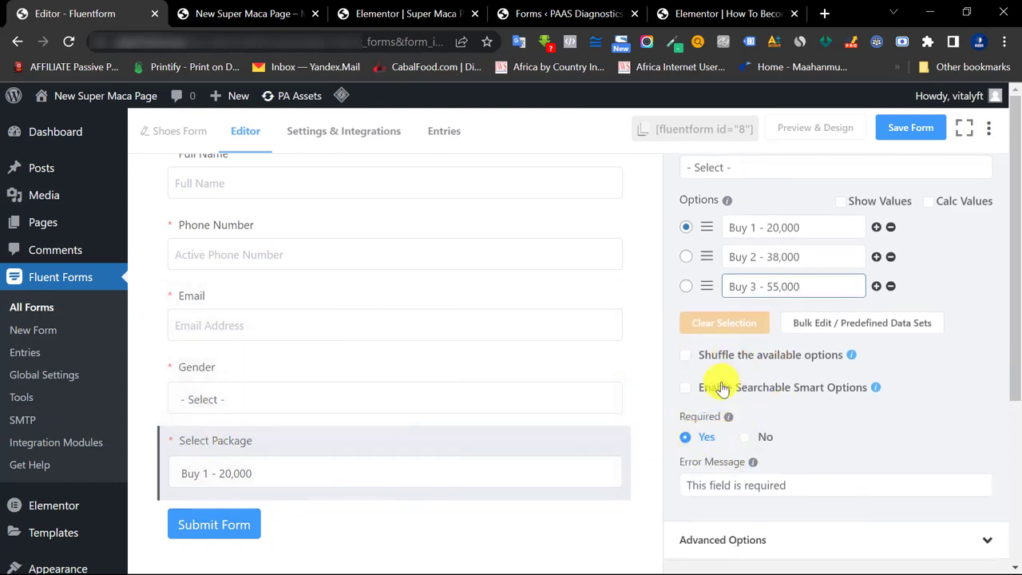
scroll(693, 431, "up", 4)
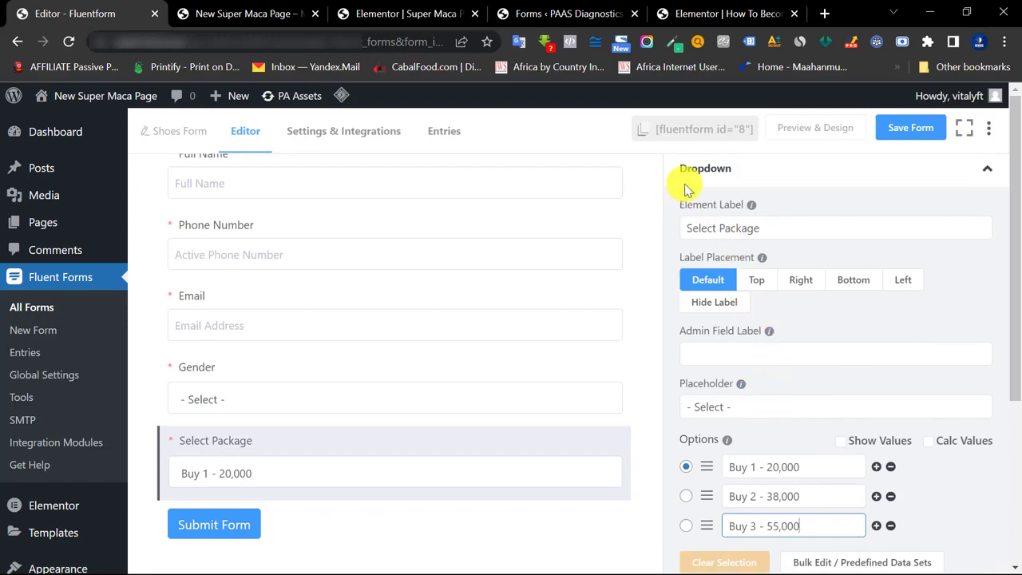
left_click(675, 170)
- Check the example form's delivery address section and add an Address Fields block below the Select Package dropdown
left_click(347, 12)
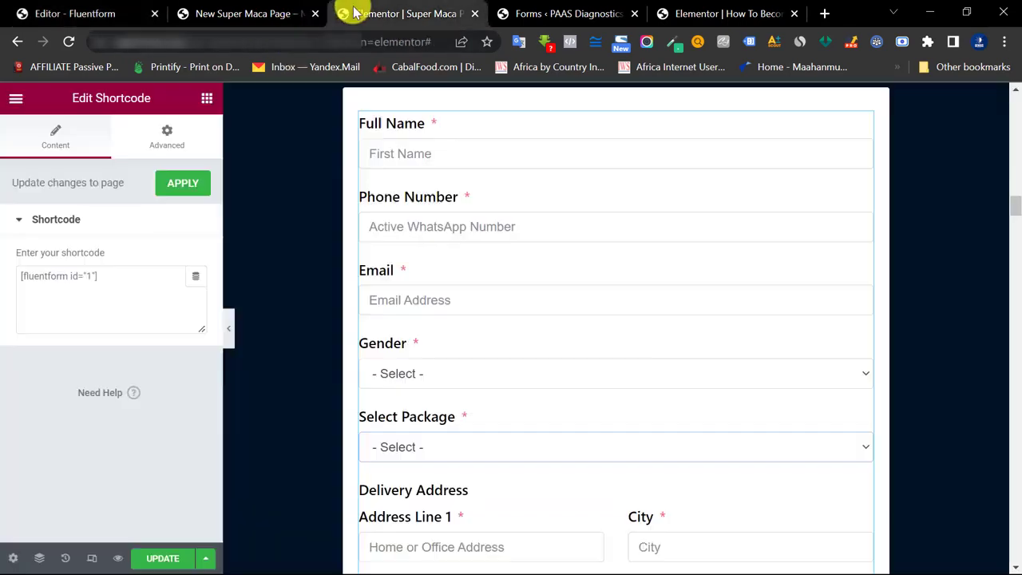
scroll(389, 391, "down", 1)
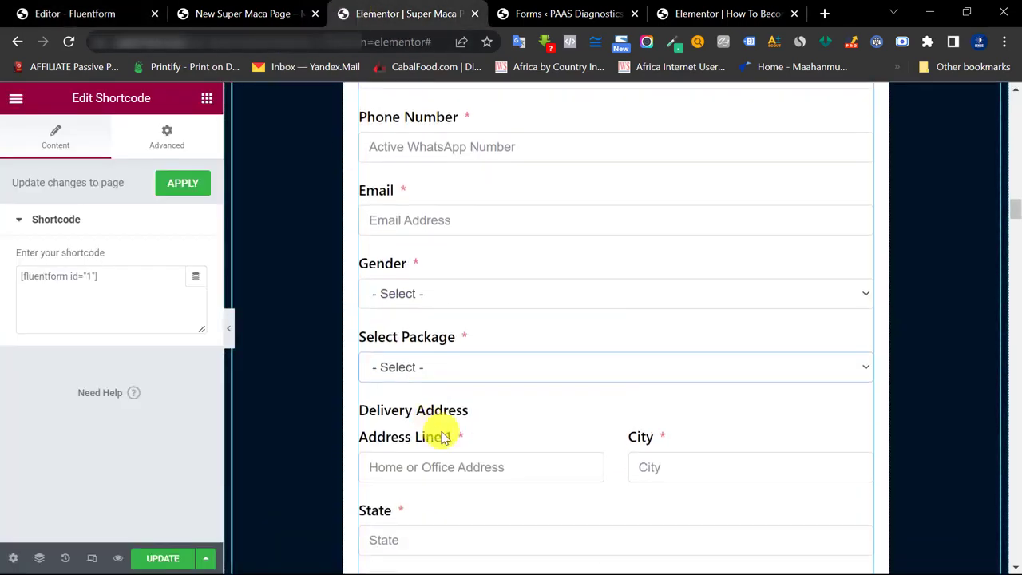
left_click(87, 13)
scroll(463, 313, "down", 2)
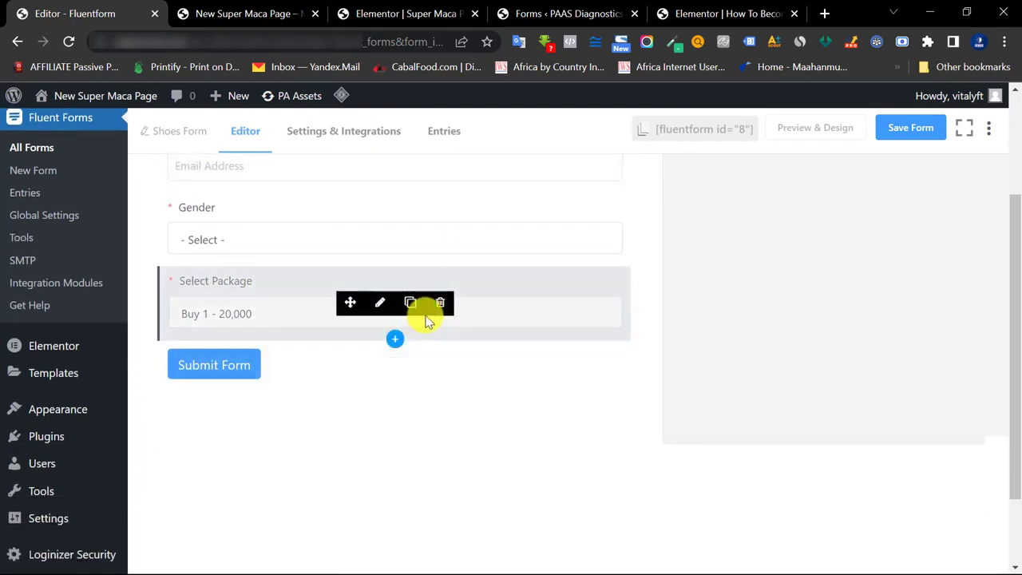
left_click(395, 339)
scroll(413, 407, "down", 2)
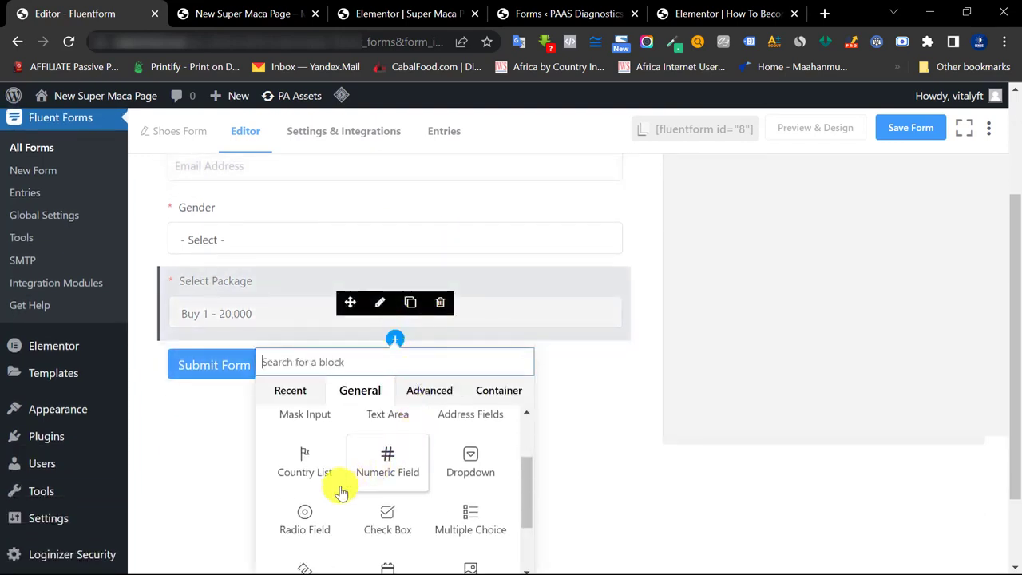
scroll(359, 483, "down", 2)
scroll(479, 503, "down", 1)
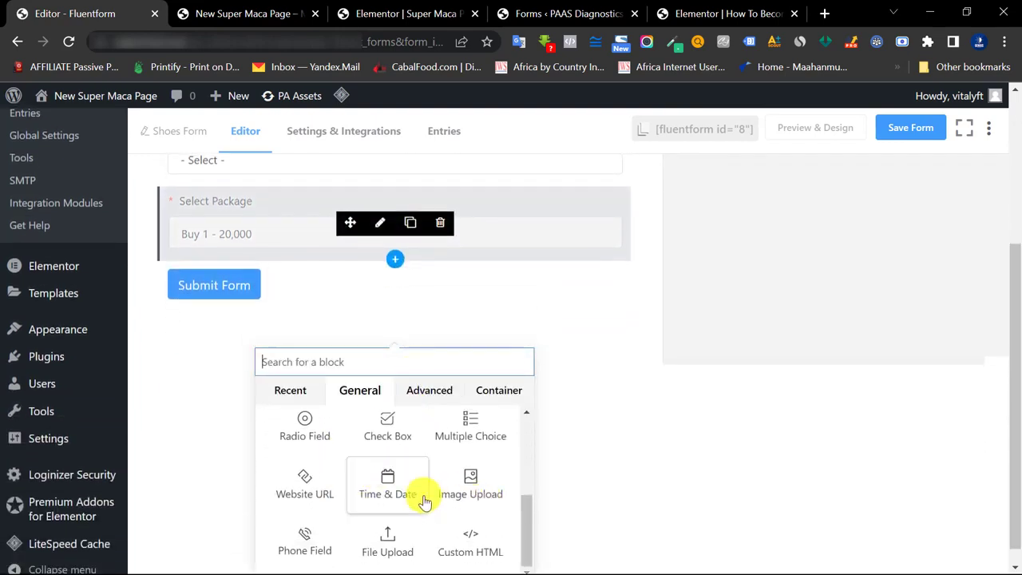
scroll(343, 465, "up", 1)
scroll(344, 465, "up", 3)
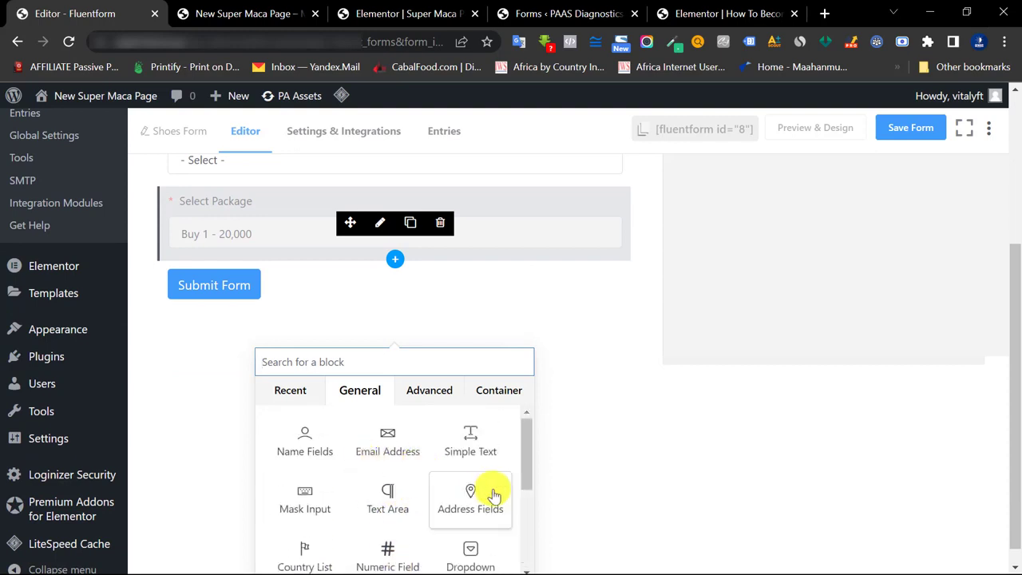
scroll(526, 453, "down", 1)
left_click(472, 435)
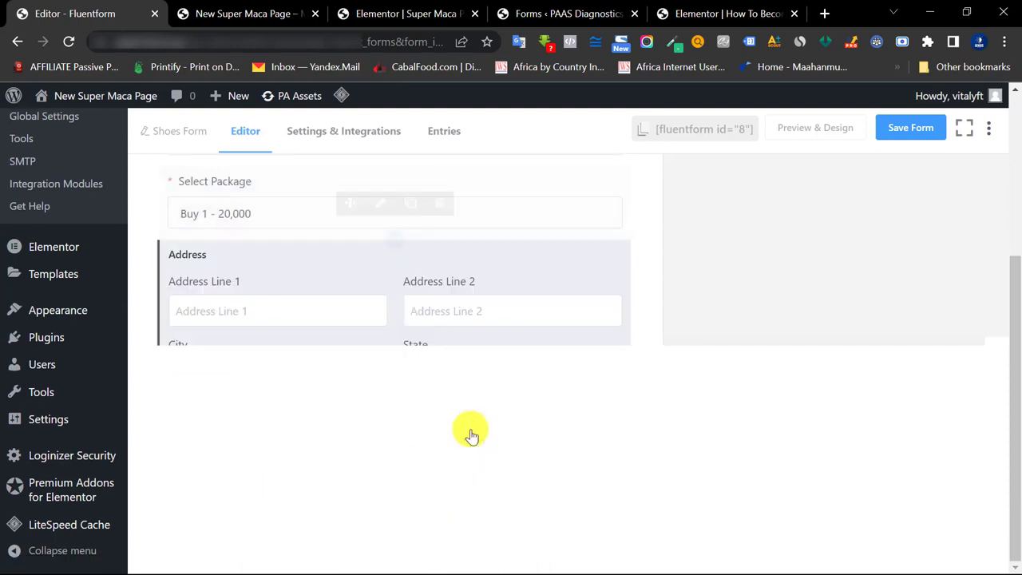
- Exclude Address Line 2, Zip Code and Country from the new address block
left_click(171, 279)
scroll(689, 255, "up", 1)
scroll(690, 254, "up", 2)
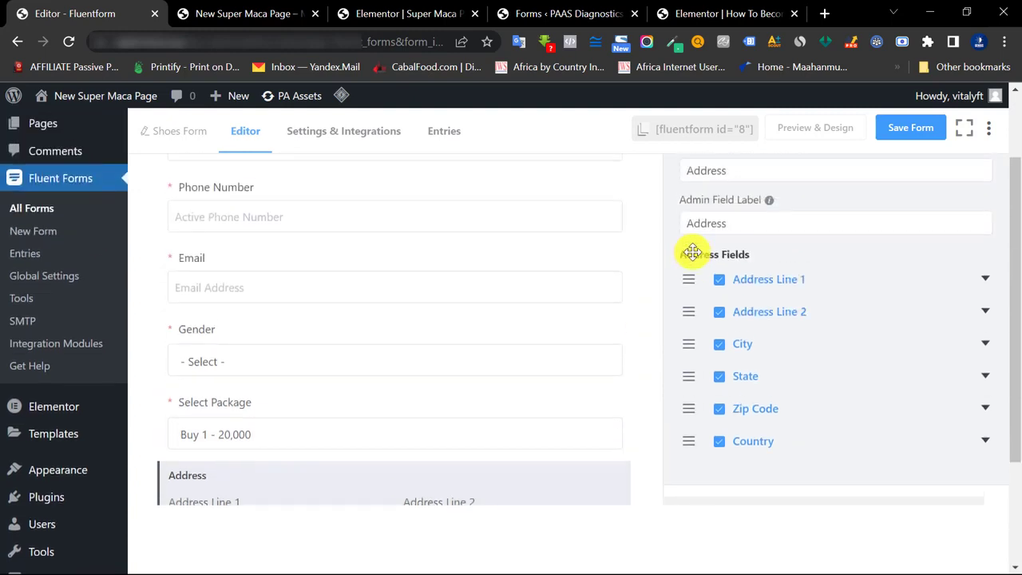
scroll(767, 307, "up", 1)
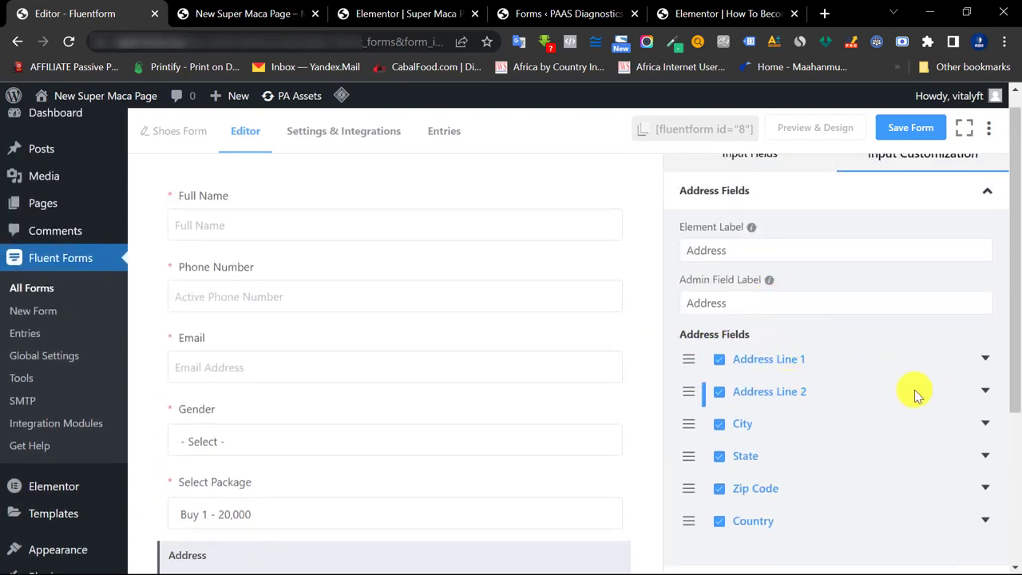
left_click(985, 392)
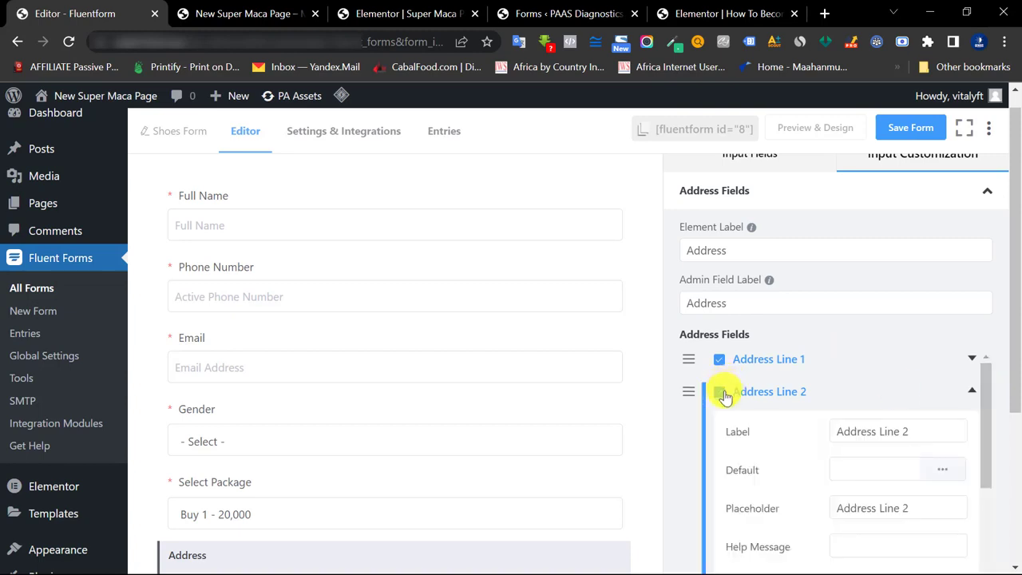
left_click(969, 394)
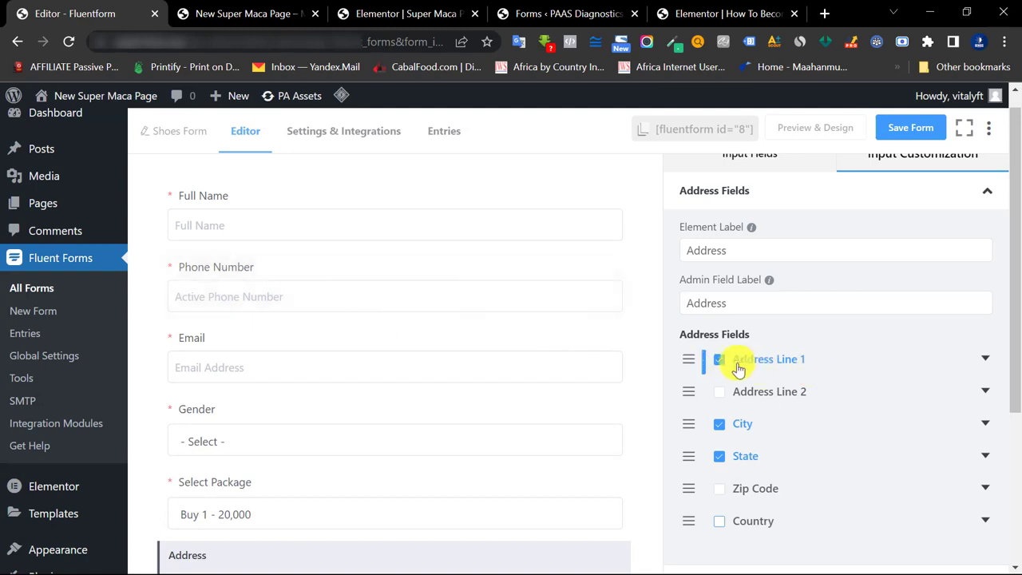
- Make Address Line 1 a required field in the address block
left_click(985, 361)
scroll(900, 365, "down", 1)
scroll(906, 379, "up", 1)
scroll(395, 411, "down", 3)
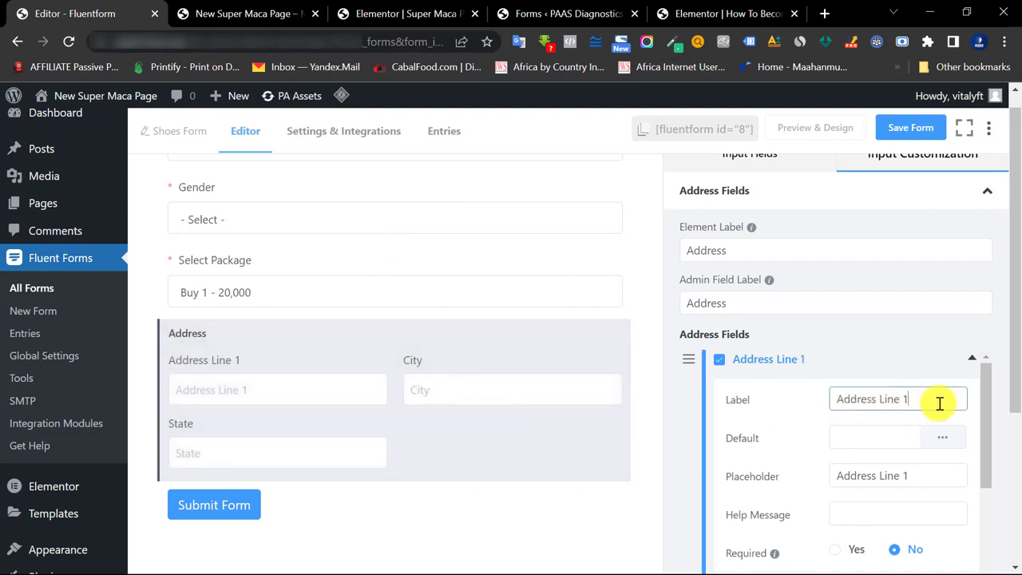
scroll(918, 403, "down", 2)
left_click(835, 470)
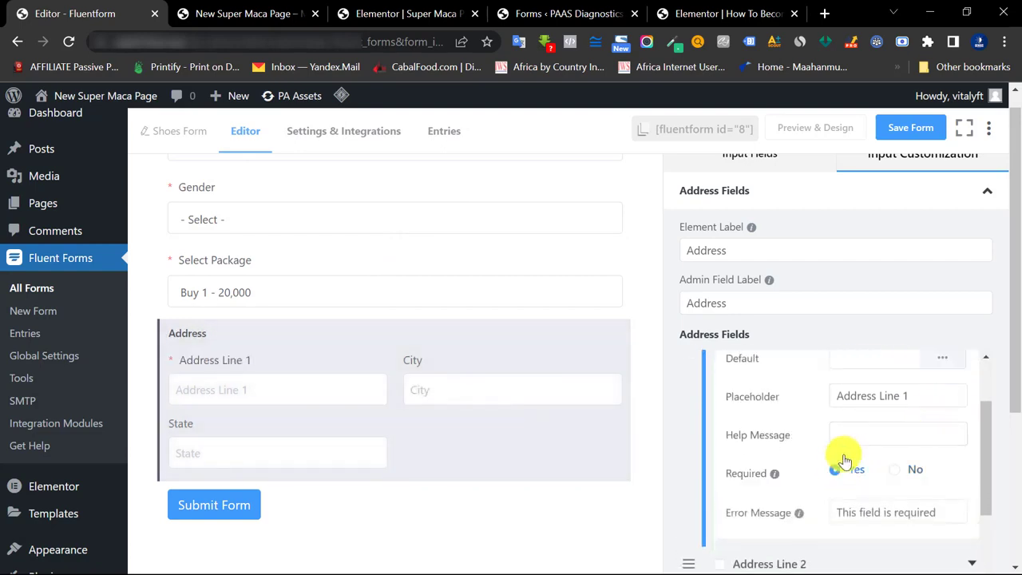
scroll(923, 388, "down", 1)
scroll(931, 388, "up", 3)
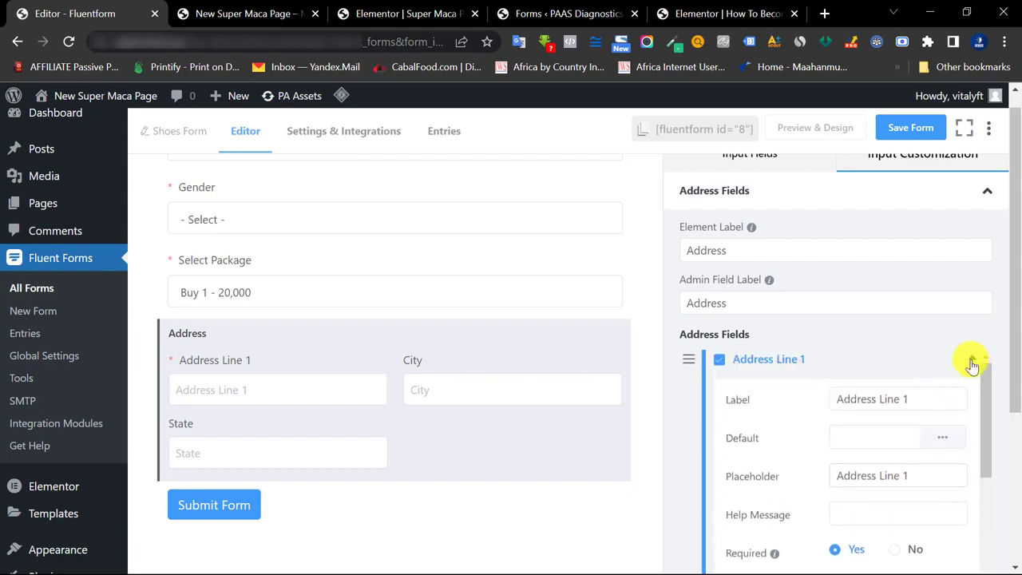
left_click(972, 363)
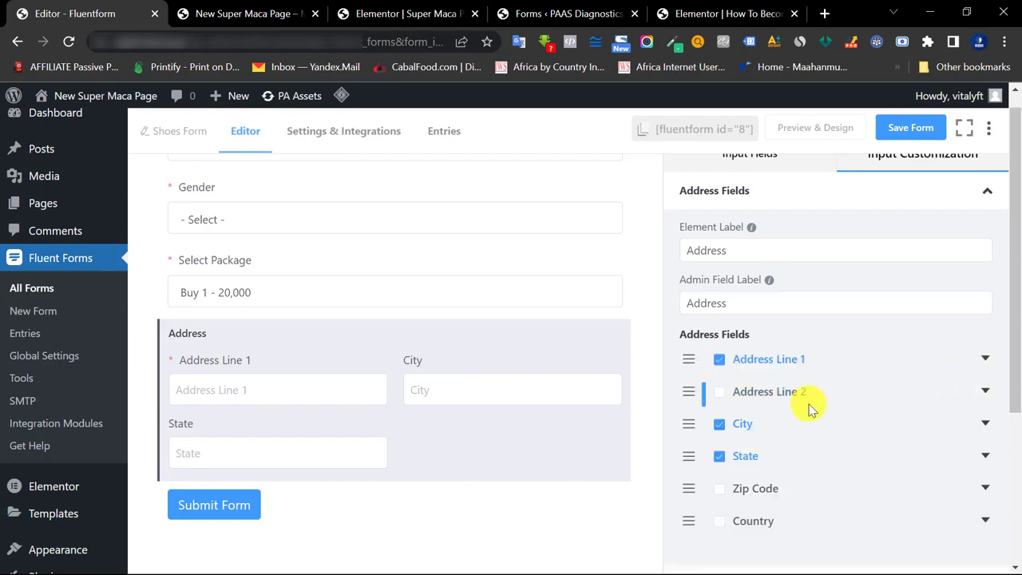
- Make the City field of the address block required
left_click(986, 424)
scroll(902, 454, "down", 2)
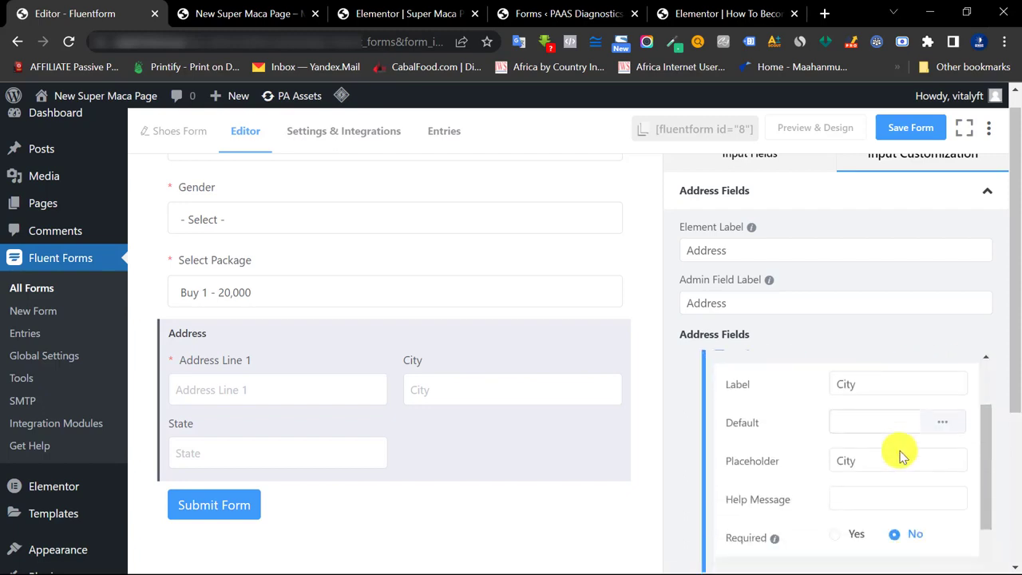
left_click(838, 543)
scroll(945, 415, "up", 3)
left_click(978, 424)
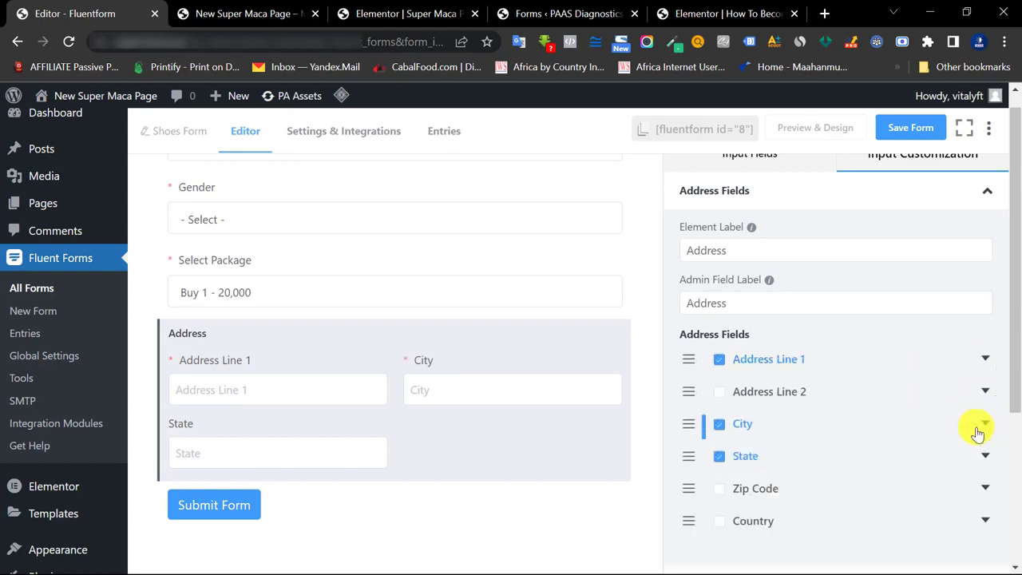
- Make the State field of the address block required
scroll(918, 429, "down", 1)
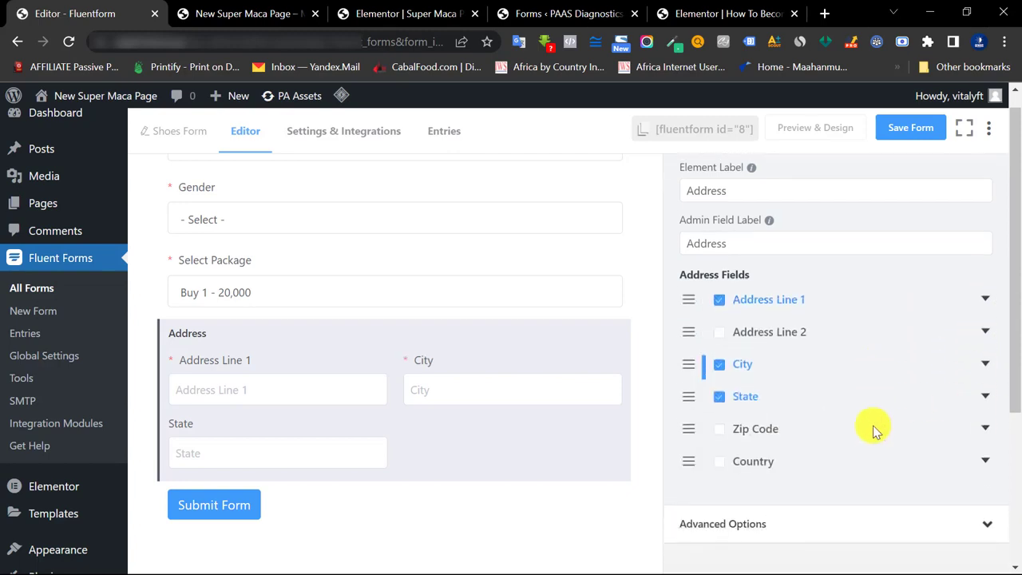
left_click(985, 393)
scroll(934, 415, "down", 2)
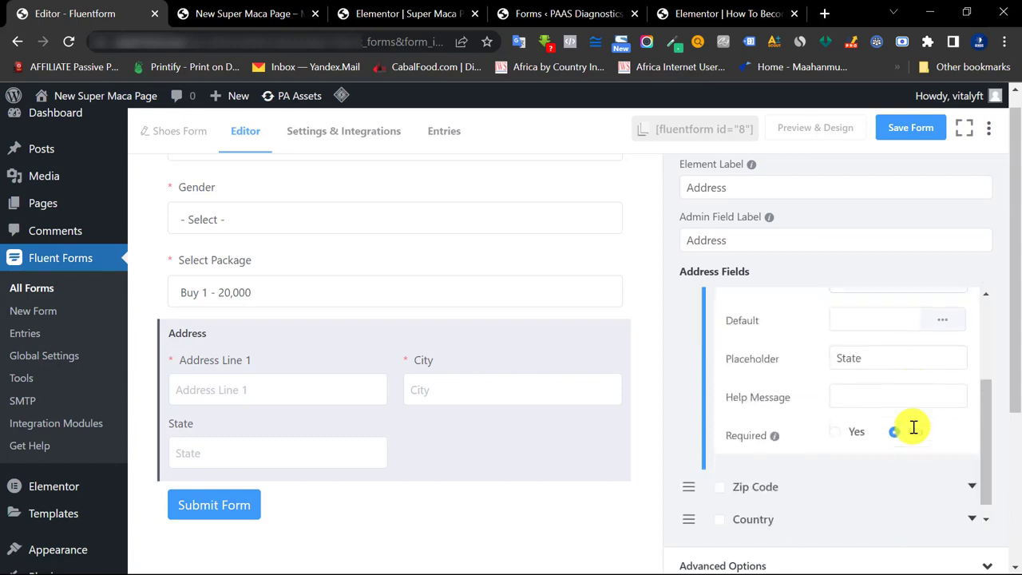
left_click(835, 424)
scroll(939, 361, "up", 3)
left_click(970, 313)
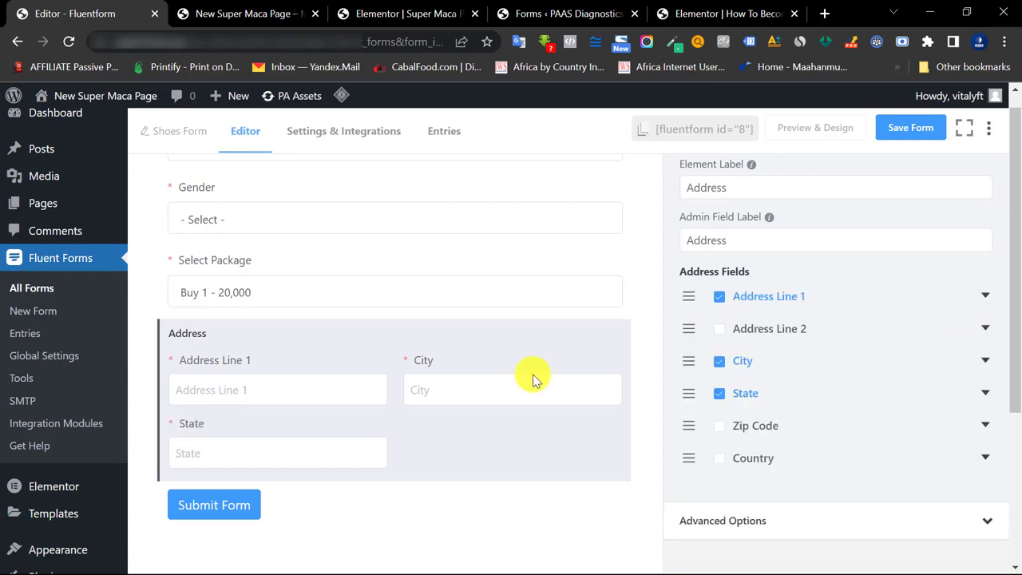
- Check the example form's question below the delivery address and add a Check Box field below the new form's address block
mouse_move(220, 375)
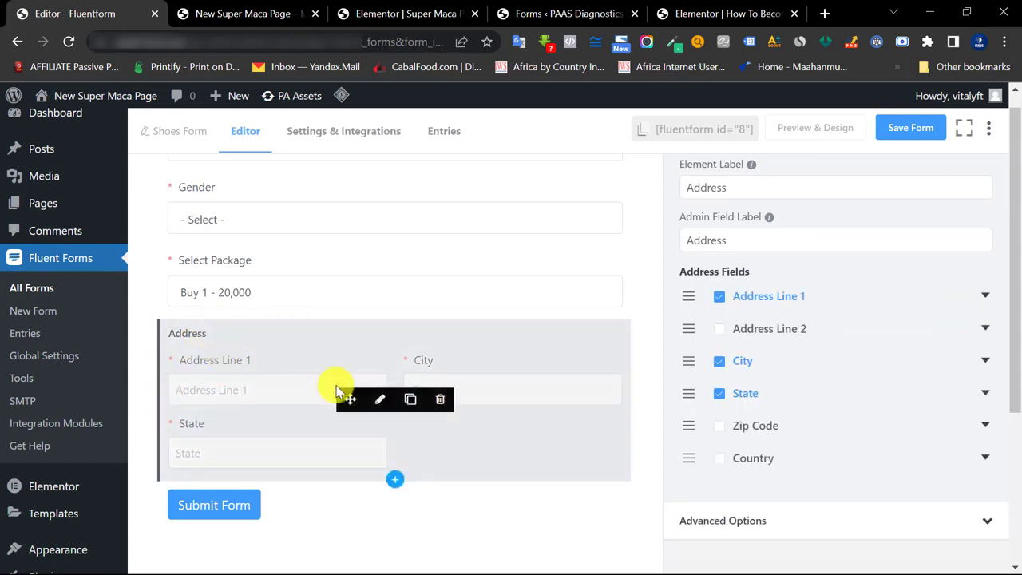
left_click(361, 13)
scroll(456, 424, "down", 2)
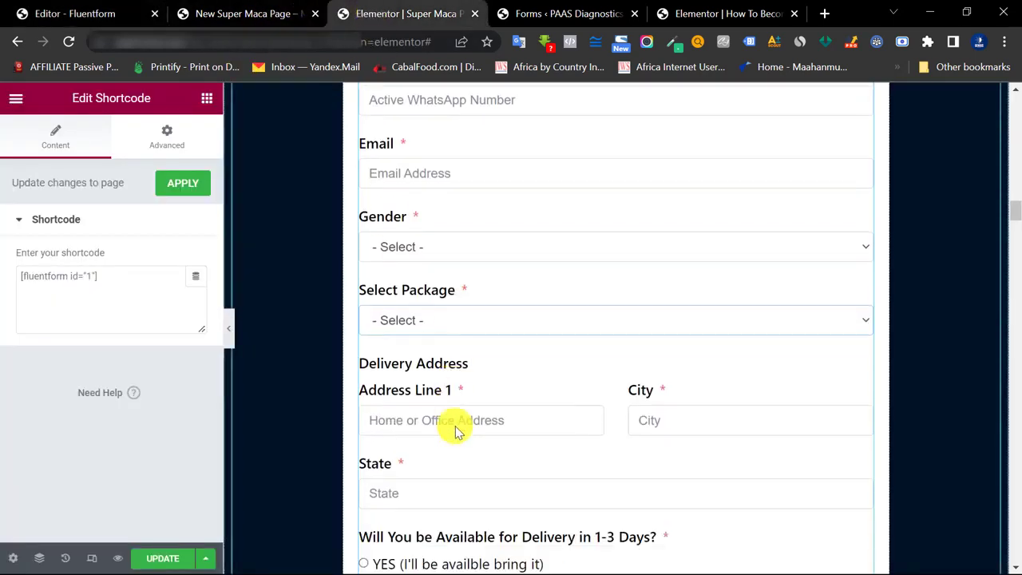
scroll(473, 448, "down", 1)
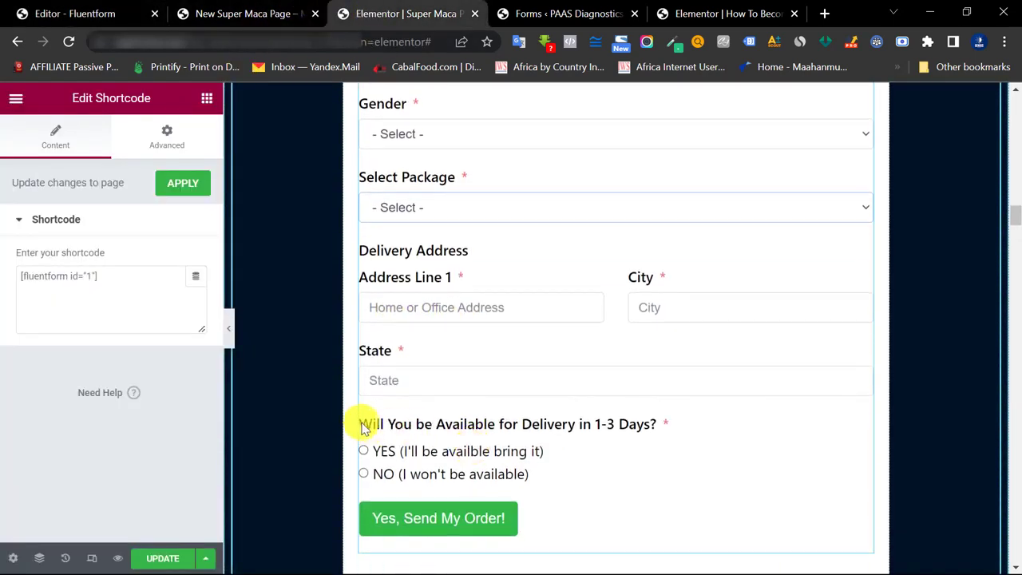
left_click(131, 13)
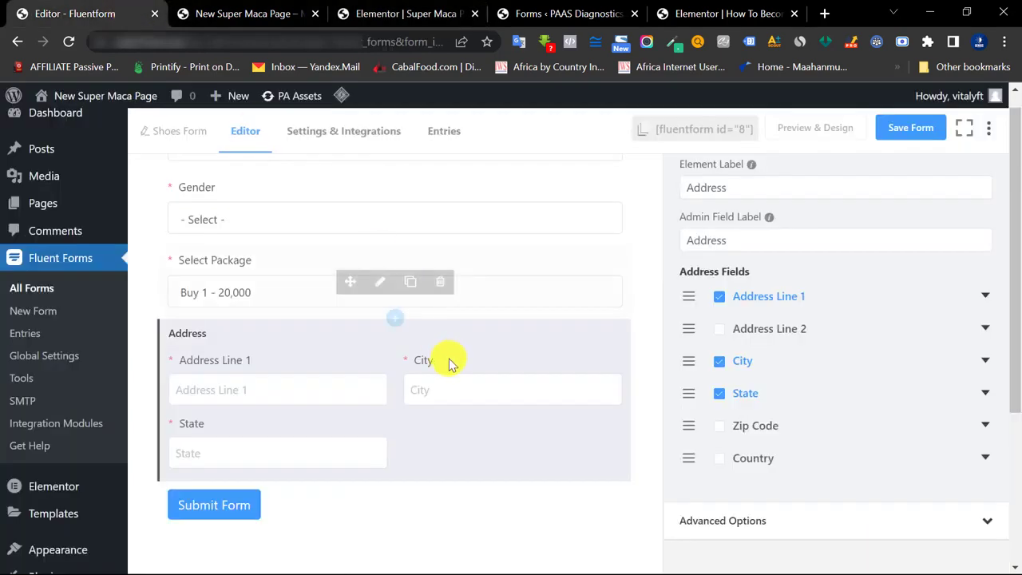
scroll(448, 364, "down", 1)
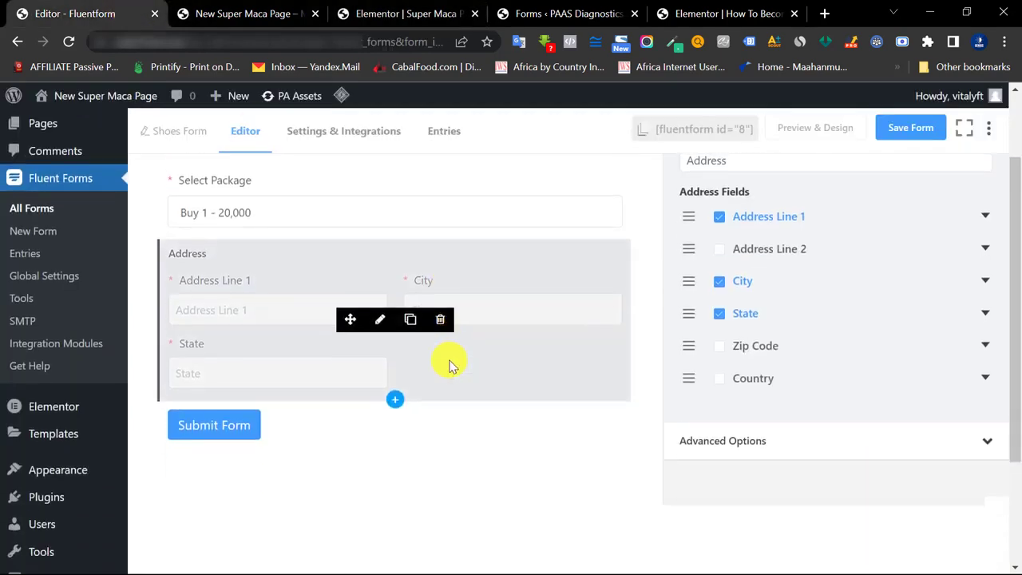
left_click(397, 400)
scroll(484, 404, "down", 2)
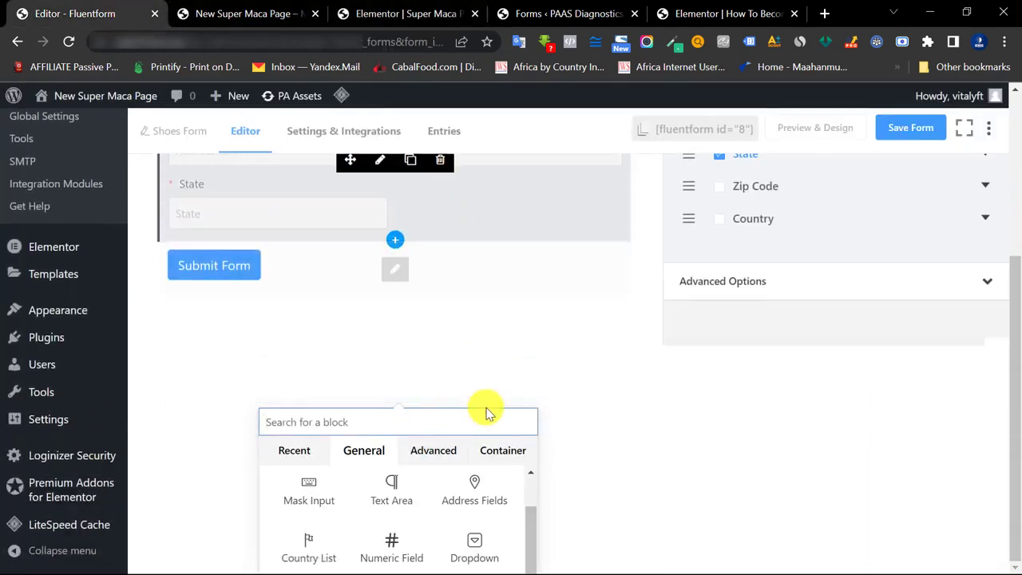
scroll(429, 372, "up", 1)
scroll(468, 495, "down", 1)
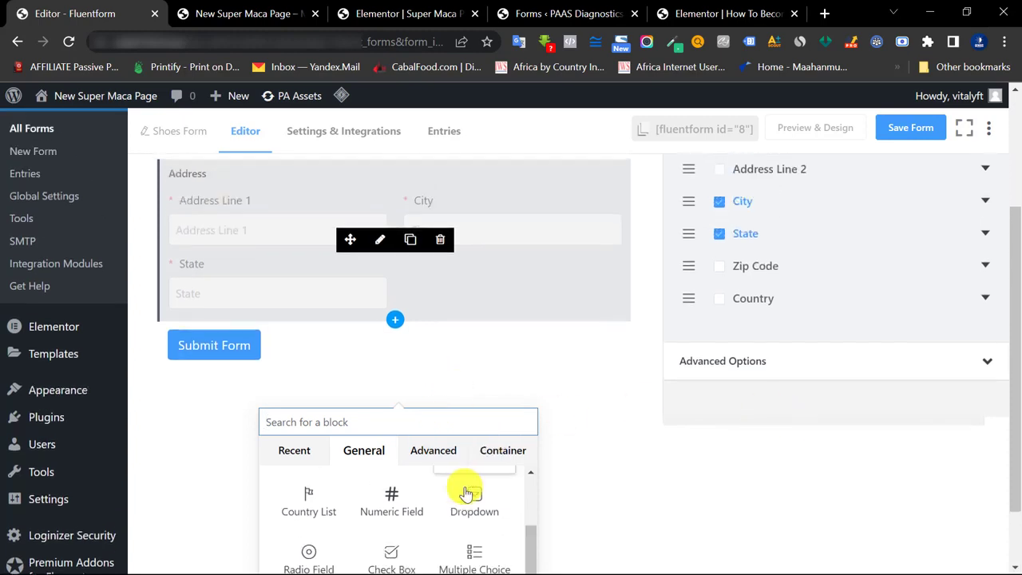
scroll(469, 496, "down", 1)
left_click(391, 531)
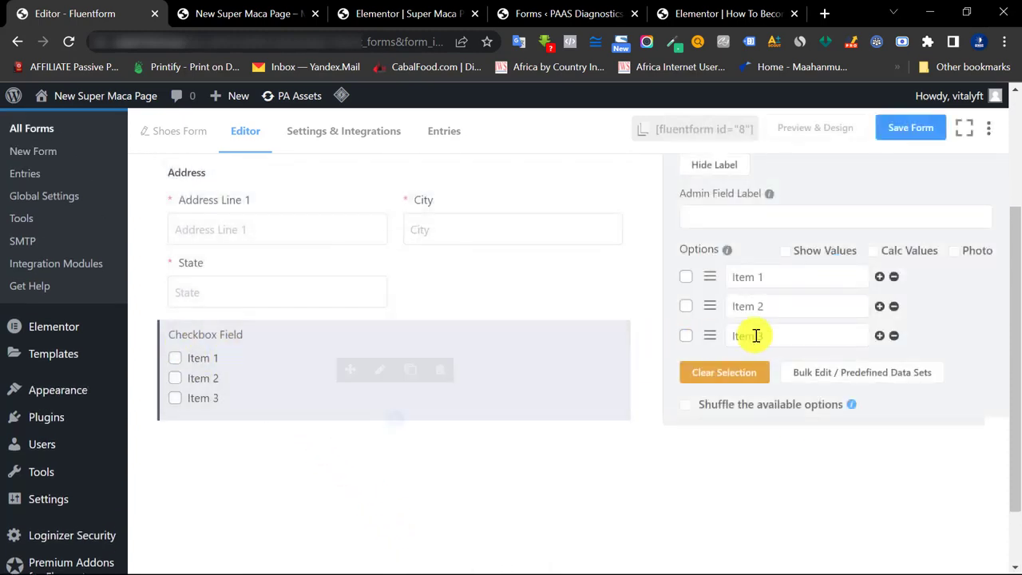
- Set the checkbox field's element label to "Will You be Available for Delivery in 1-3 Days?", leaving its admin field label empty
scroll(759, 293, "up", 1)
key("super+v")
scroll(763, 303, "down", 5)
left_click(771, 302)
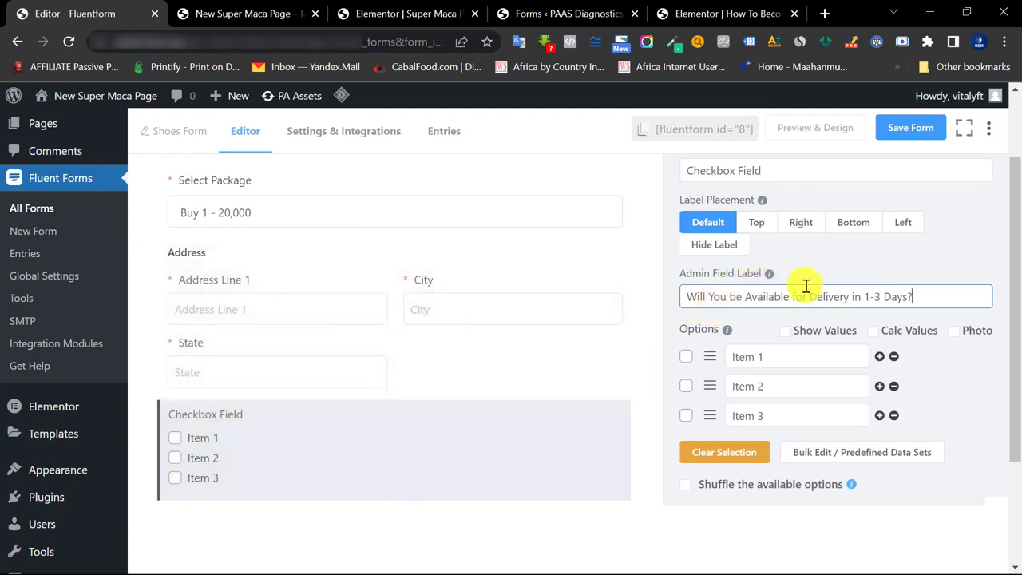
key("ctrl+z")
triple_click(789, 172)
type("Will You be Available for Delivery in 1-3 Days?")
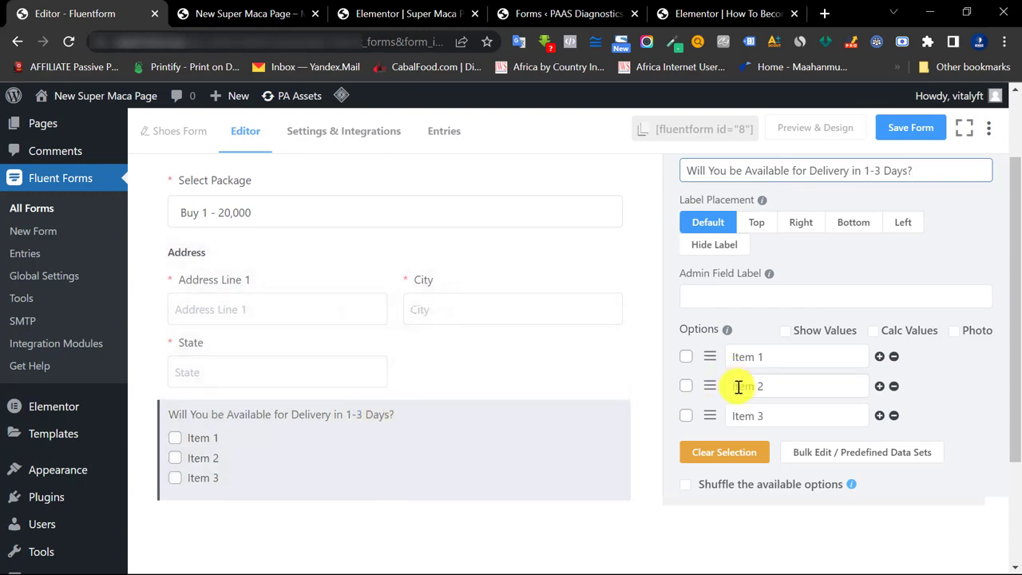
- Make the delivery availability checkbox field required
scroll(735, 399, "down", 1)
scroll(739, 406, "down", 1)
left_click(685, 390)
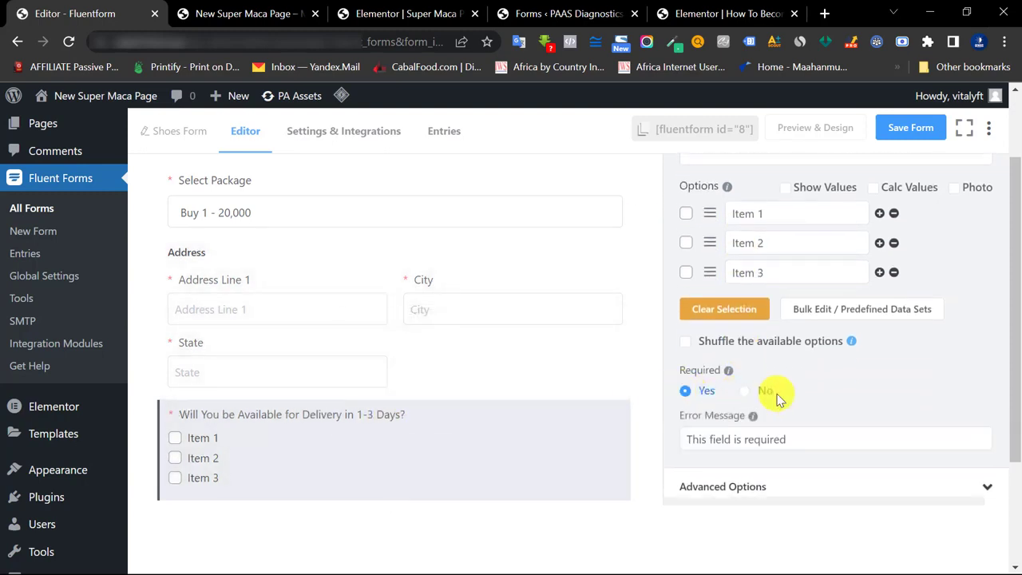
- Remove the third checkbox option and rename the remaining two to "YES!" and "NO!"
scroll(743, 389, "up", 1)
scroll(786, 387, "up", 1)
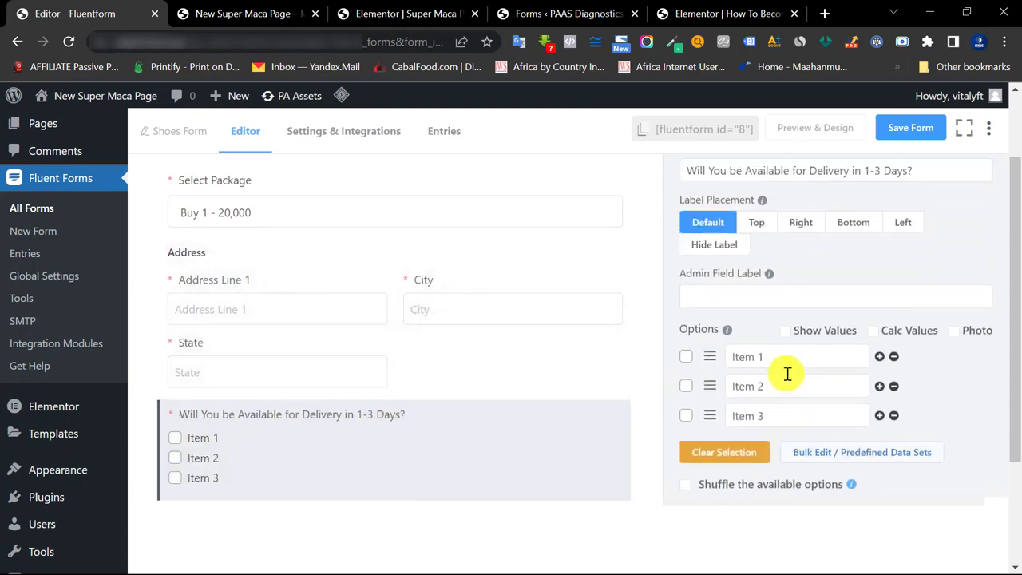
left_click(893, 422)
left_click_drag(809, 360, 722, 364)
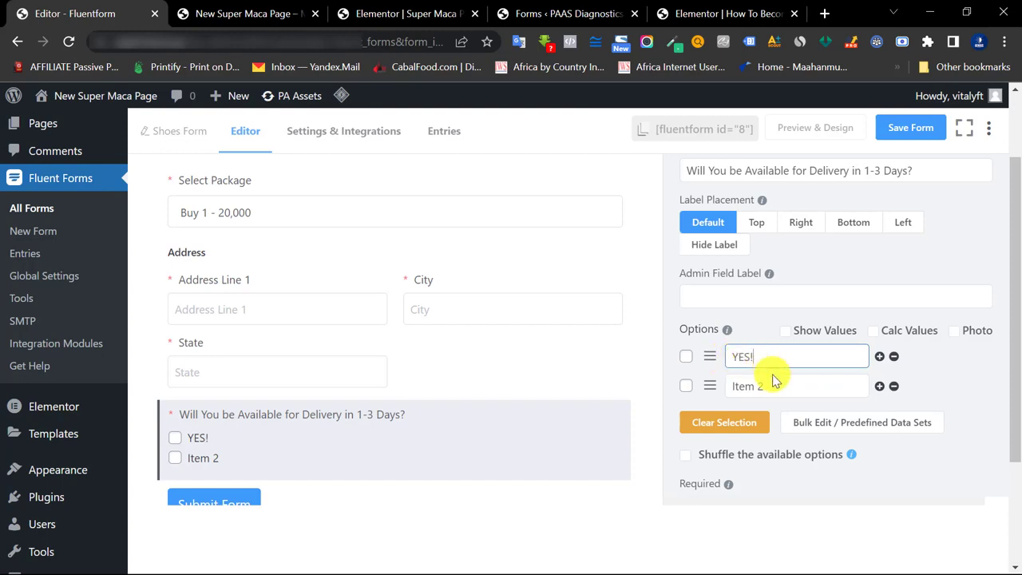
left_click_drag(771, 384, 721, 389)
type("NO!")
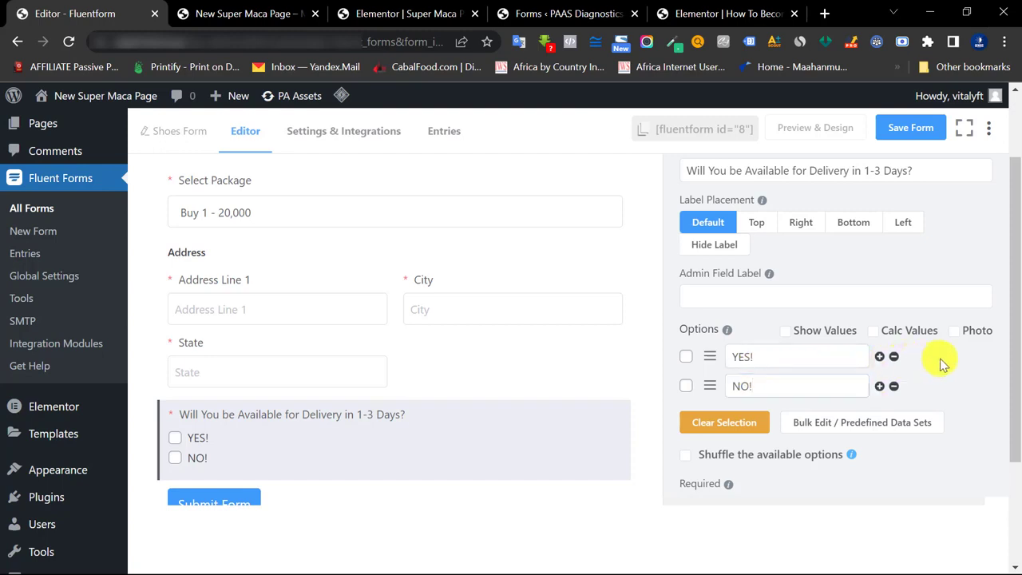
left_click(785, 332)
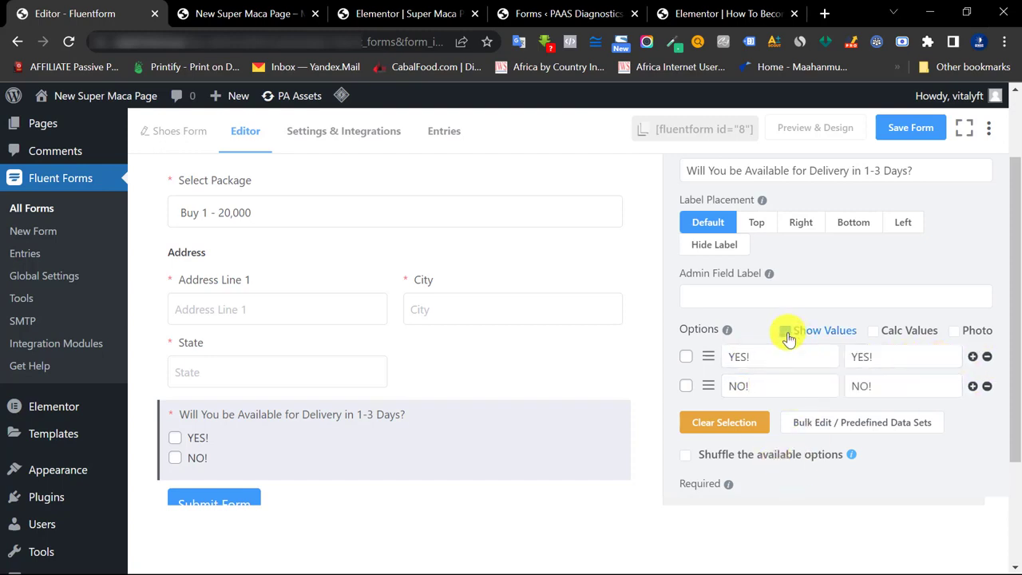
left_click(785, 331)
scroll(782, 342, "up", 2)
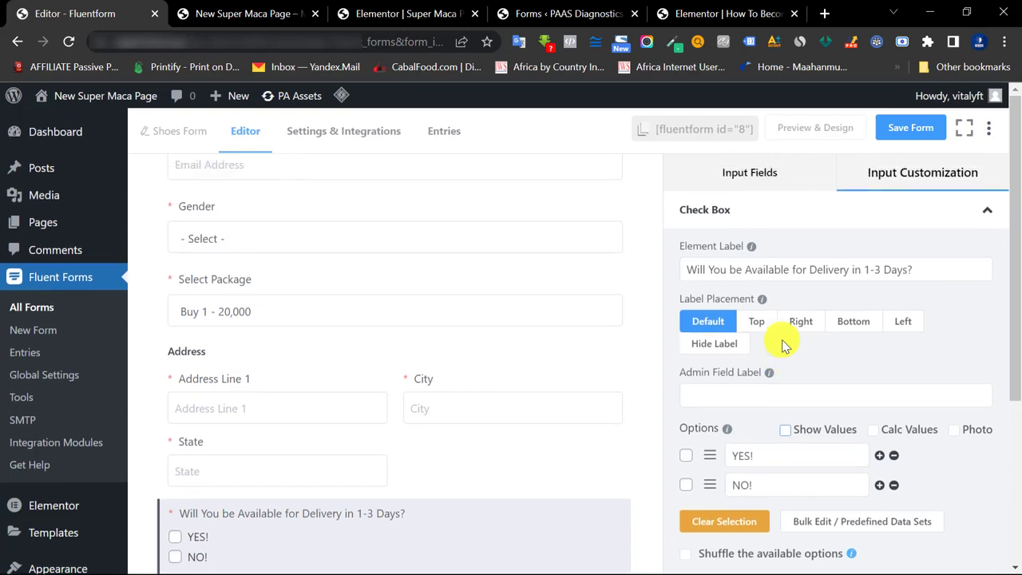
scroll(782, 341, "down", 3)
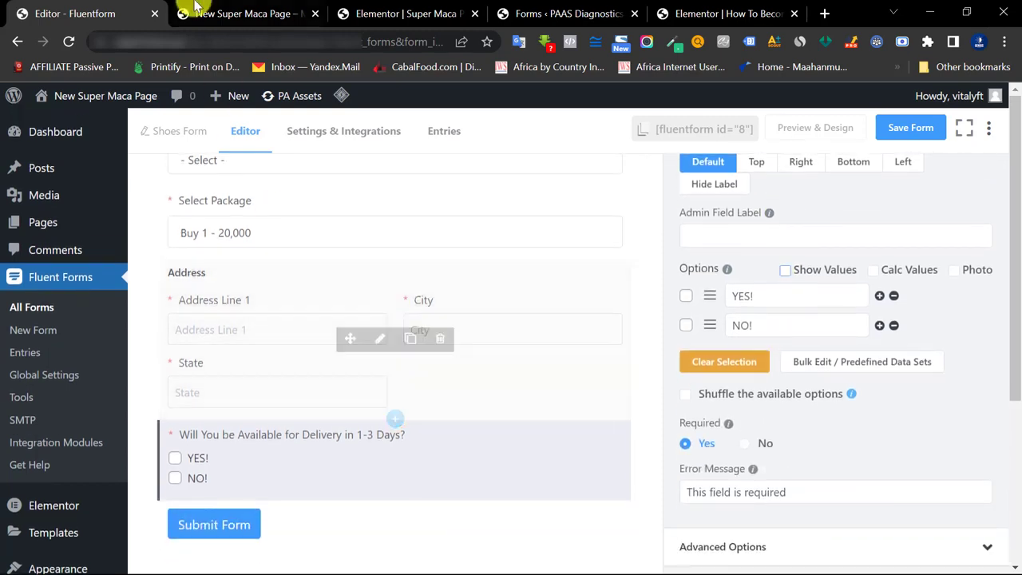
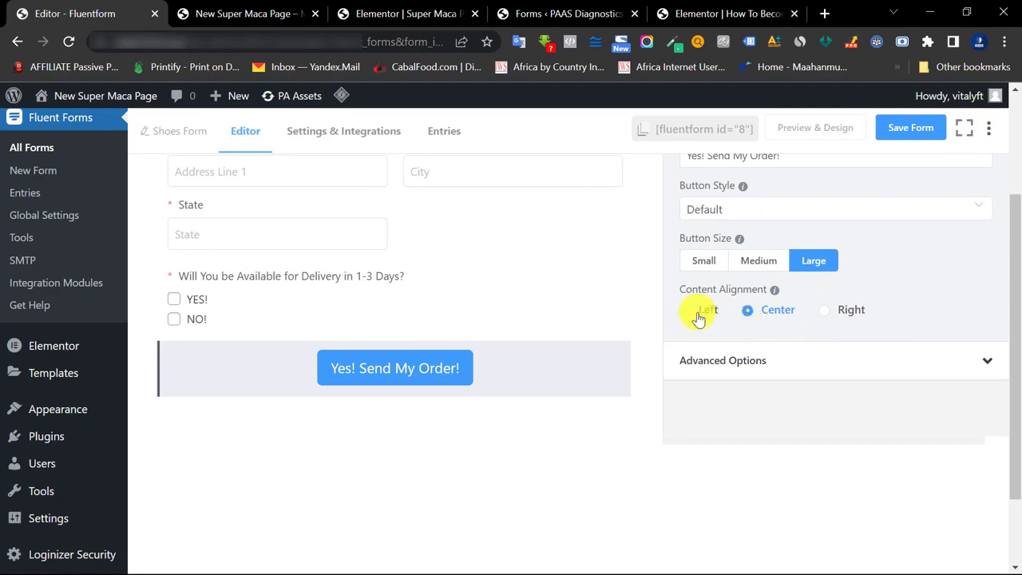
- Align the "Yes! Send My Order!" submit button to the left and review the form's fields from top to bottom
left_click(685, 311)
scroll(468, 326, "up", 4)
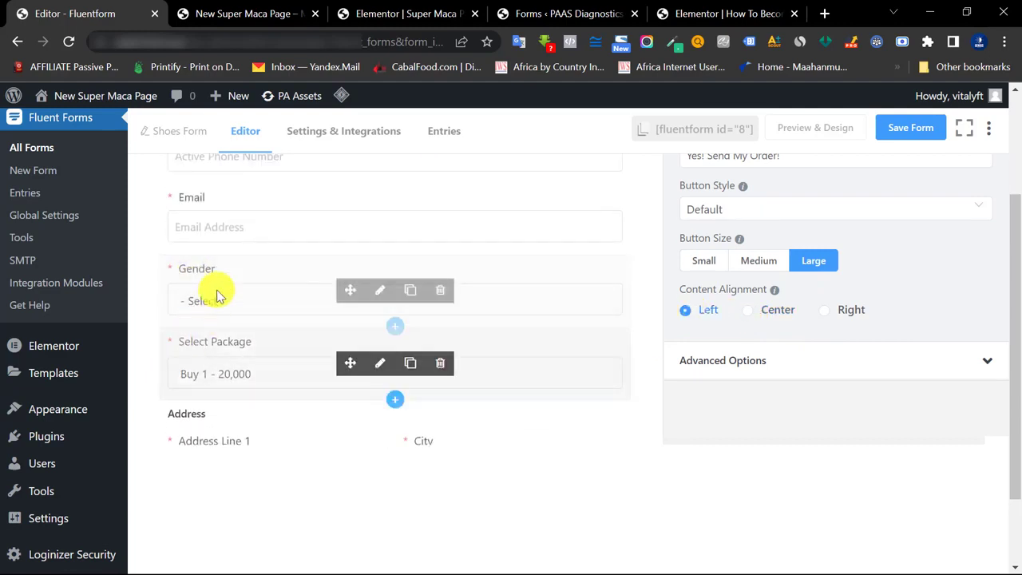
scroll(384, 319, "up", 3)
scroll(383, 320, "down", 5)
scroll(719, 367, "down", 2)
scroll(750, 382, "down", 1)
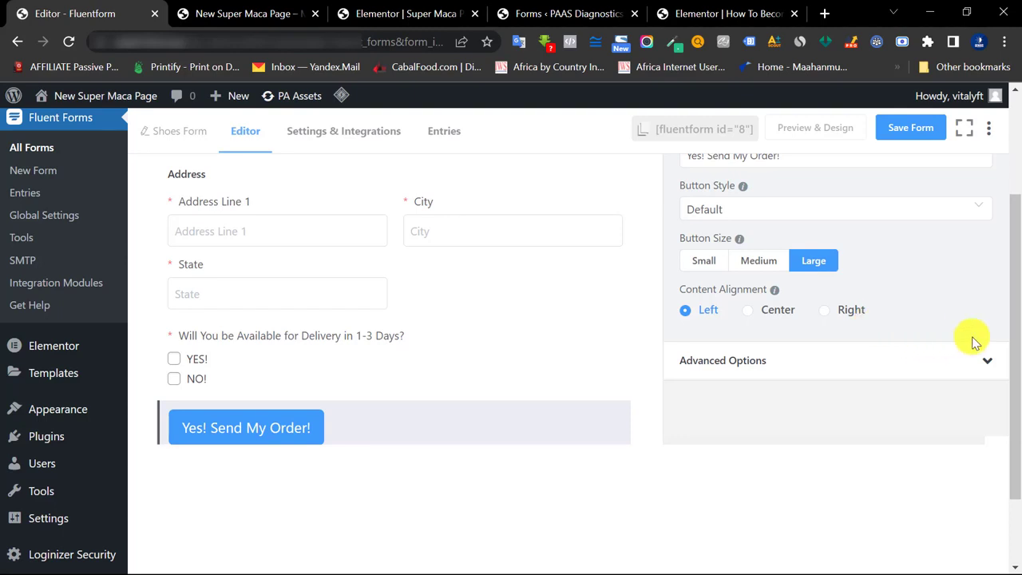
- Look through the submit button's advanced options and collapse them again
left_click(990, 365)
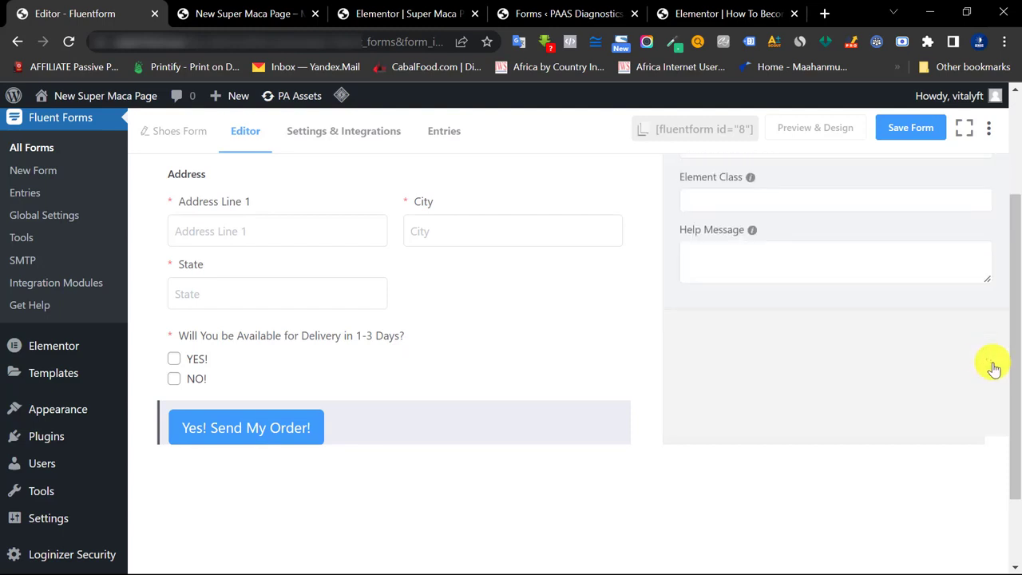
scroll(935, 343, "up", 2)
left_click(984, 246)
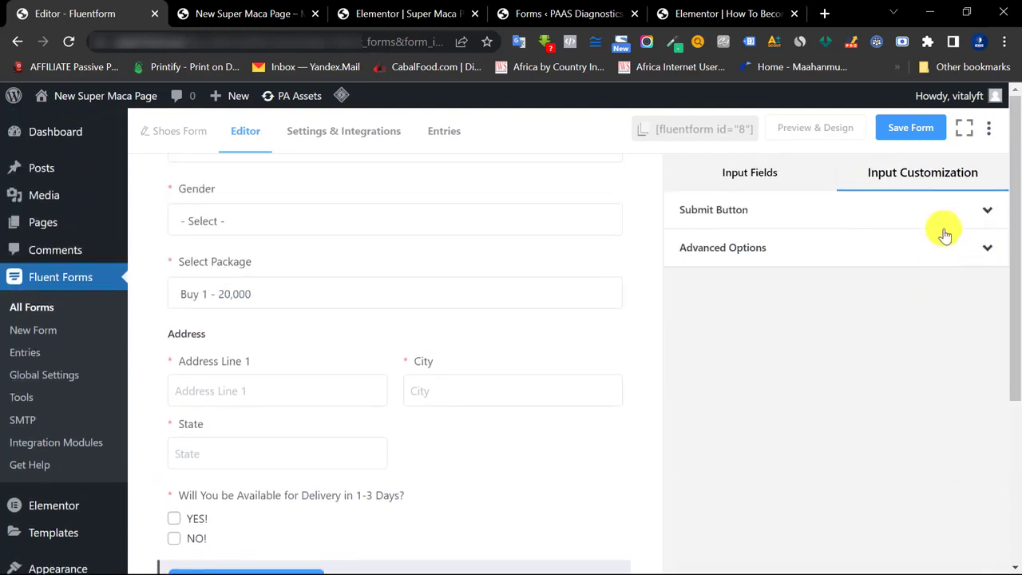
- Set the submit button's style to Green and compare it with the example form's order button
left_click(947, 214)
scroll(823, 359, "down", 2)
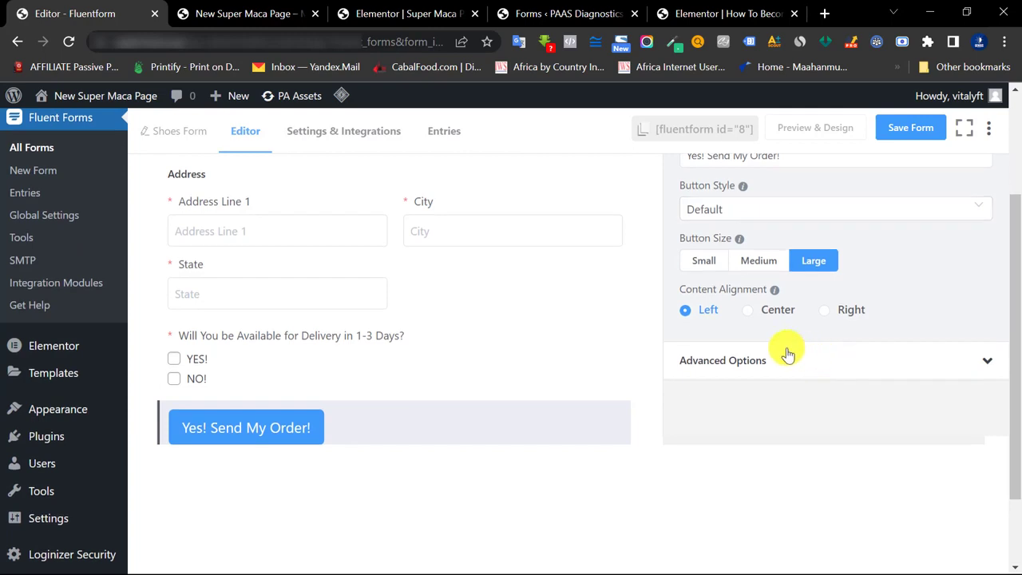
scroll(767, 327, "up", 2)
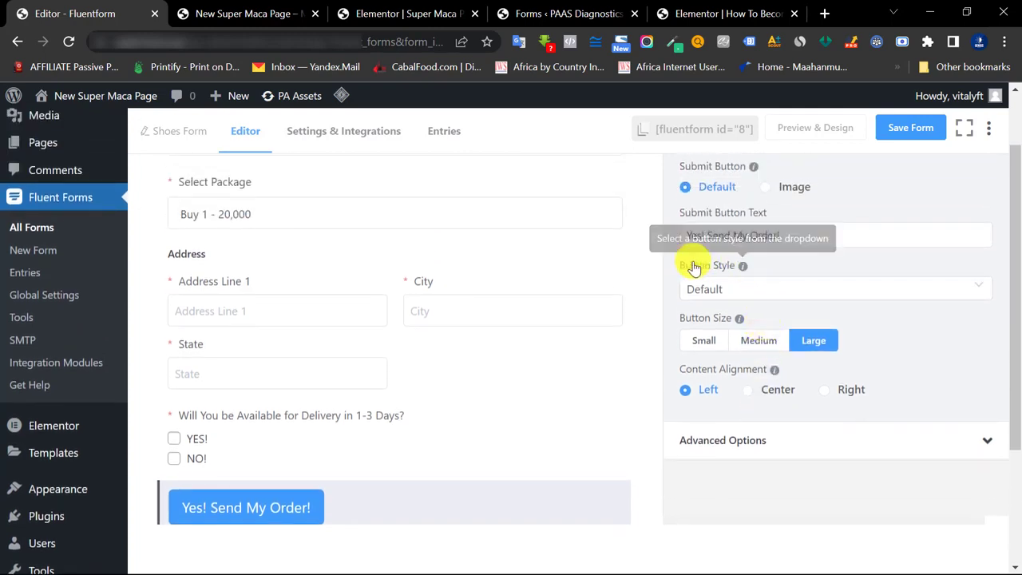
left_click(730, 289)
left_click(719, 424)
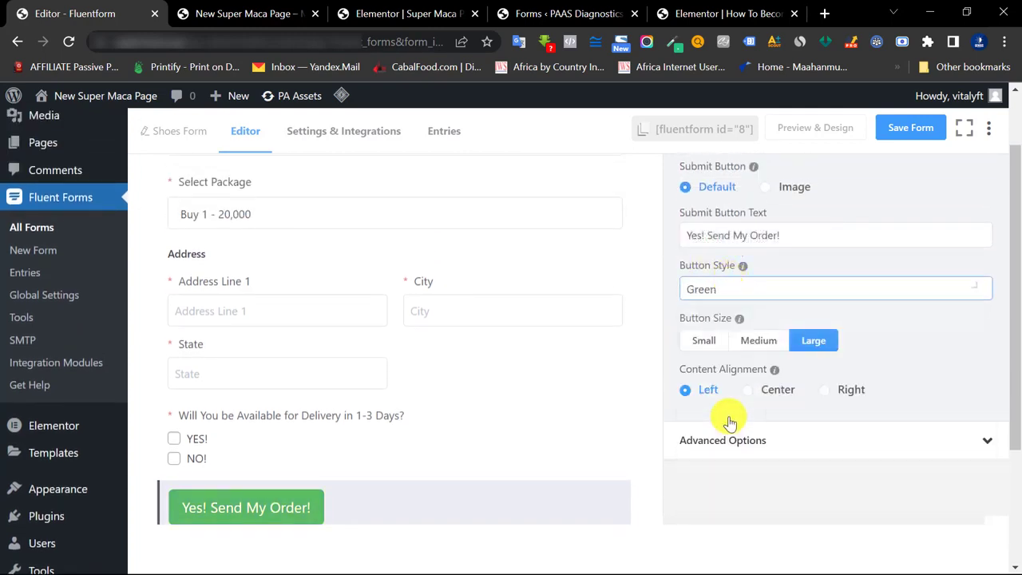
left_click(368, 13)
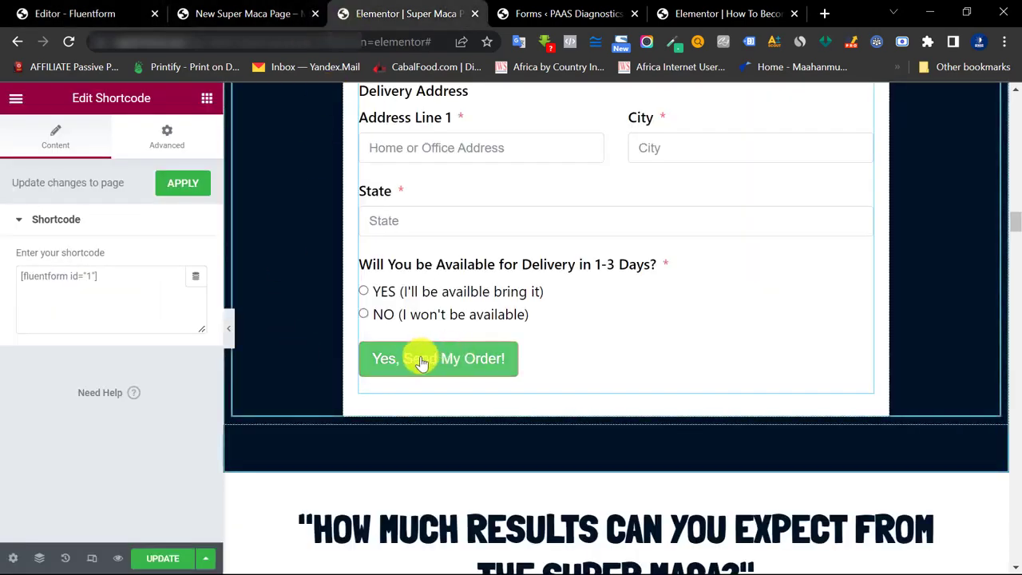
- Return to the form editor and set the submit button's style to Custom after trying Orange
left_click(128, 15)
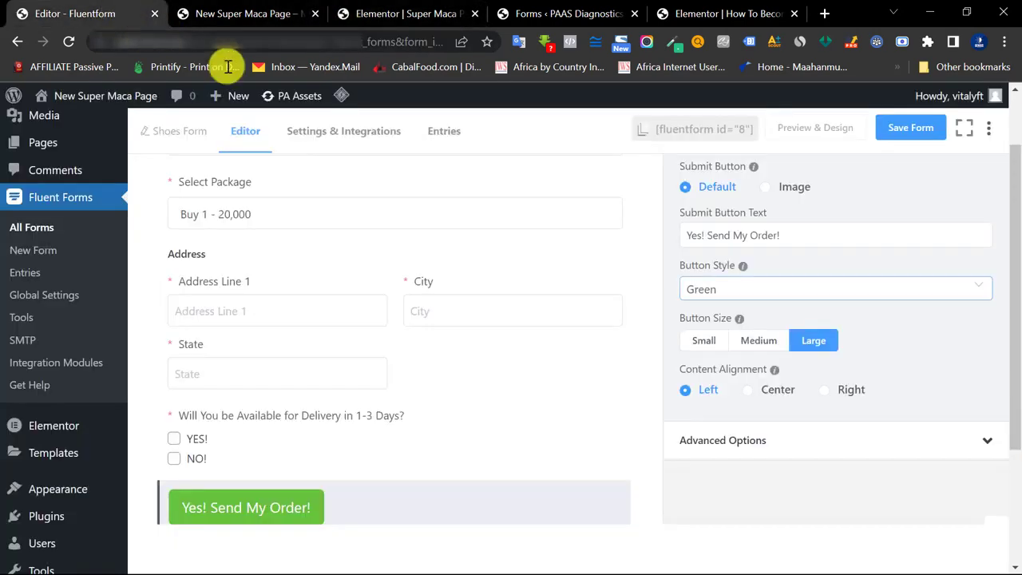
left_click(744, 300)
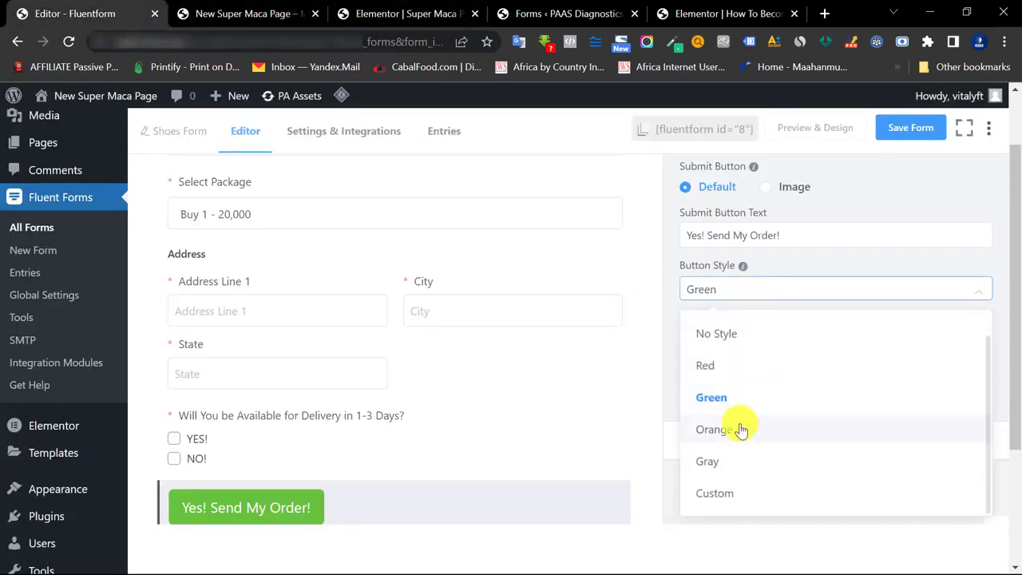
left_click(742, 429)
left_click(725, 292)
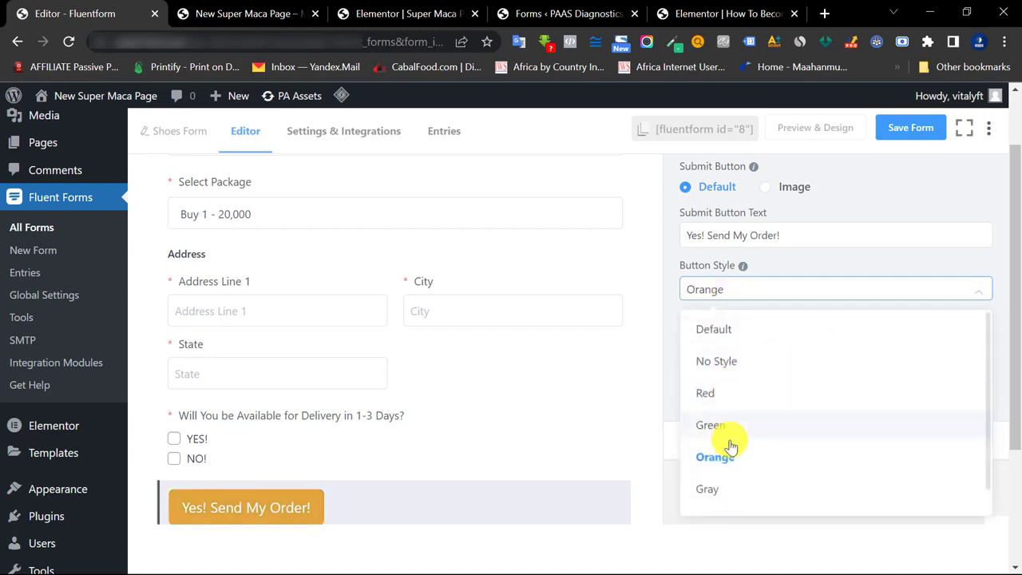
scroll(728, 447, "down", 1)
left_click(722, 491)
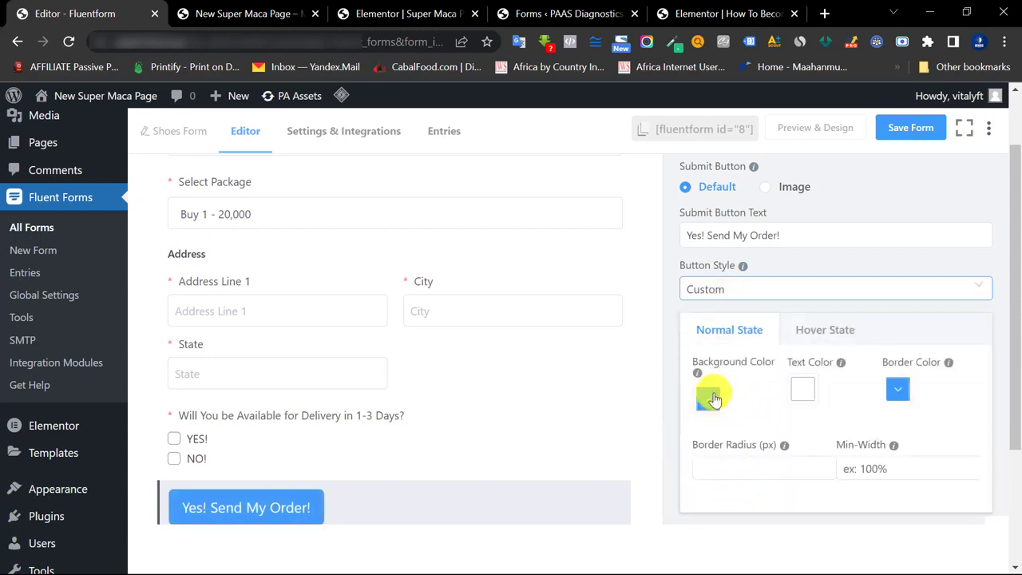
- Set the submit button's normal-state background color to green, rgba(20, 156, 2, 1), view its hover-state colors and save the form
left_click(708, 396)
left_click_drag(771, 274, 812, 241)
left_click(827, 230)
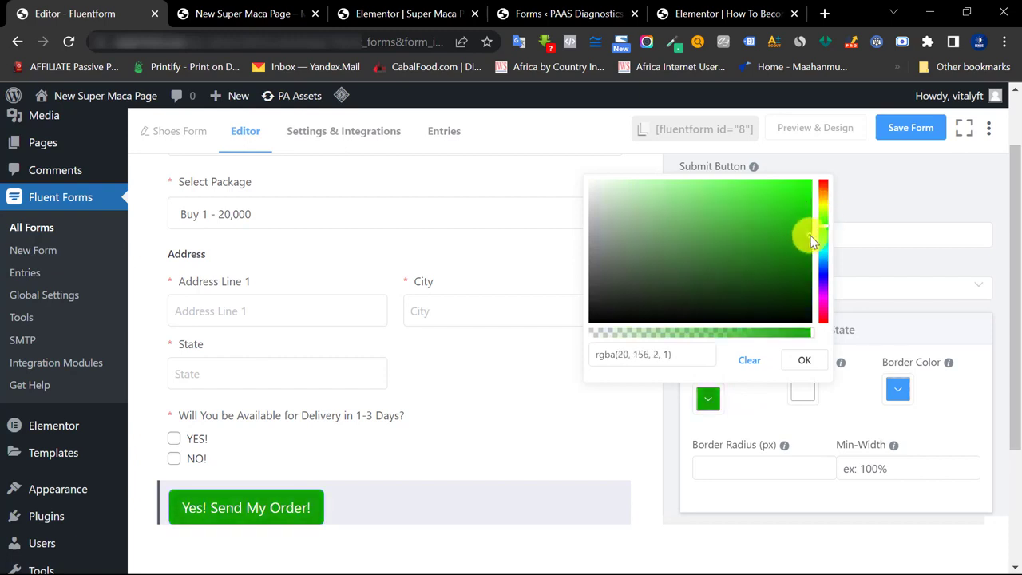
left_click(883, 313)
left_click(811, 327)
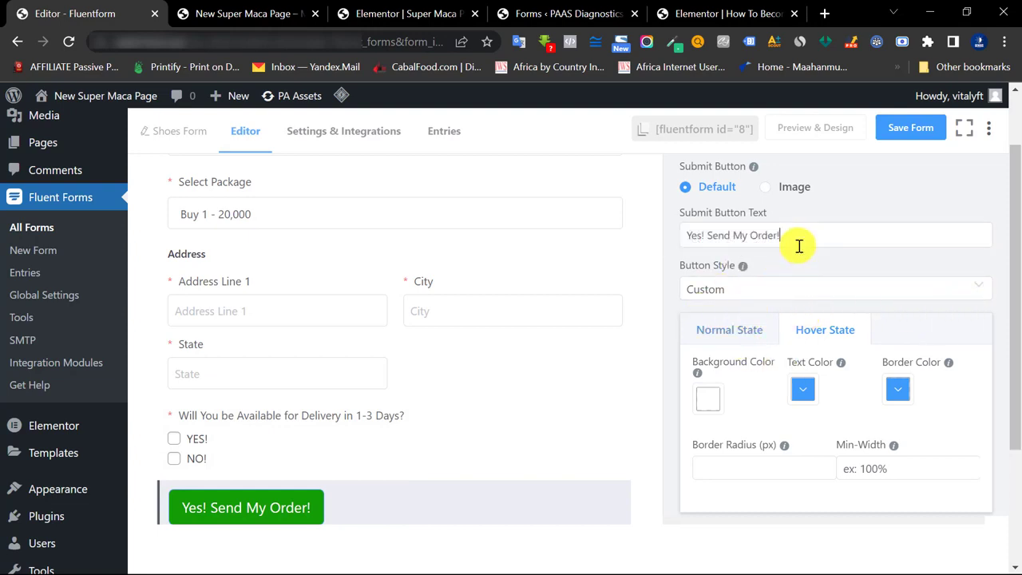
left_click(918, 128)
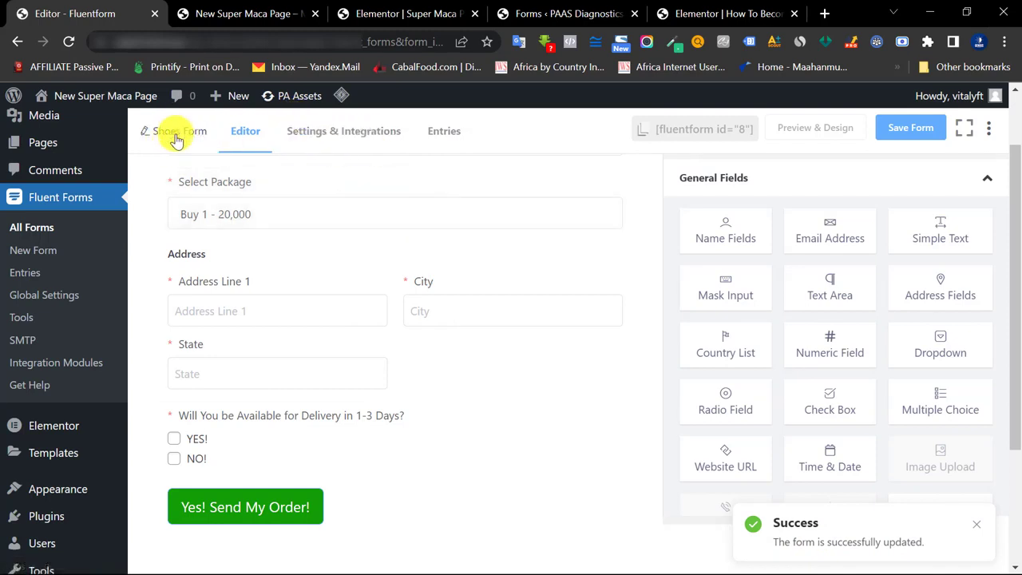
- Review the form's fields, and open its settings to examine the same-page confirmation message
scroll(244, 208, "up", 1)
scroll(243, 208, "up", 3)
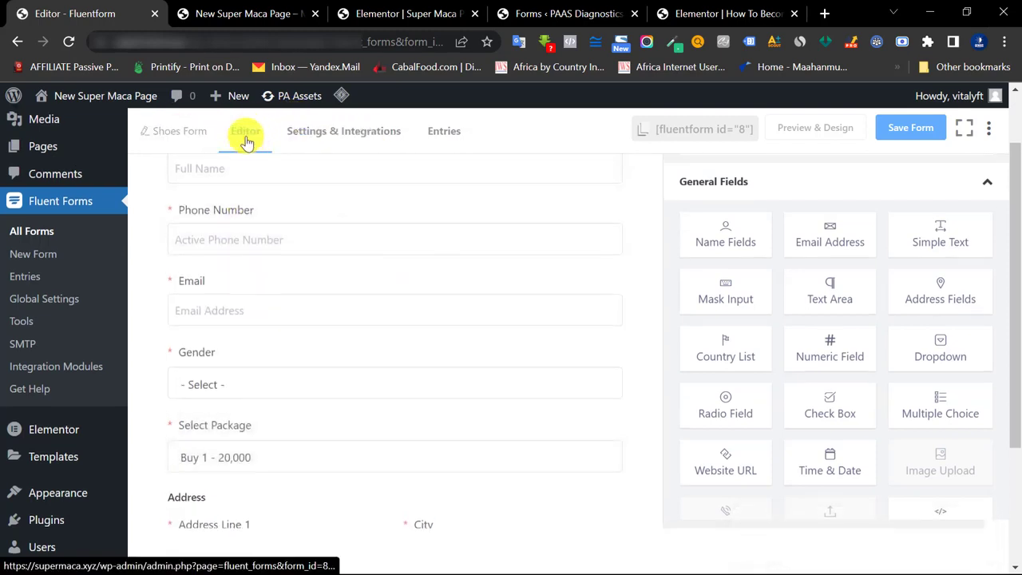
scroll(245, 130, "up", 1)
scroll(269, 285, "down", 2)
scroll(214, 359, "down", 2)
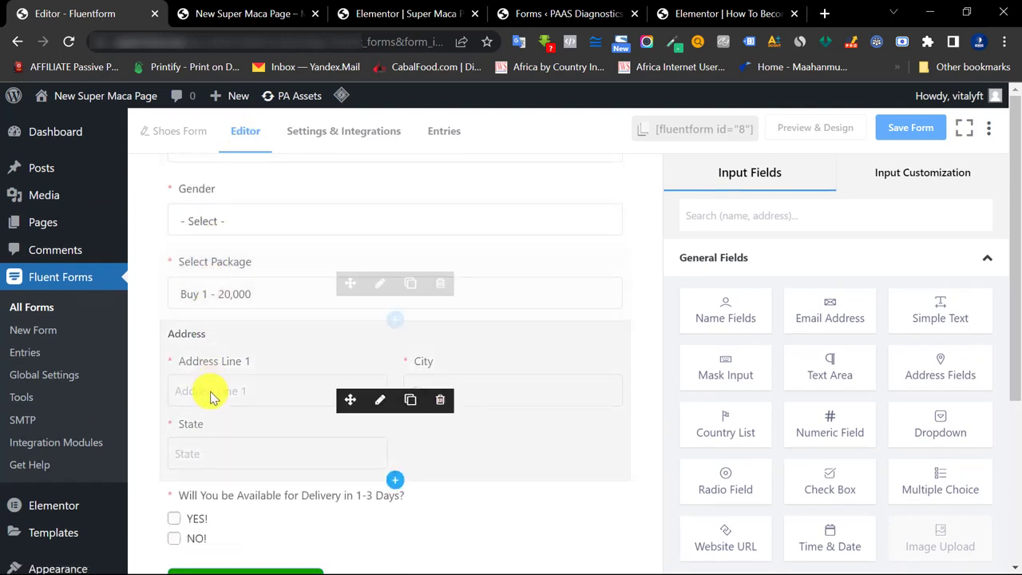
left_click(311, 138)
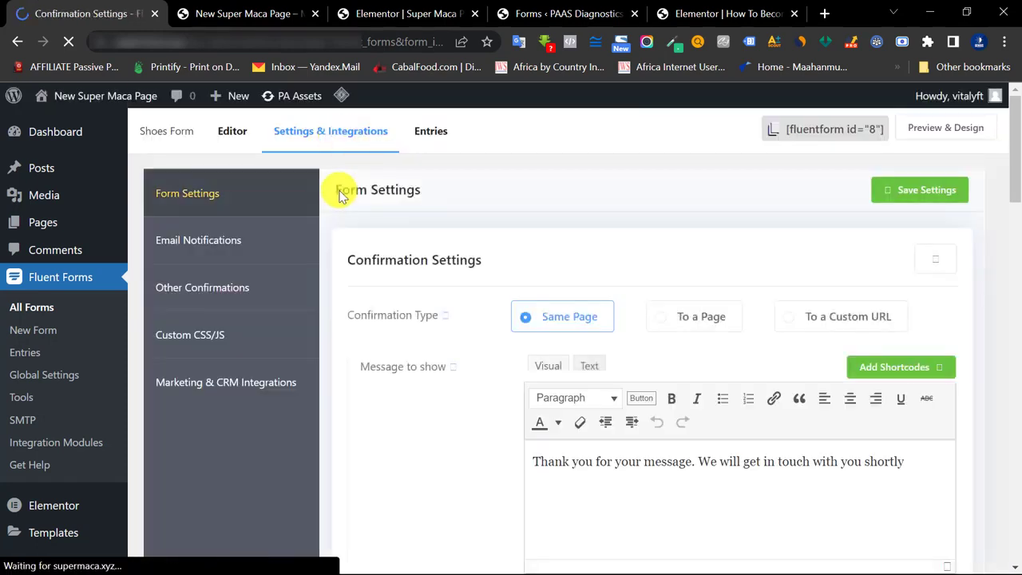
scroll(583, 269, "down", 2)
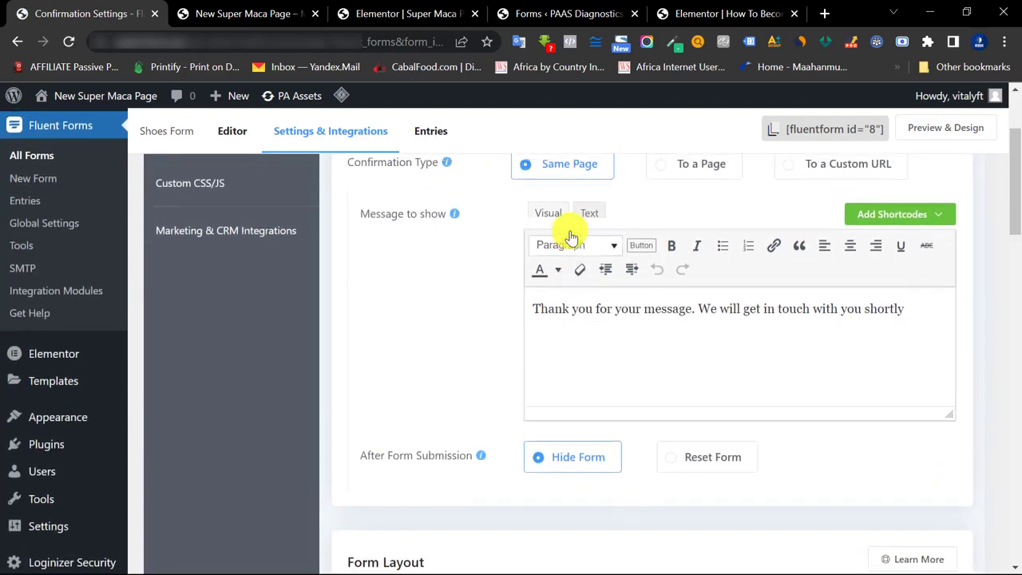
scroll(620, 234, "up", 1)
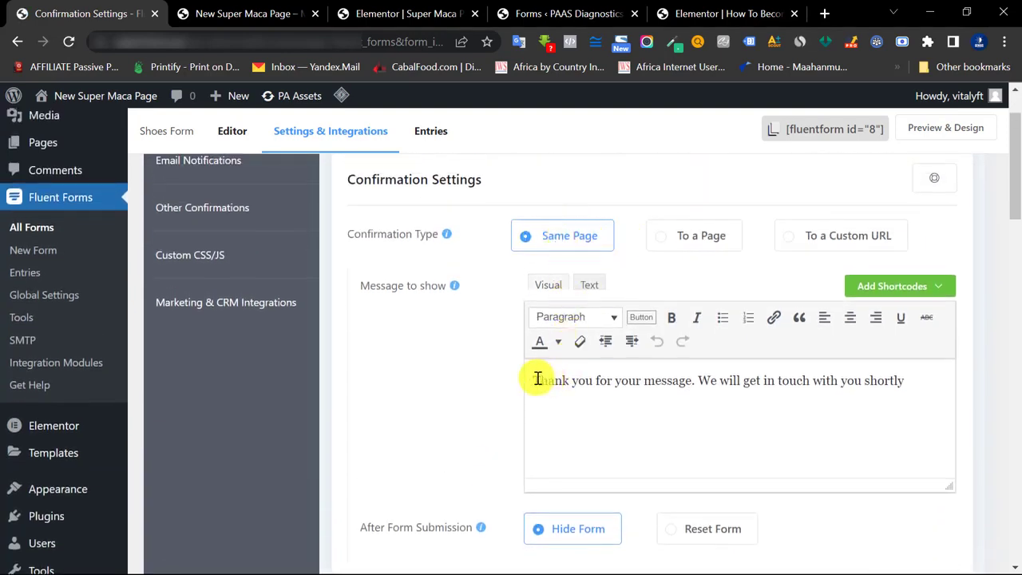
left_click_drag(537, 380, 678, 375)
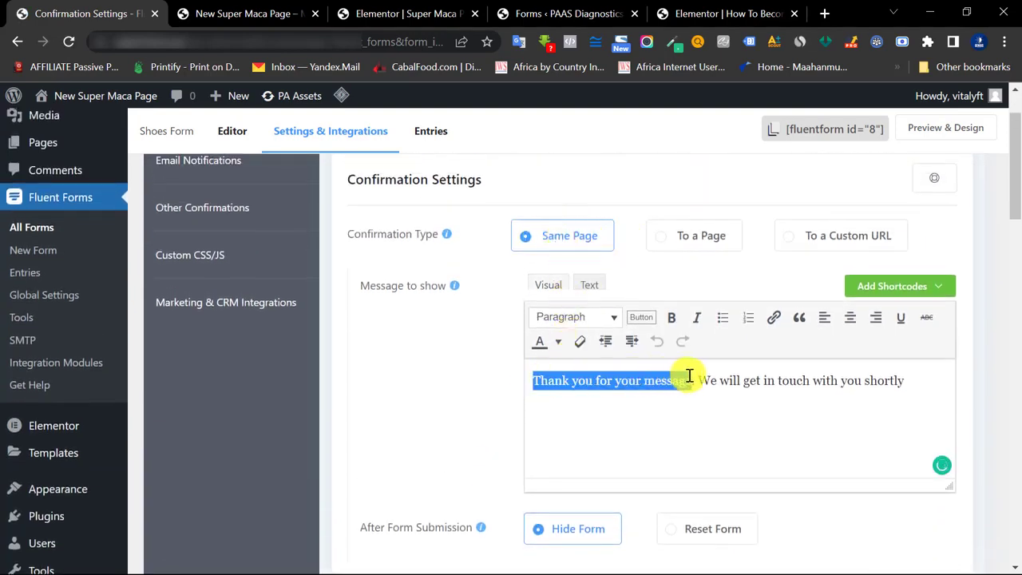
left_click(912, 383)
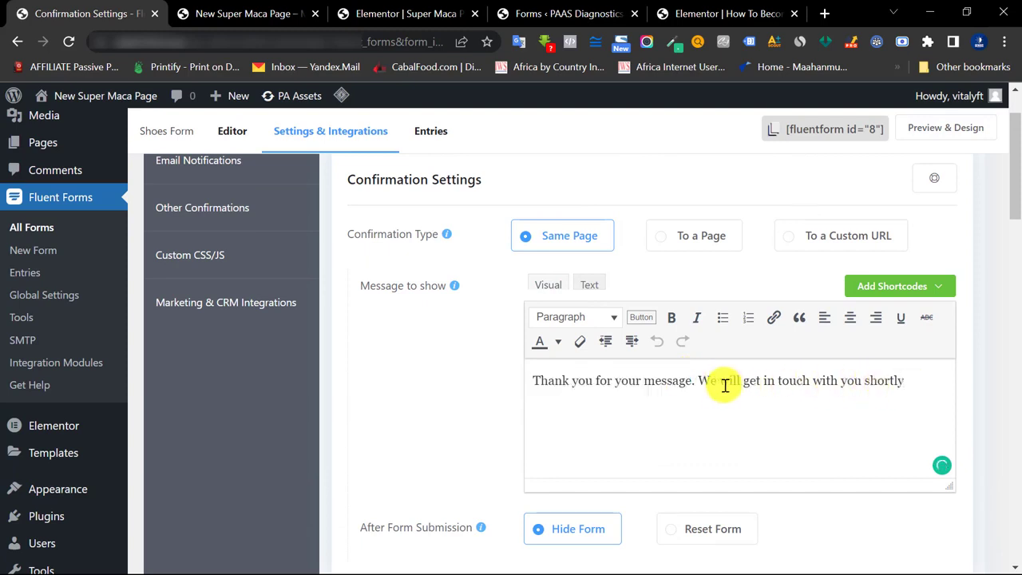
- Try the To a Page confirmation type and look at the pages available for redirection
left_click(684, 237)
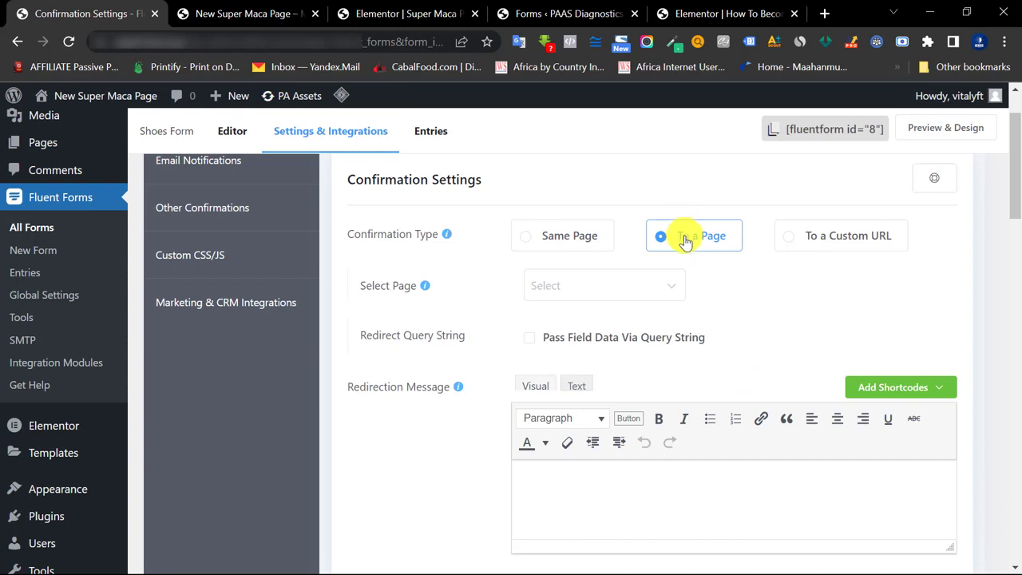
left_click(600, 286)
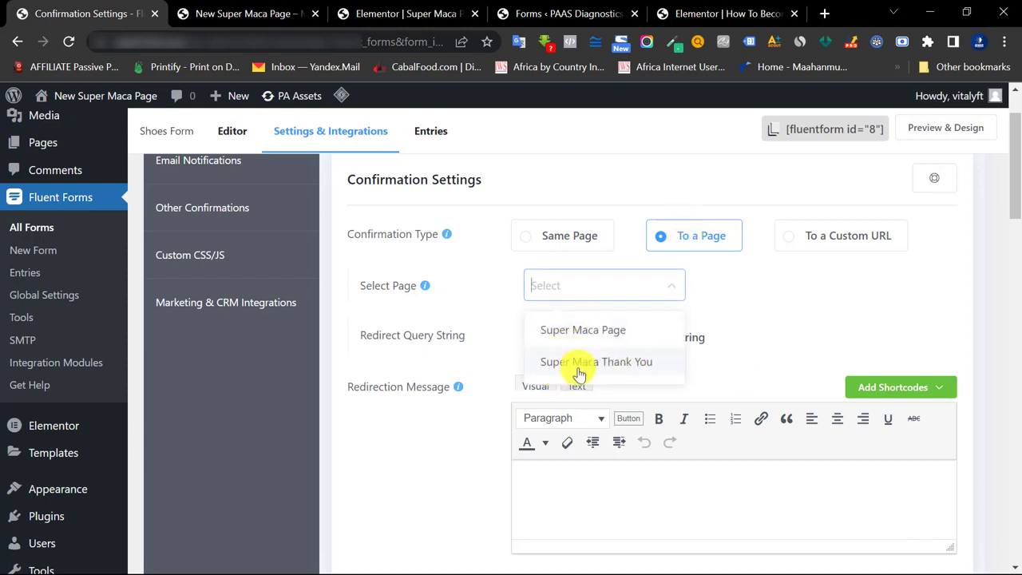
left_click(739, 293)
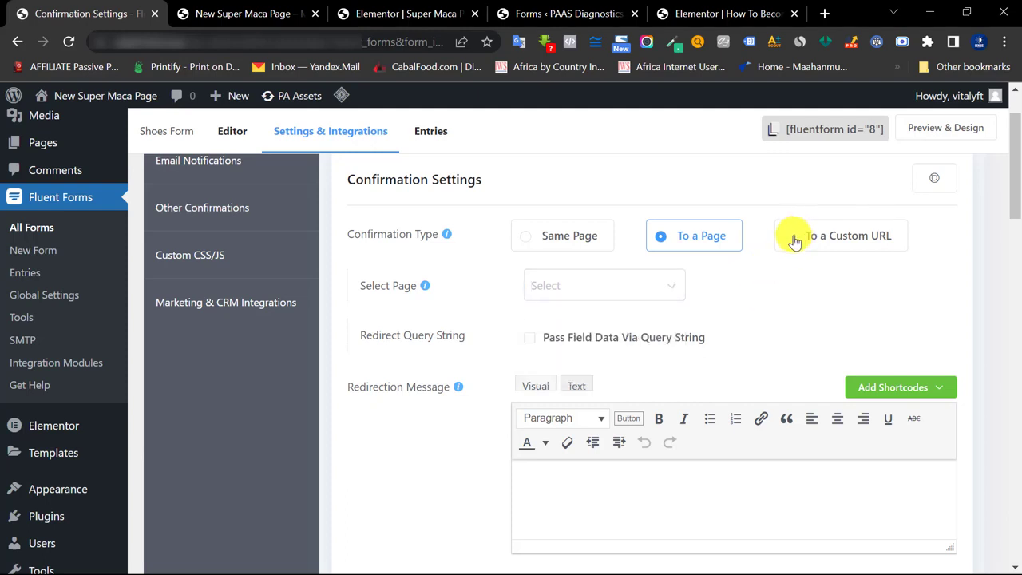
left_click(794, 238)
left_click(697, 282)
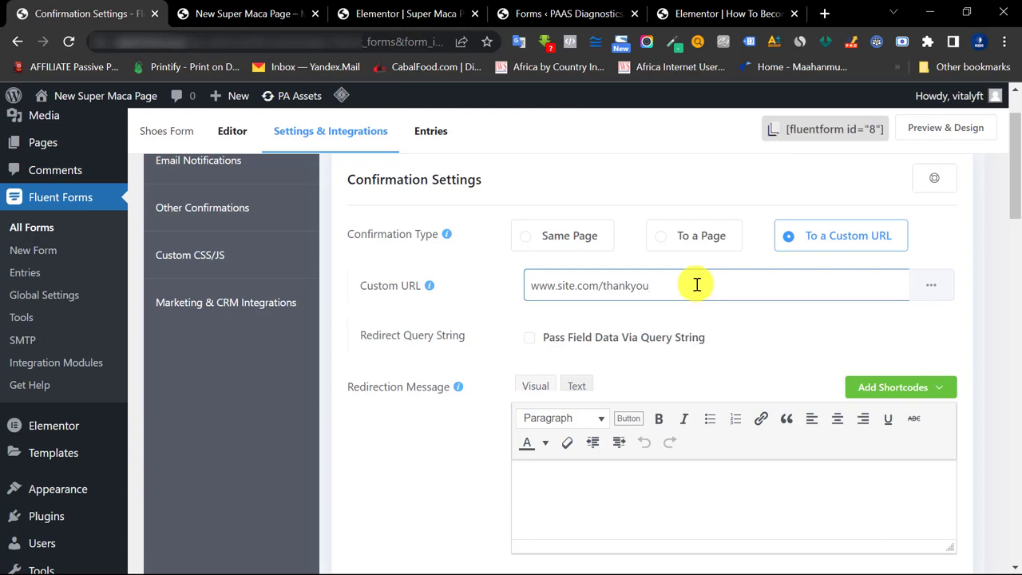
left_click_drag(678, 283, 537, 285)
scroll(653, 292, "up", 1)
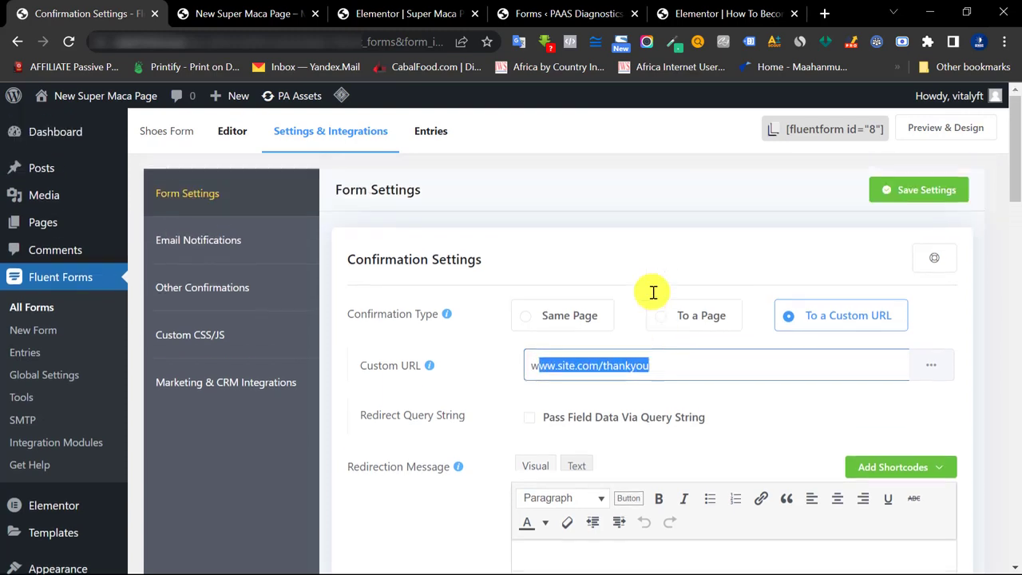
left_click(928, 188)
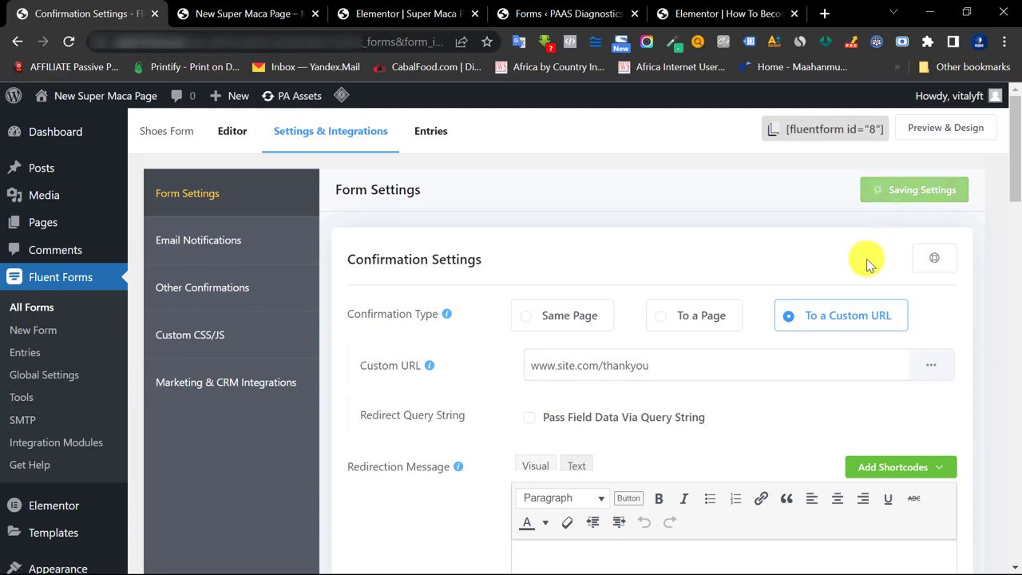
- Examine the form layout options and the scheduling and restriction settings
scroll(770, 309, "down", 2)
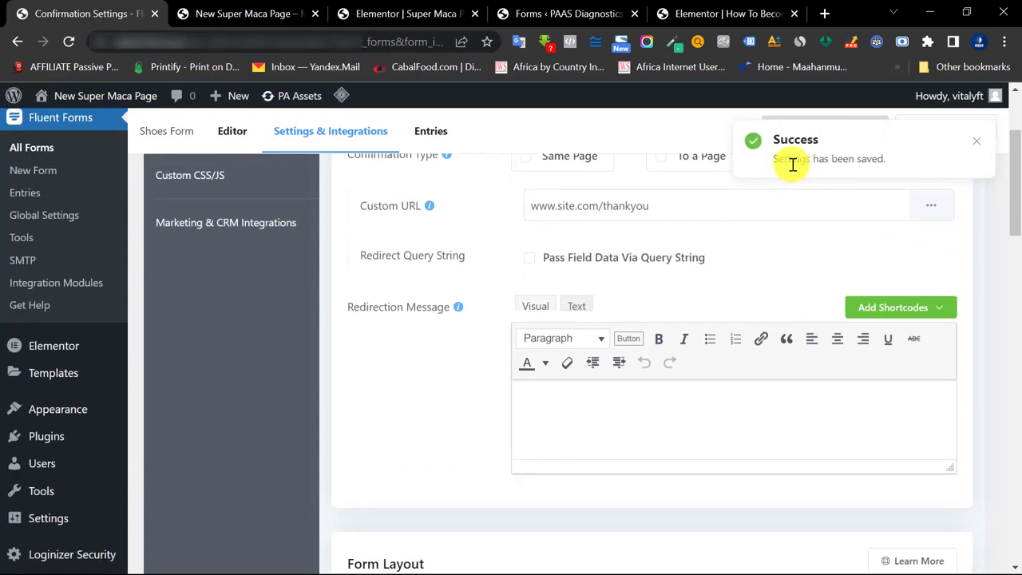
scroll(768, 333, "up", 2)
scroll(735, 327, "down", 6)
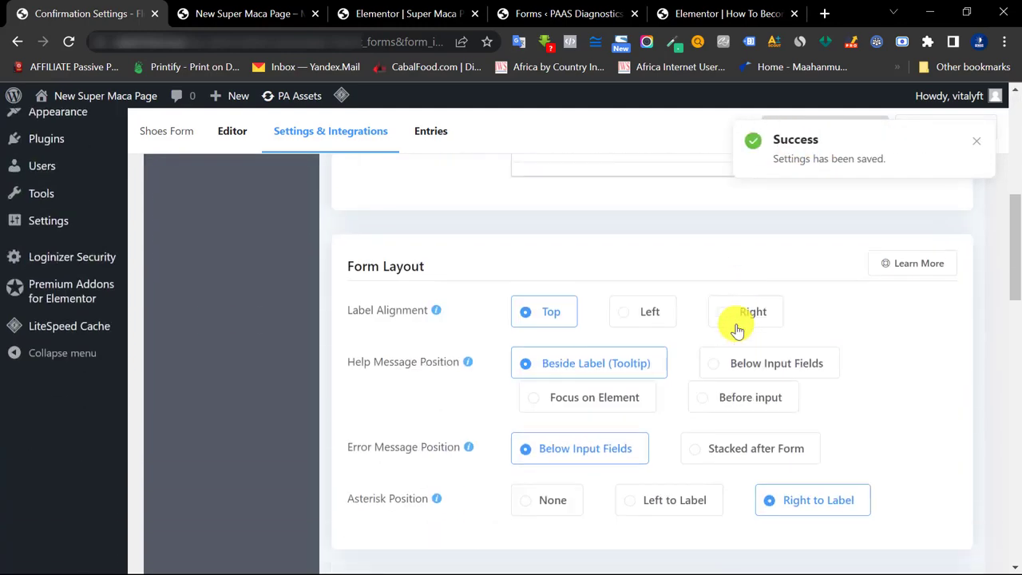
scroll(437, 263, "up", 1)
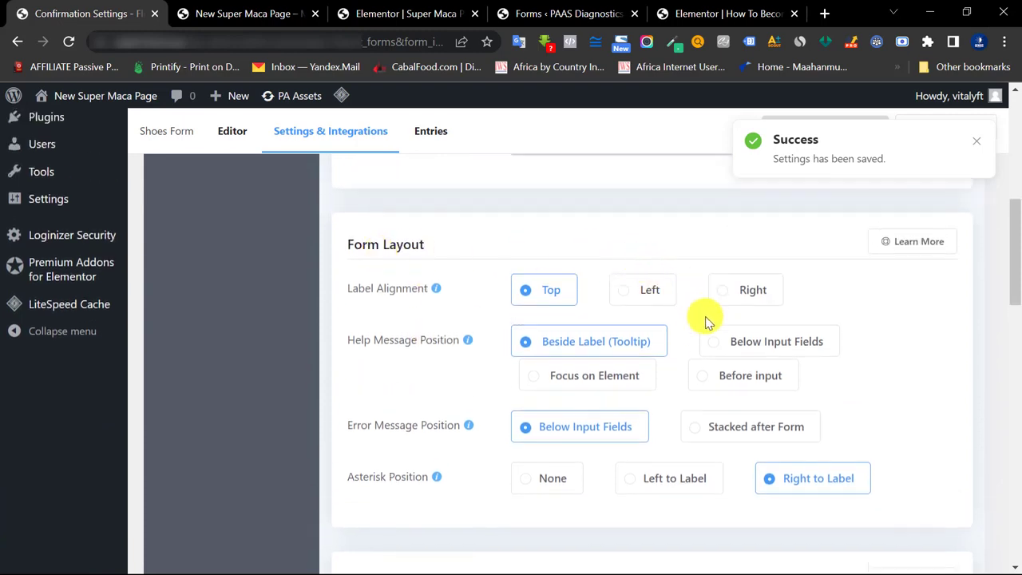
scroll(704, 341, "down", 4)
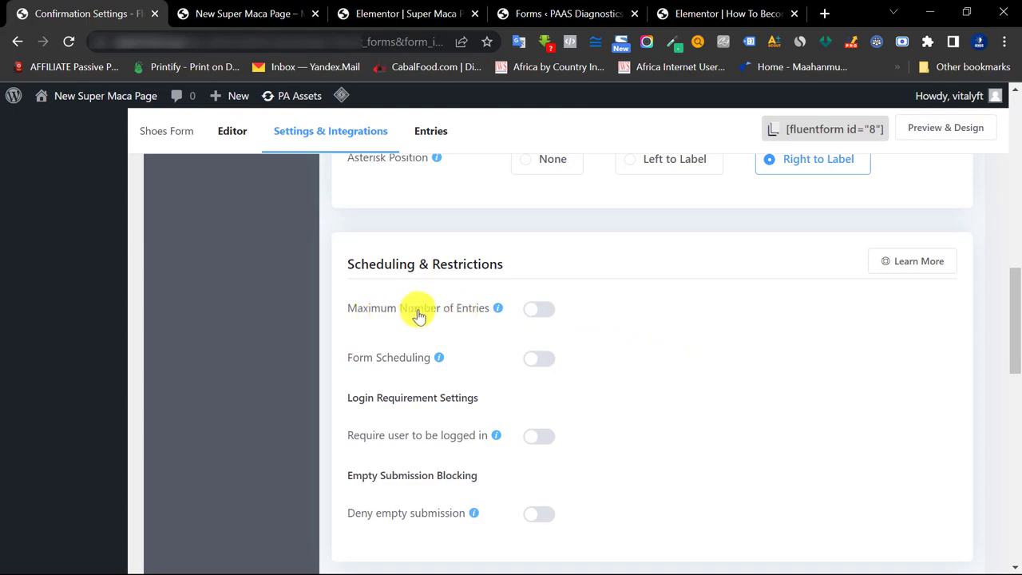
- Try limiting the maximum number of entries to 1 Per User (IP Address Based), and turn the limit off again
mouse_move(465, 317)
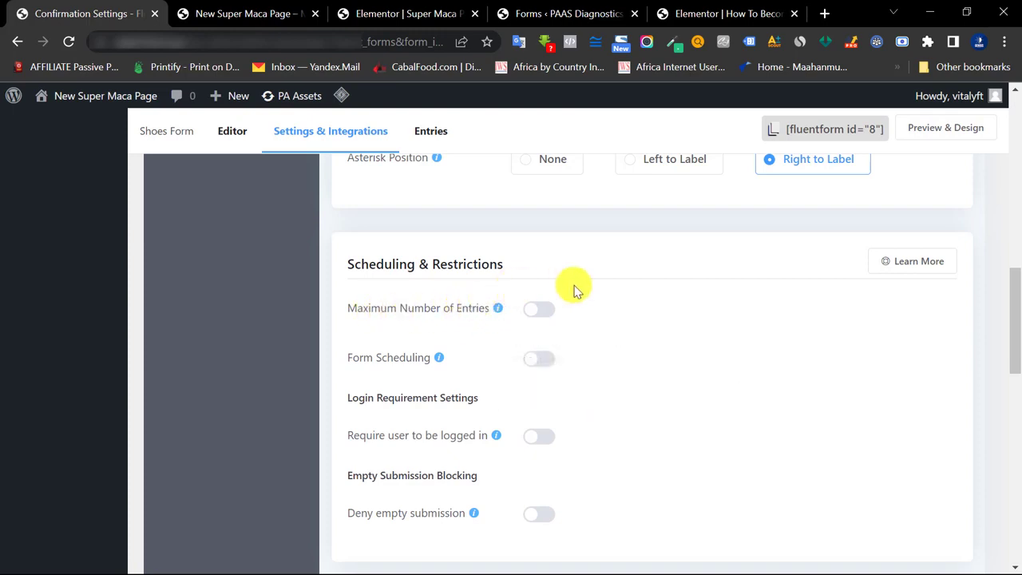
left_click(542, 311)
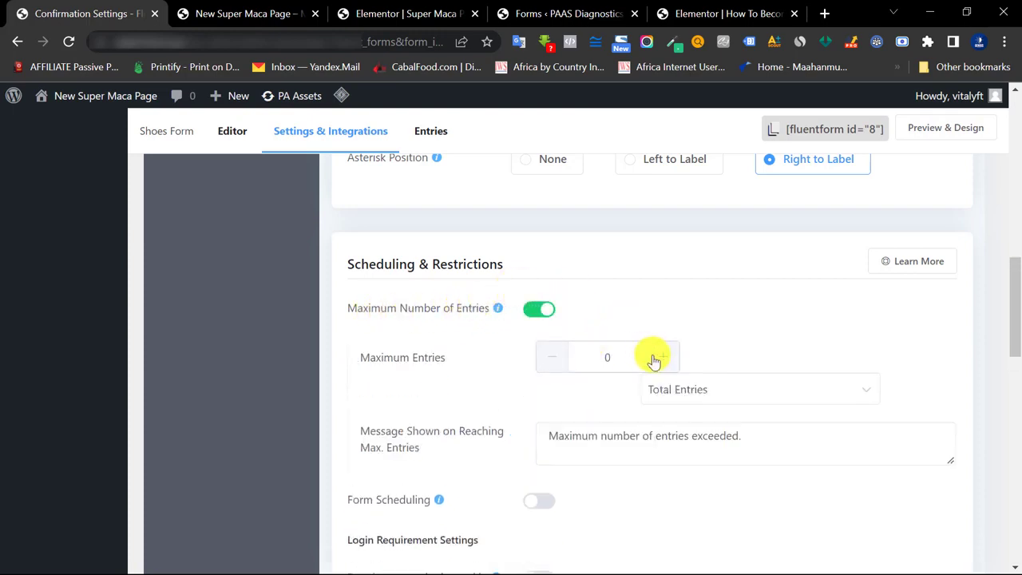
left_click(664, 359)
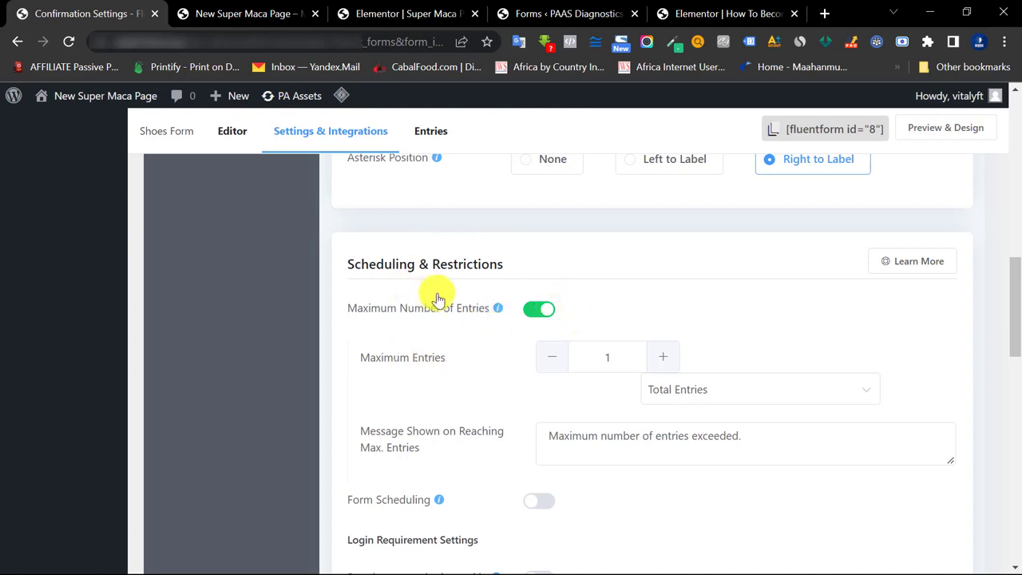
left_click(726, 391)
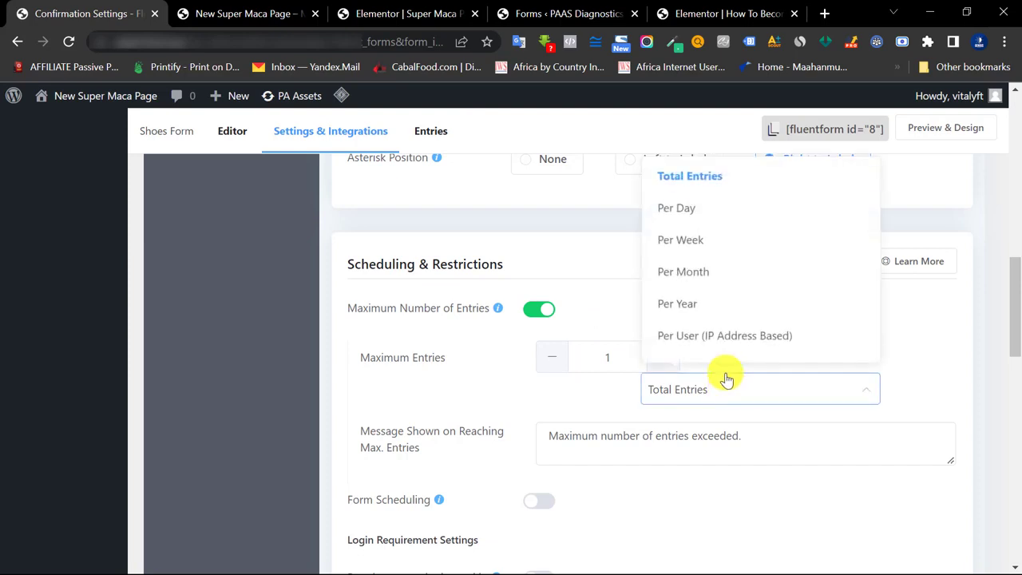
left_click(743, 334)
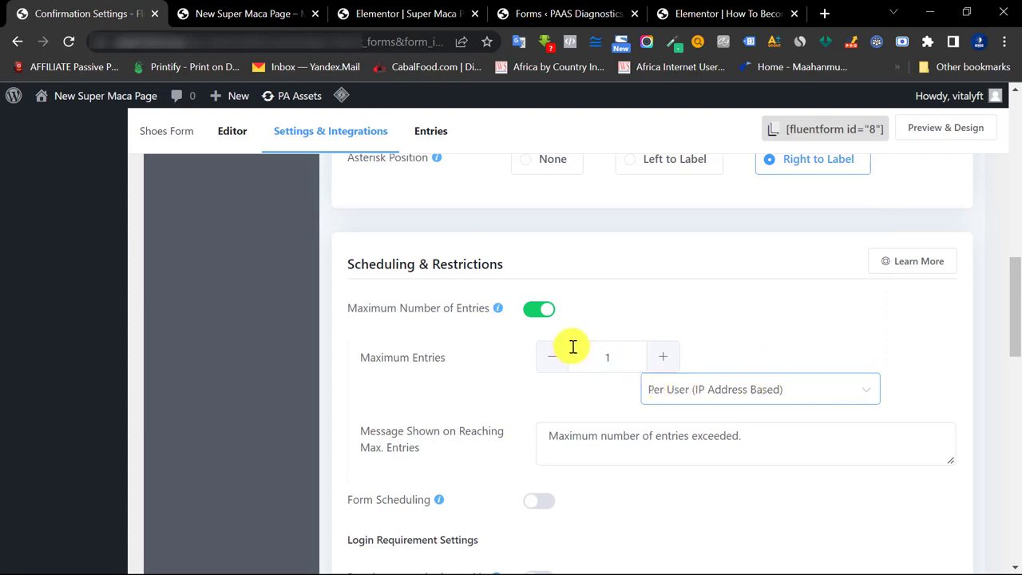
left_click(534, 314)
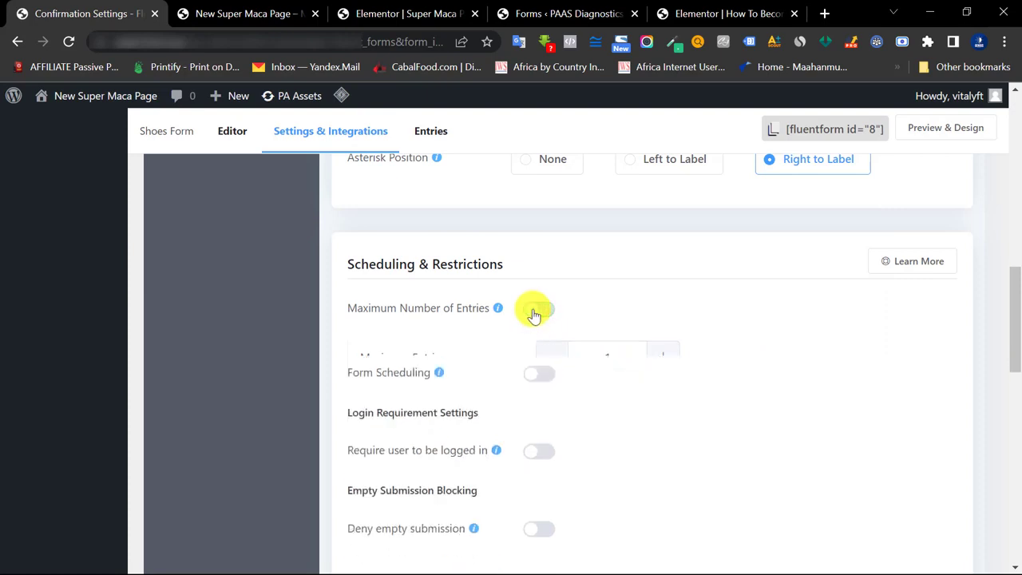
- Look through the remaining form settings and open the Admin Notification Email for editing in the email notifications
scroll(600, 310, "down", 1)
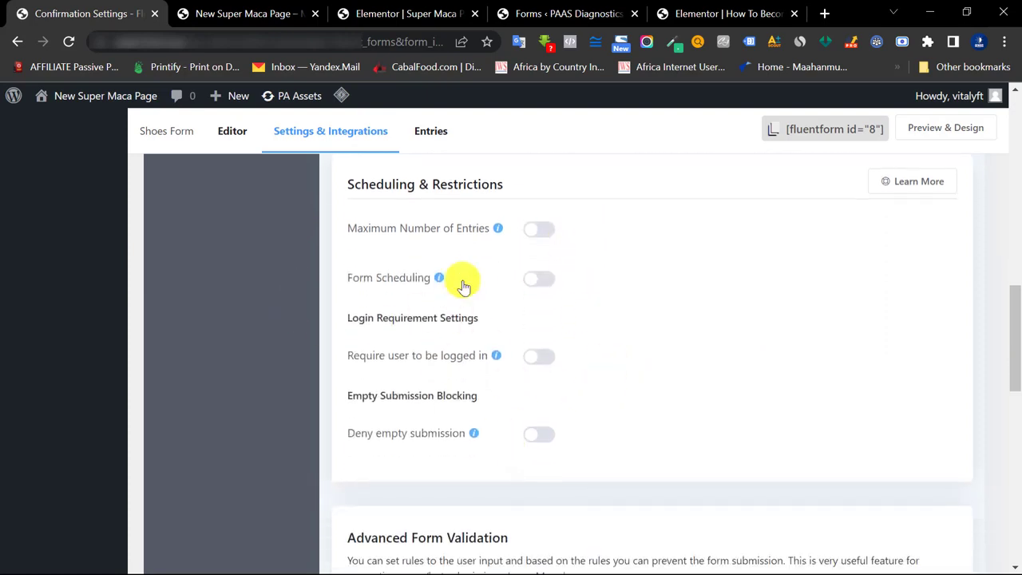
scroll(616, 276, "down", 8)
scroll(468, 279, "down", 2)
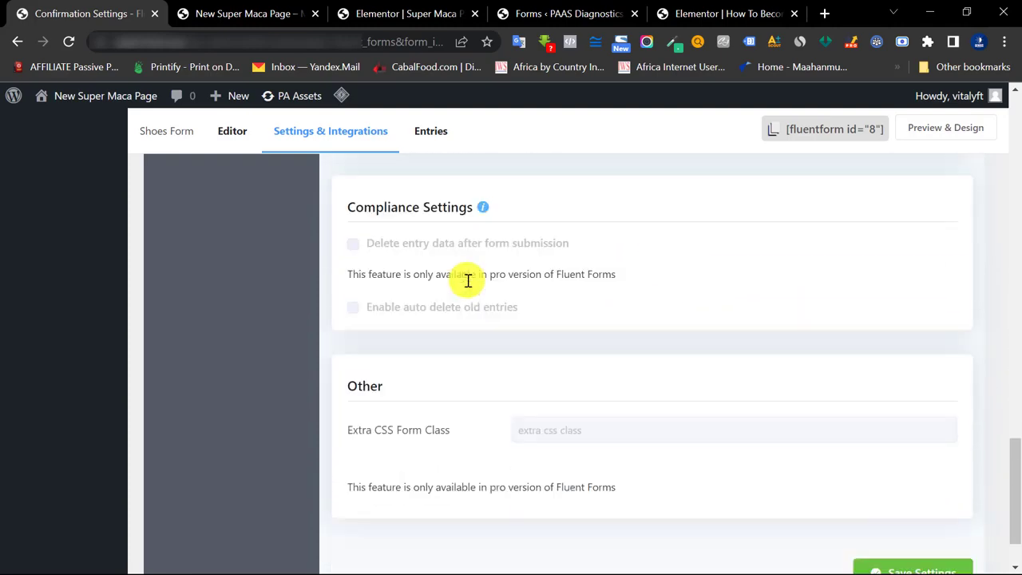
scroll(446, 296, "up", 15)
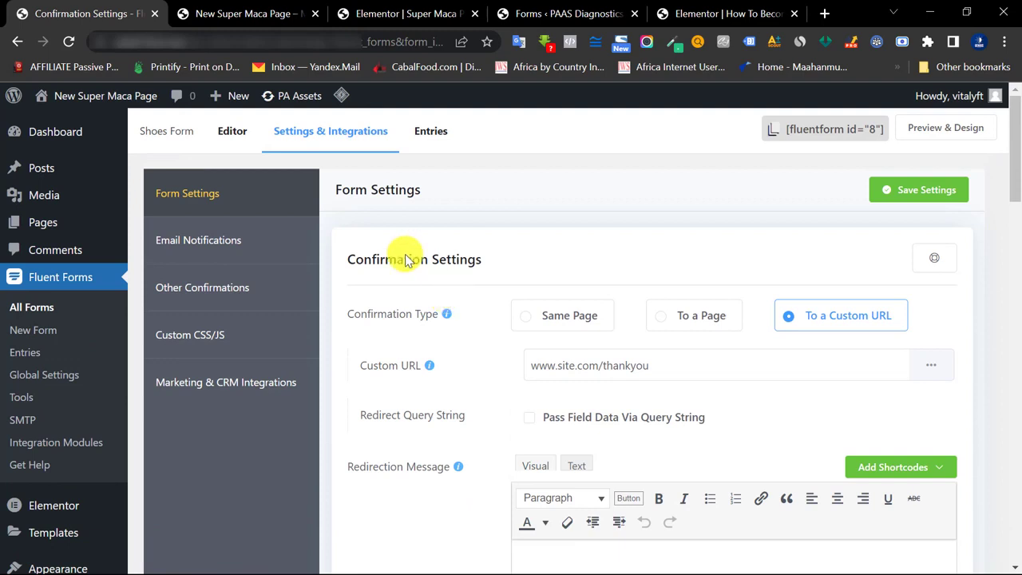
left_click(193, 241)
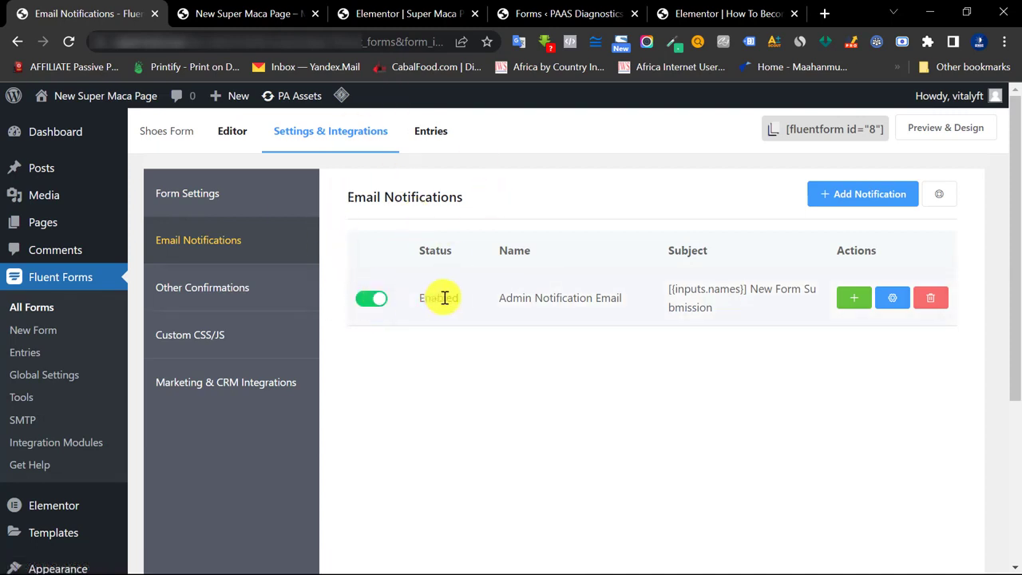
left_click(894, 298)
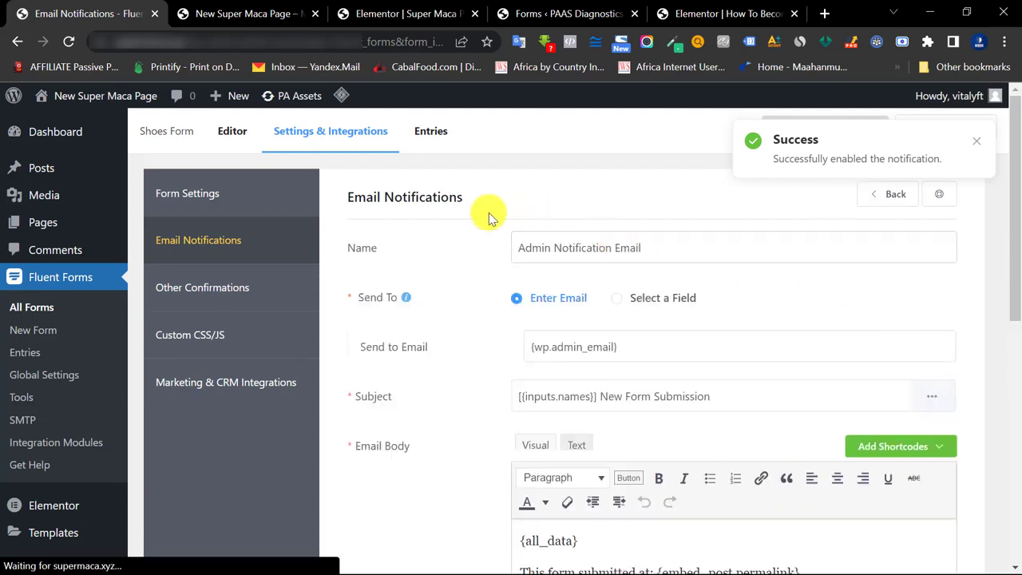
- Rename the notification as New Shoe Order and replace its Send to Email entry with the recipient's e-mail address
left_click_drag(678, 251, 514, 249)
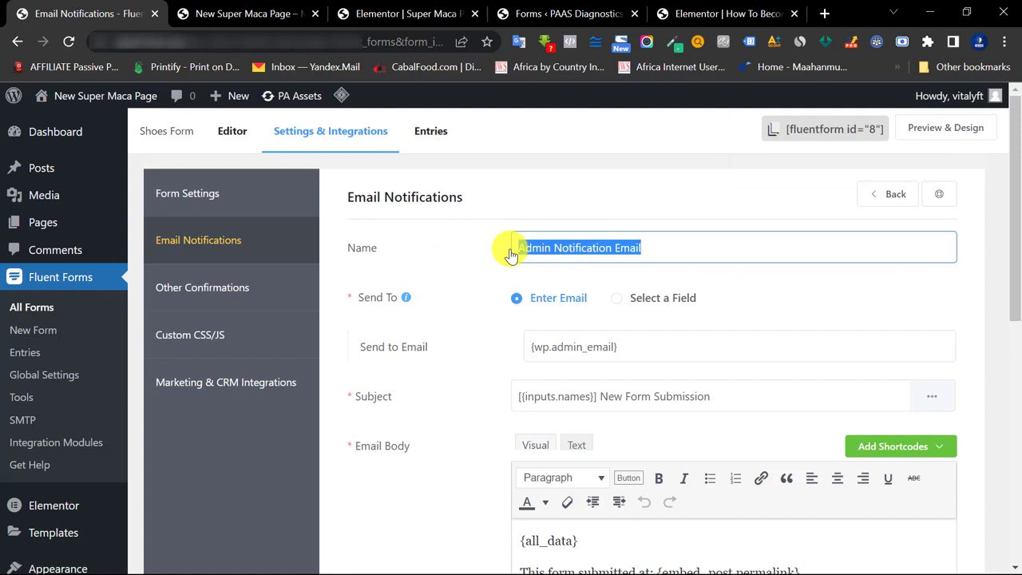
type("New Shoe Order")
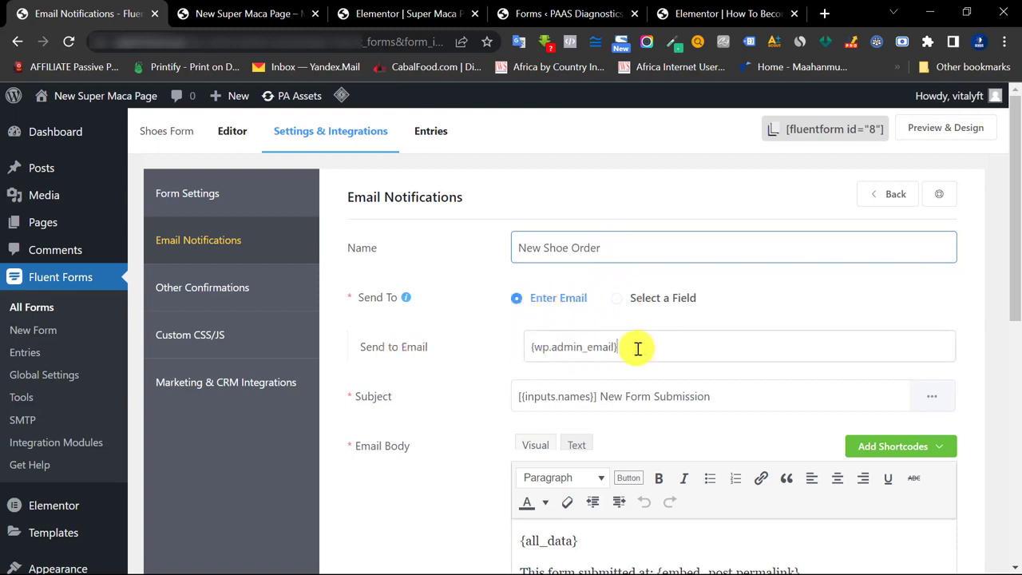
left_click_drag(637, 348, 551, 352)
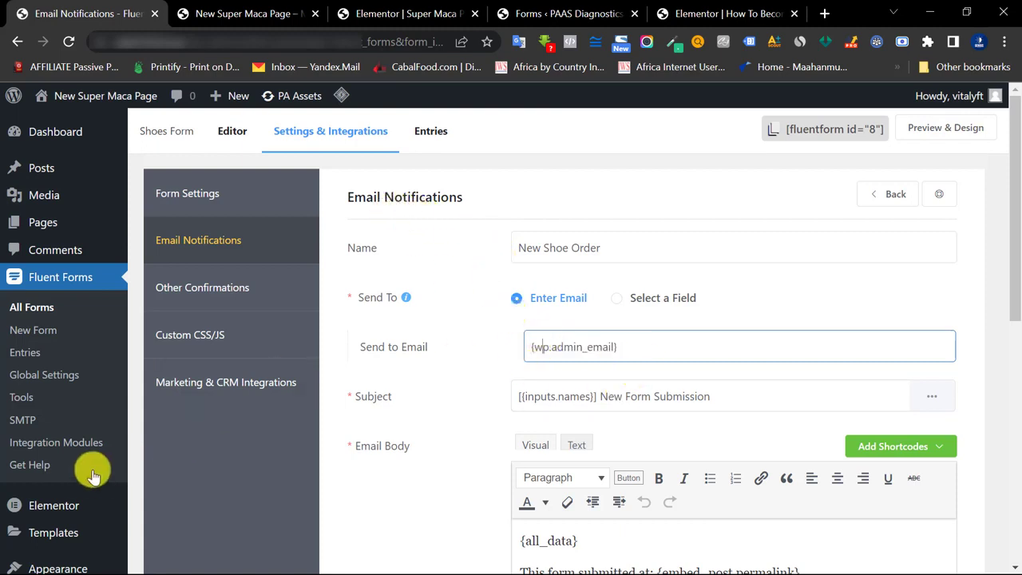
scroll(78, 478, "down", 2)
scroll(31, 479, "down", 1)
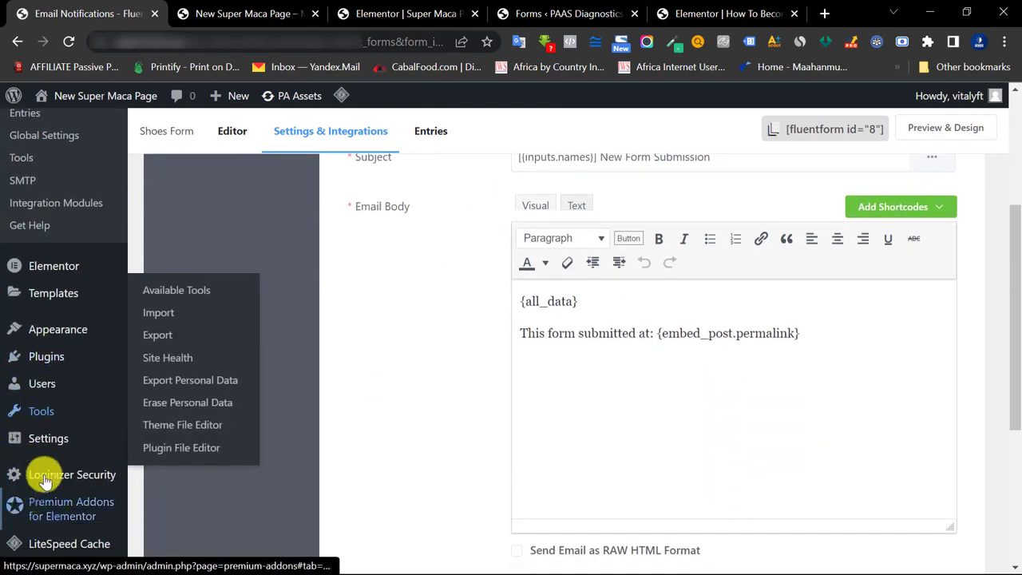
mouse_move(46, 436)
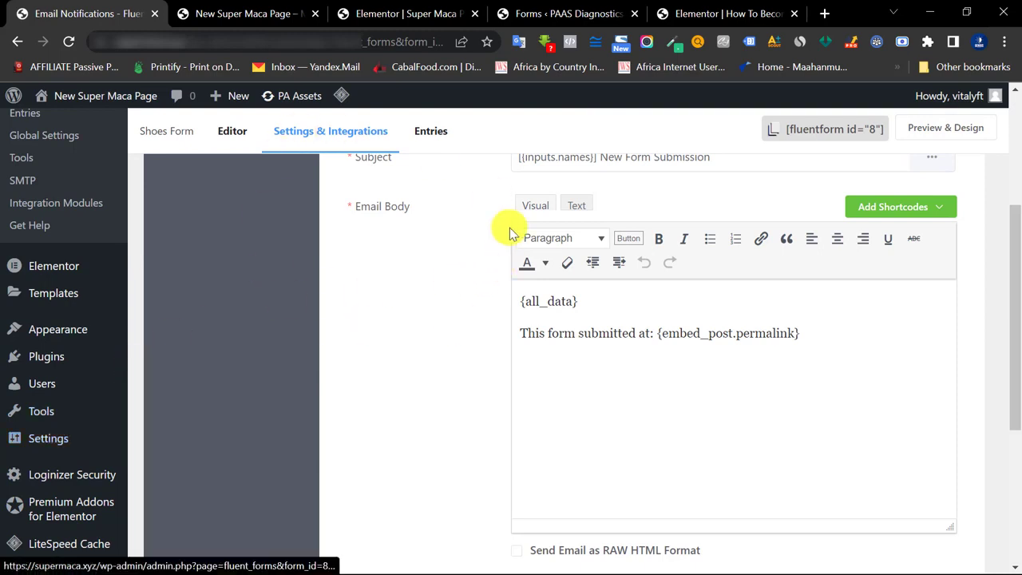
scroll(461, 319, "up", 2)
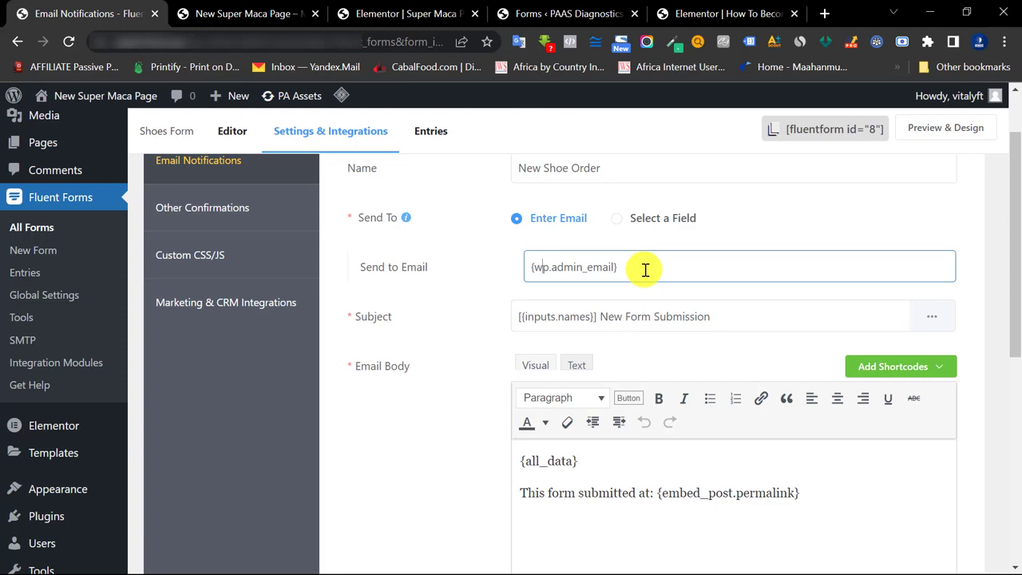
triple_click(588, 269)
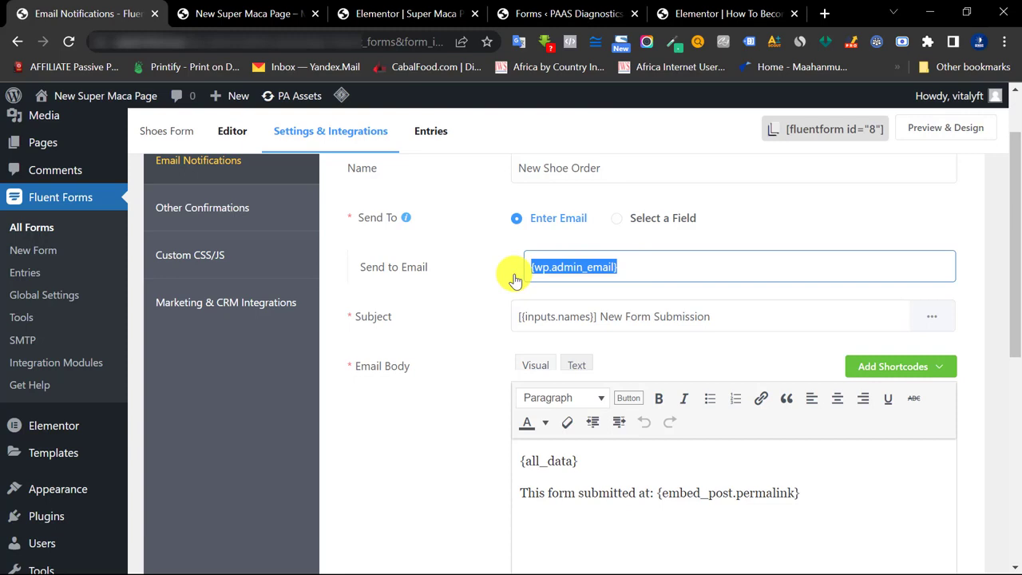
type("youremail@gmail.com")
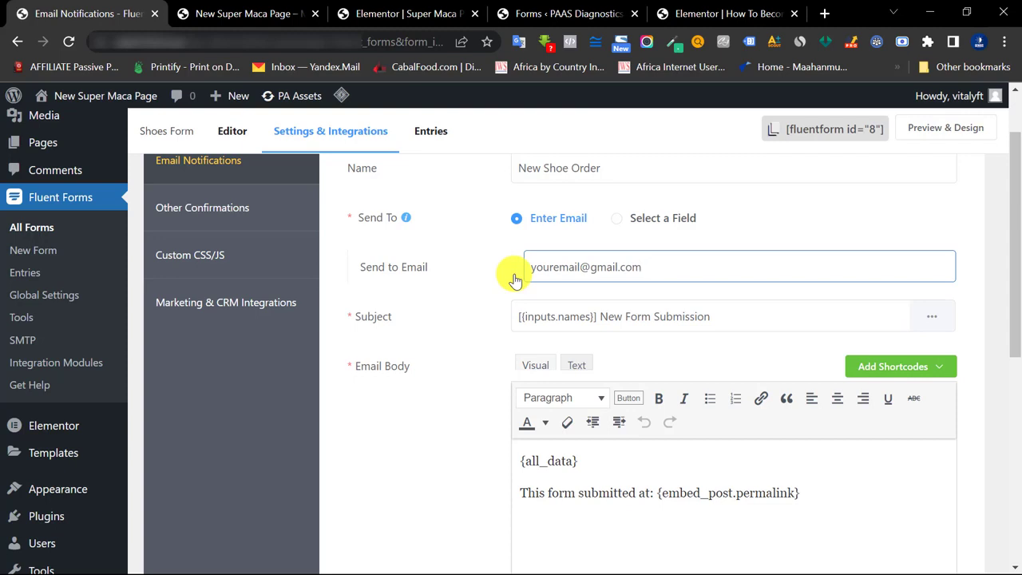
left_click_drag(566, 255, 531, 253)
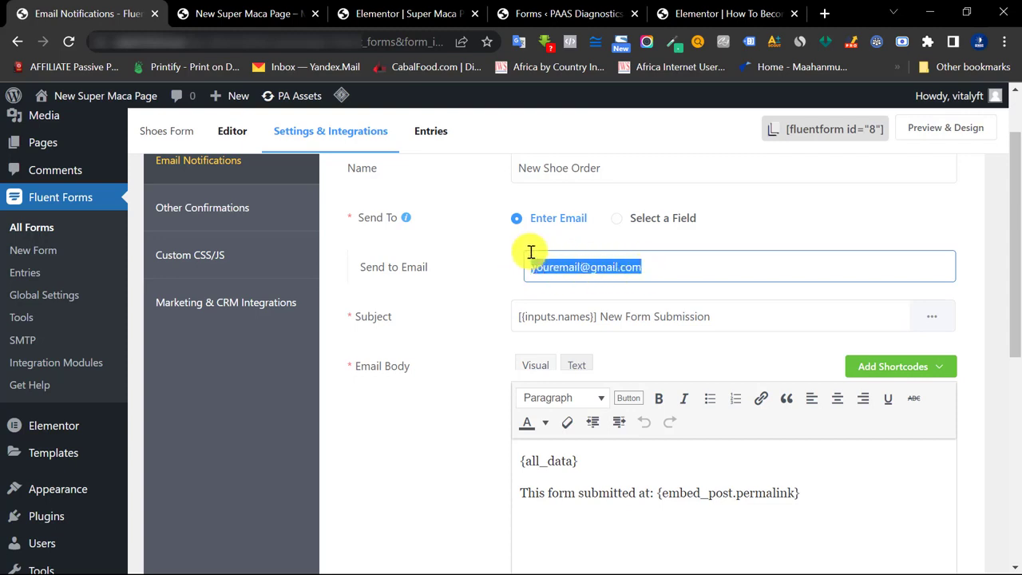
left_click(563, 292)
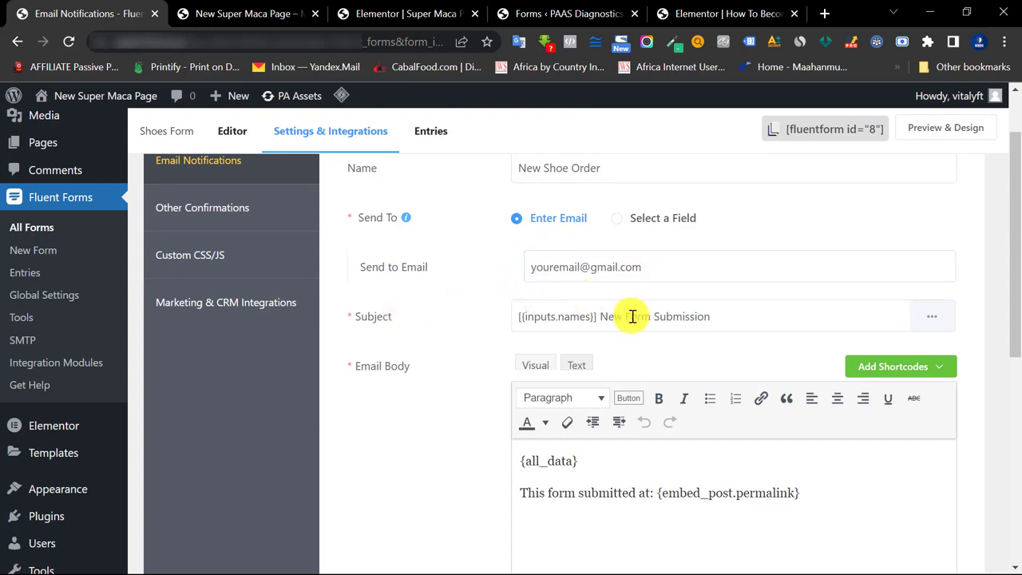
- Set the notification's email subject to New Shoe Order
left_click_drag(604, 168, 529, 167)
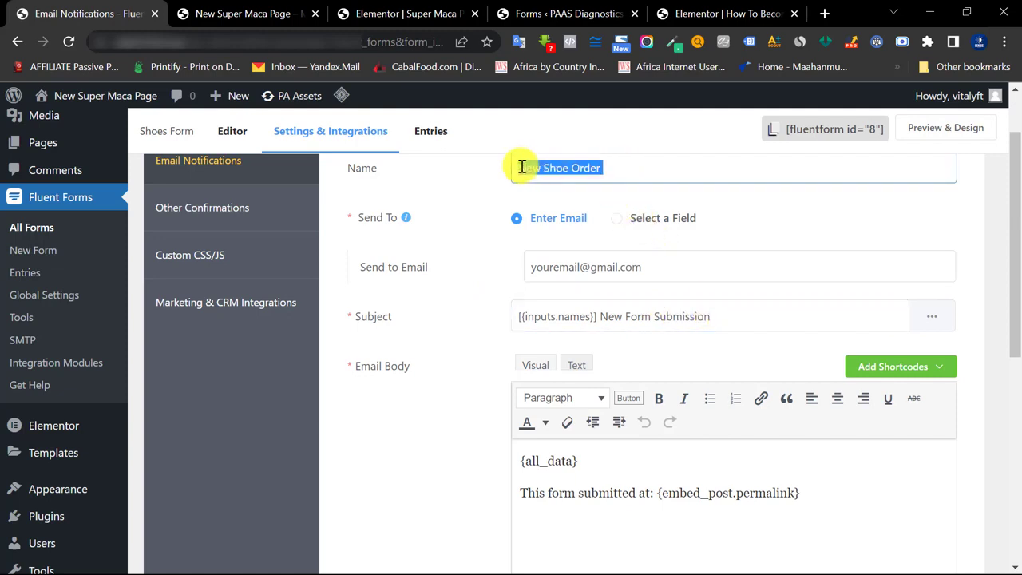
left_click_drag(710, 317, 506, 317)
type("New Shoe Order")
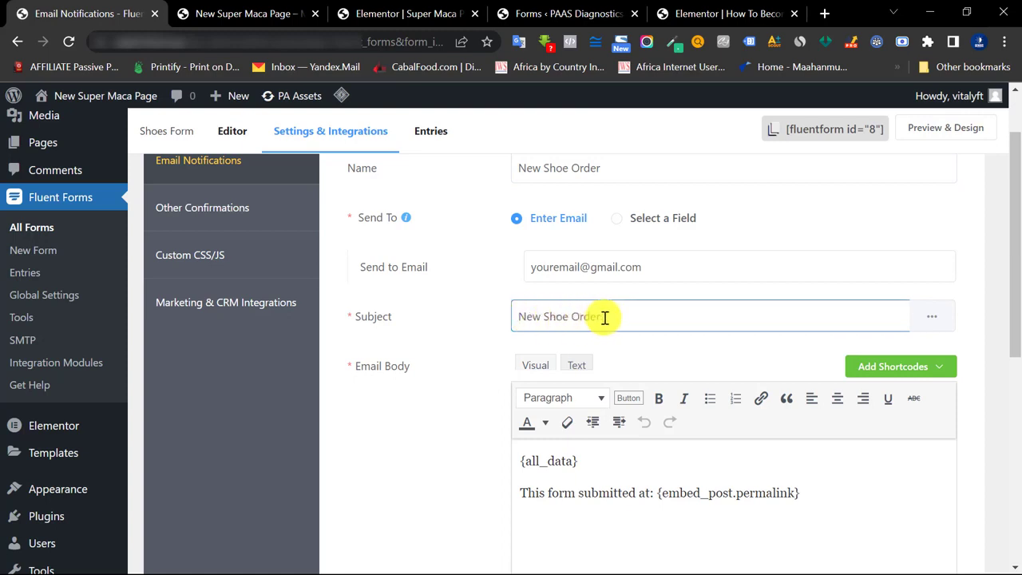
- Examine the shortcodes in the email body and the remaining options of the notification
scroll(668, 379, "down", 1)
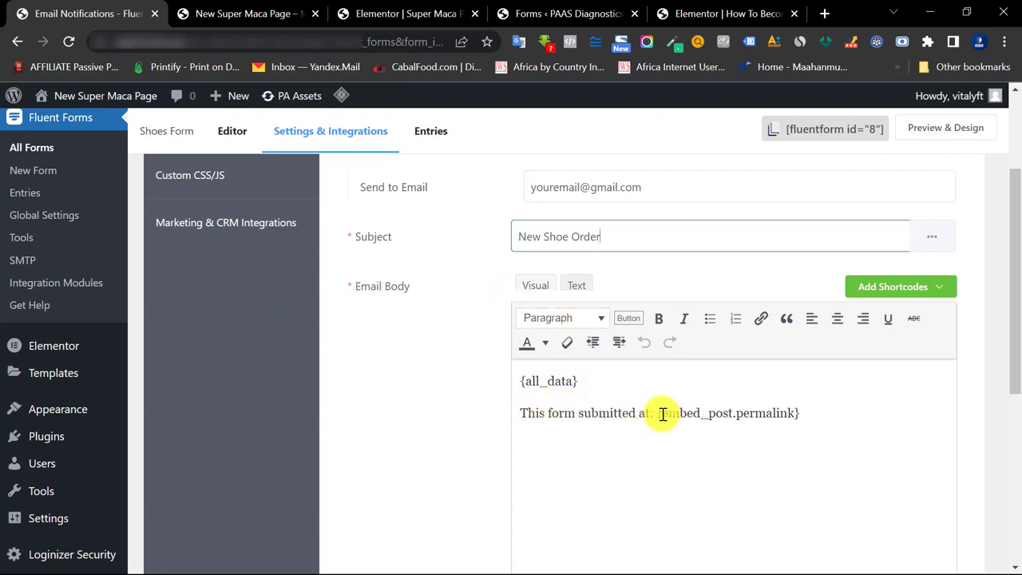
left_click_drag(806, 412, 659, 413)
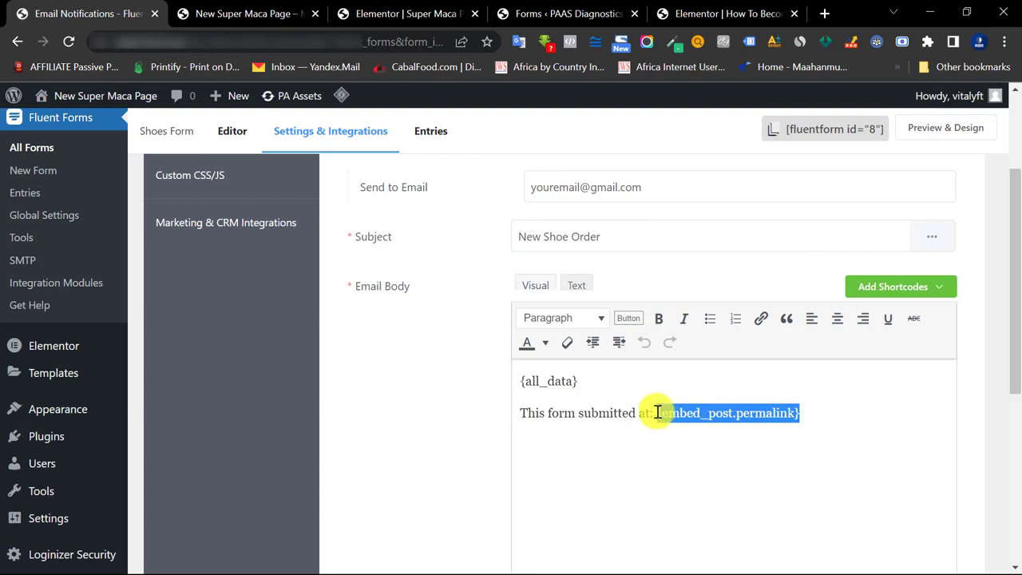
left_click(859, 417)
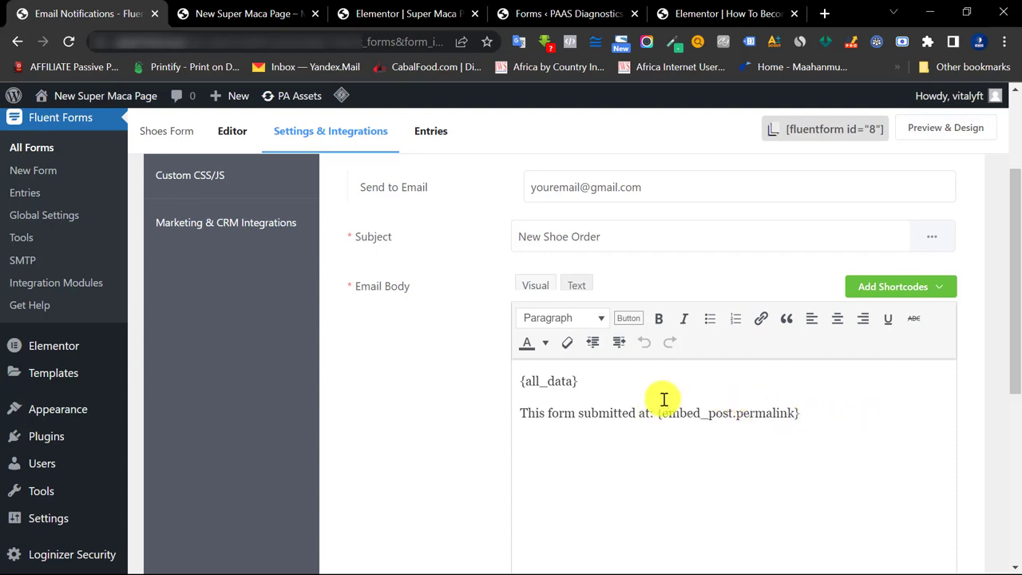
left_click_drag(580, 382, 515, 383)
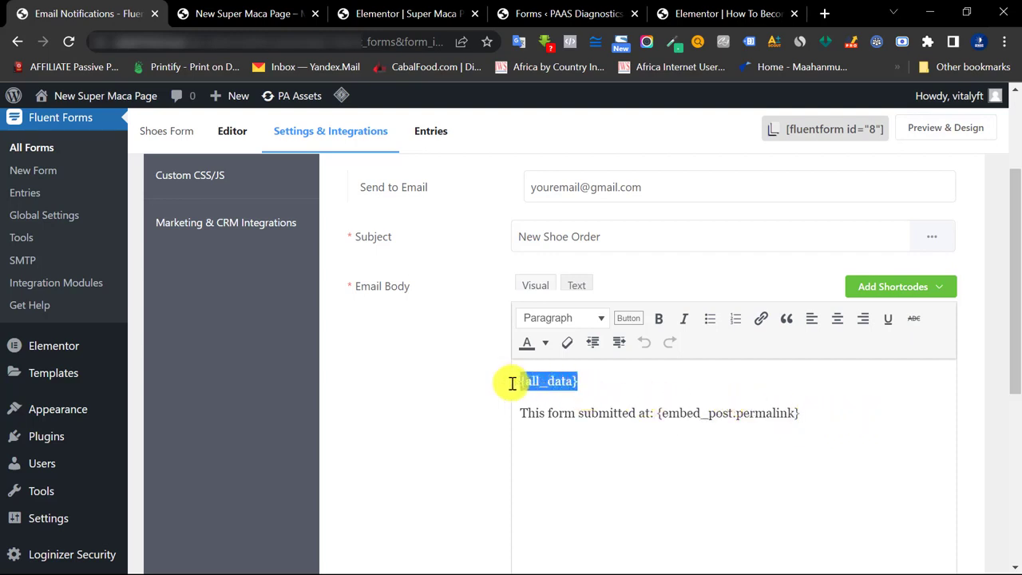
scroll(437, 376, "up", 2)
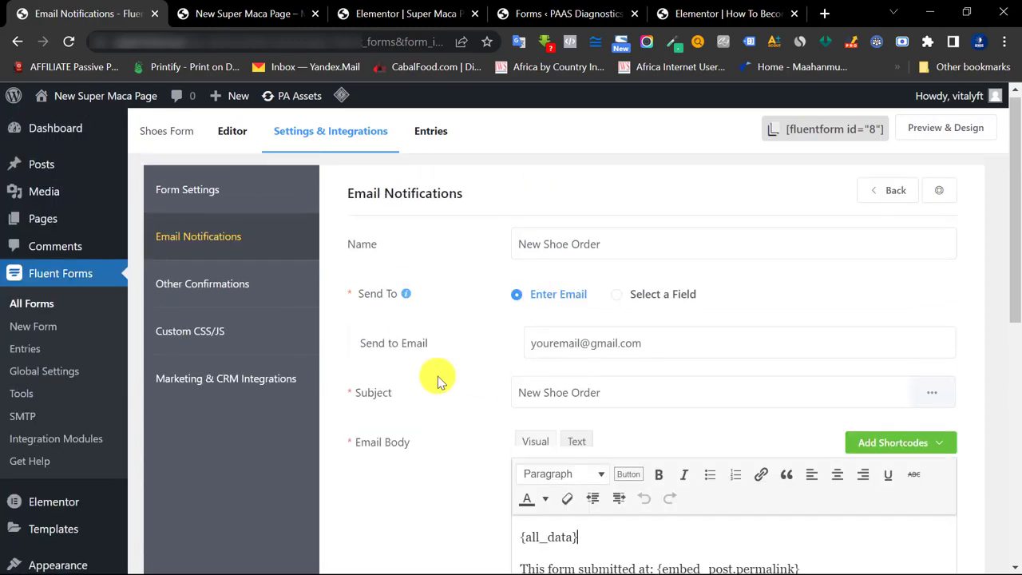
scroll(603, 377, "down", 5)
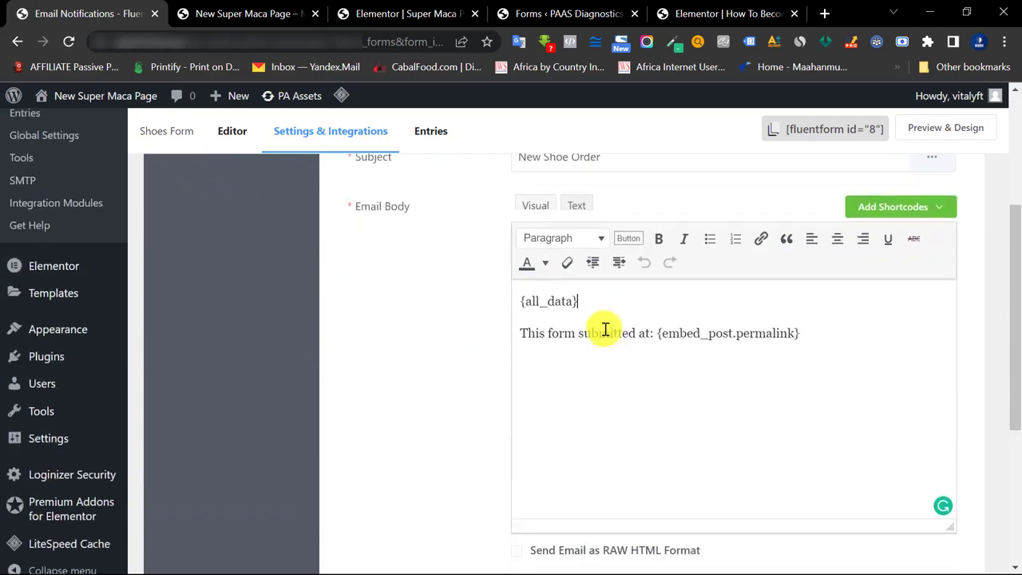
scroll(535, 339, "down", 2)
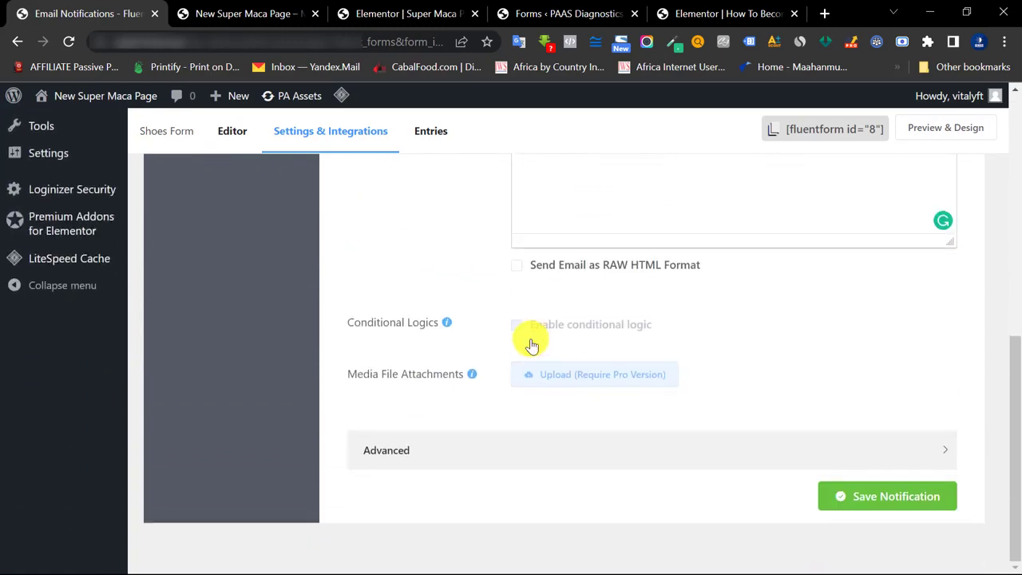
scroll(600, 399, "up", 7)
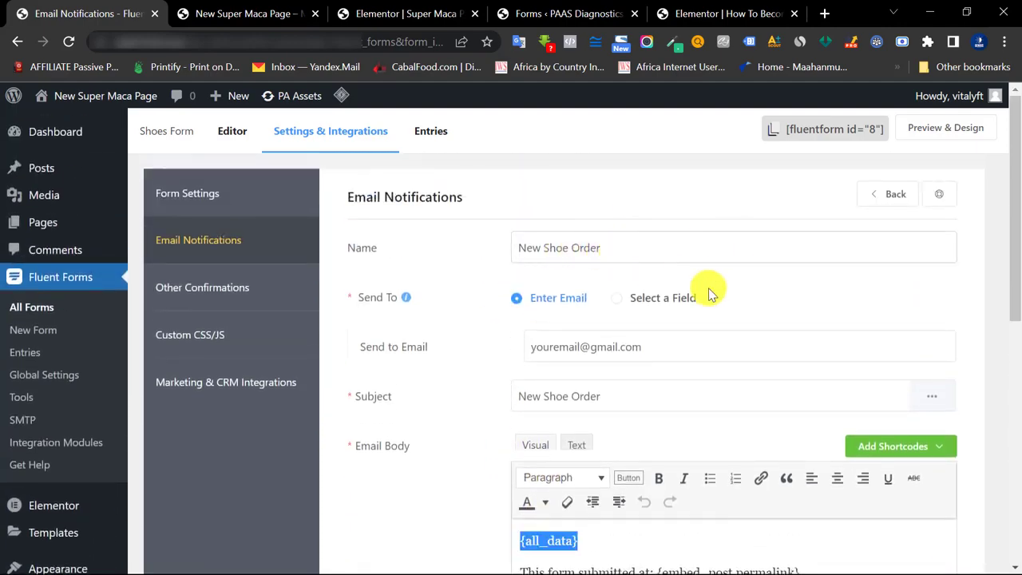
- Save the New Shoe Order notification
scroll(710, 290, "down", 6)
scroll(710, 290, "down", 2)
left_click(852, 490)
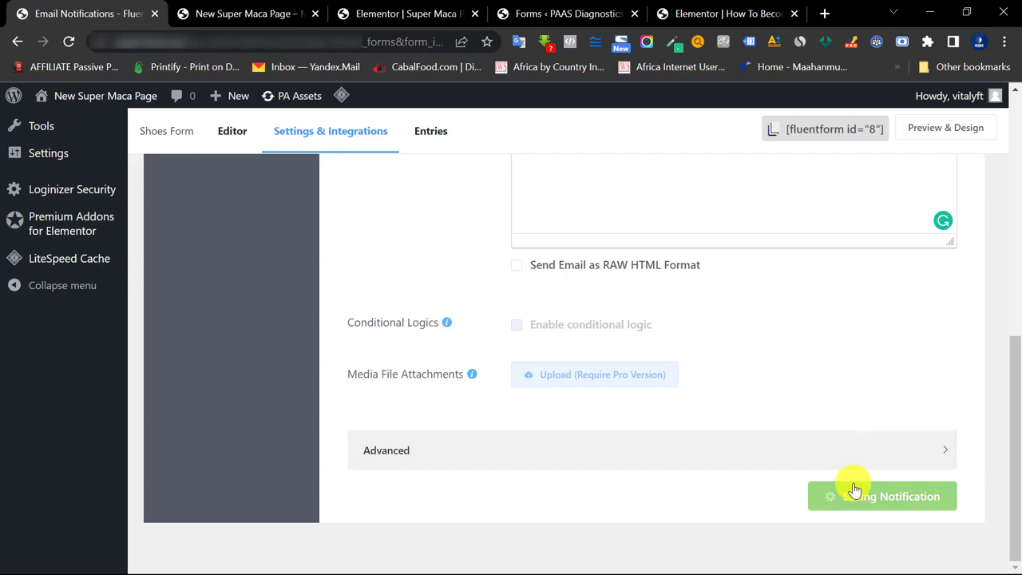
scroll(719, 429, "up", 4)
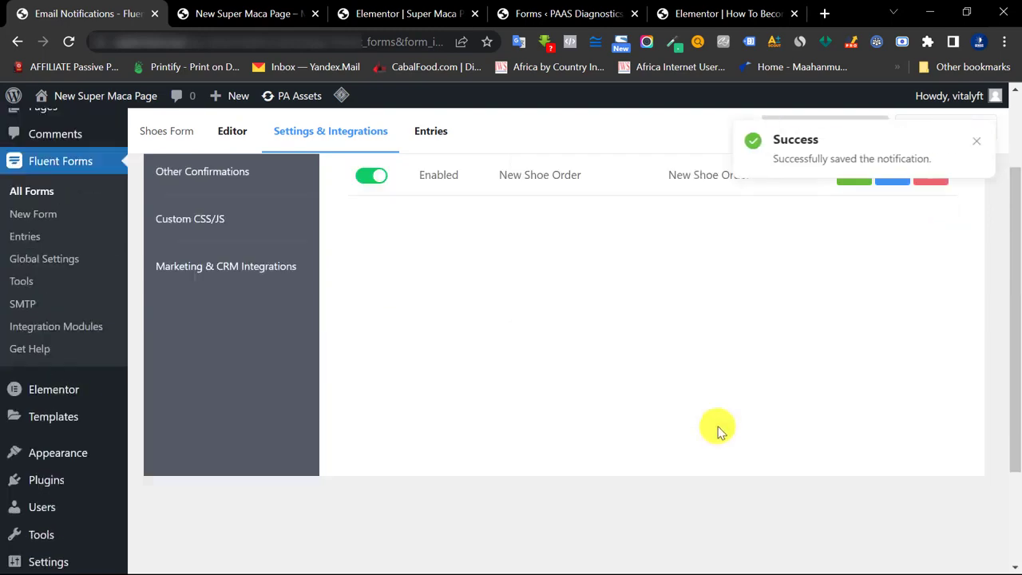
scroll(679, 287, "up", 1)
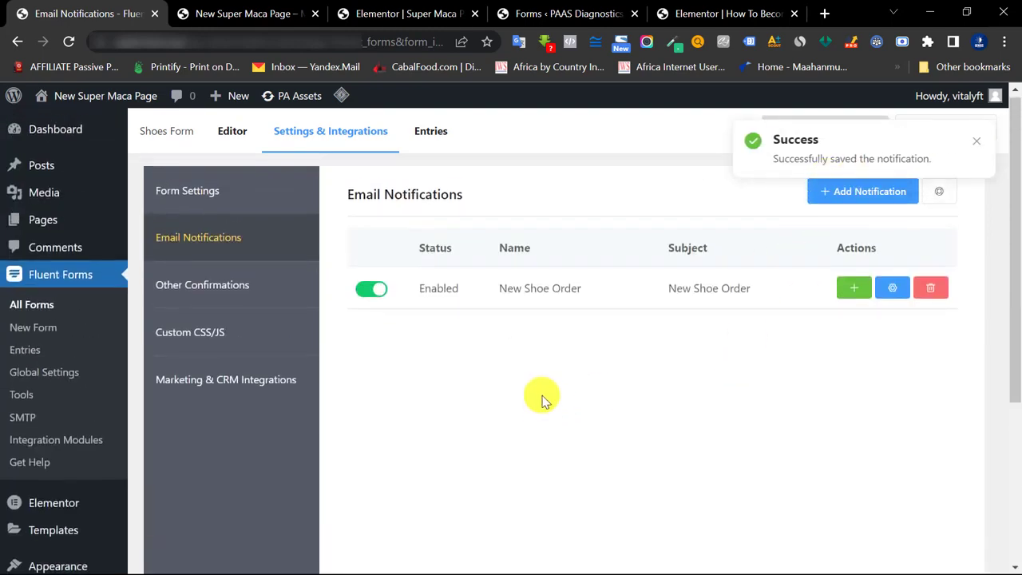
- View the Other Confirmations settings and the form's entries, and return to the form editor
left_click(206, 295)
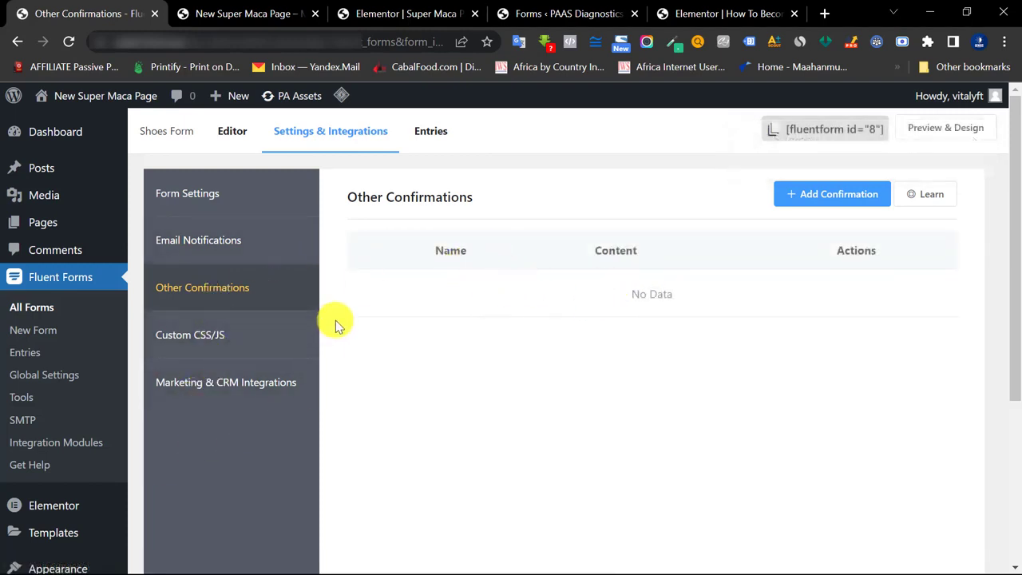
left_click(437, 146)
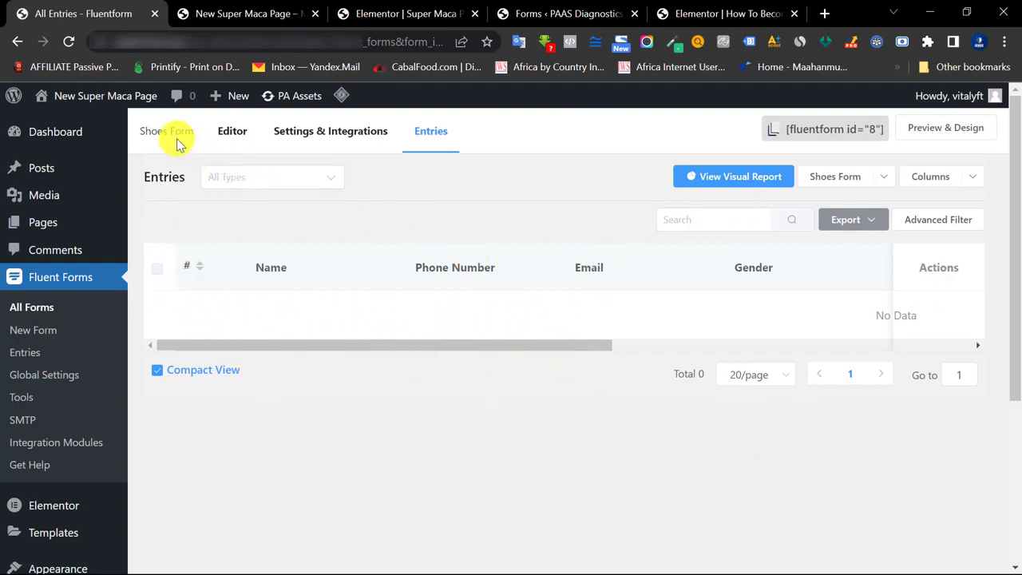
left_click(220, 137)
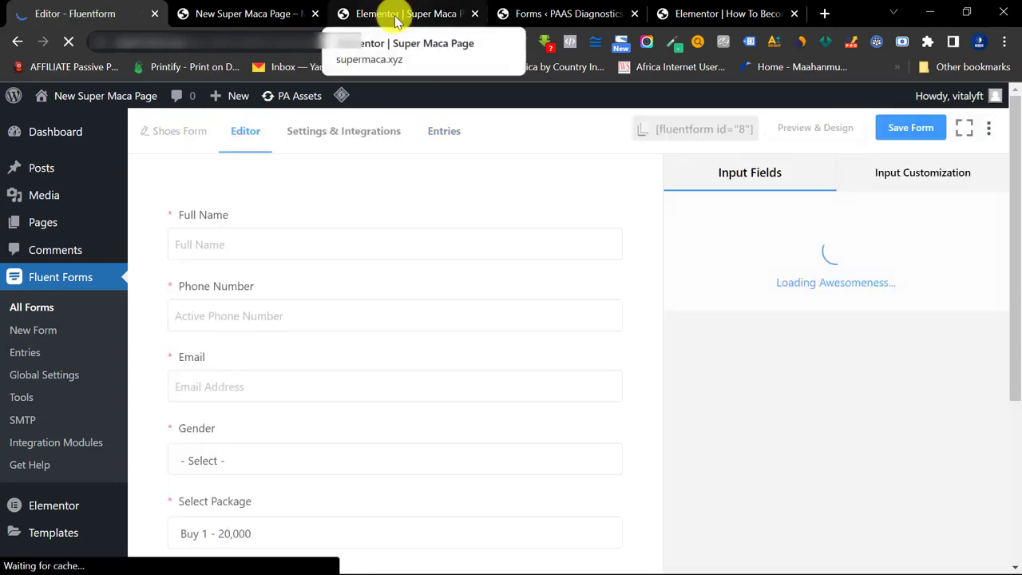
- Switch to the Super Maca page in Elementor and examine the order form section from its heading to its submit button
left_click(374, 14)
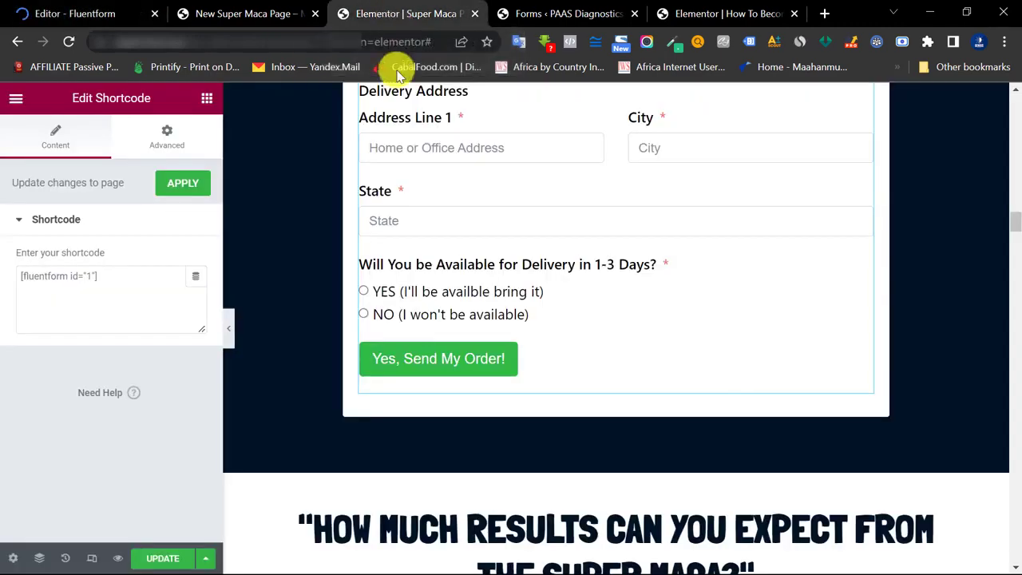
scroll(511, 223, "up", 5)
scroll(531, 220, "up", 3)
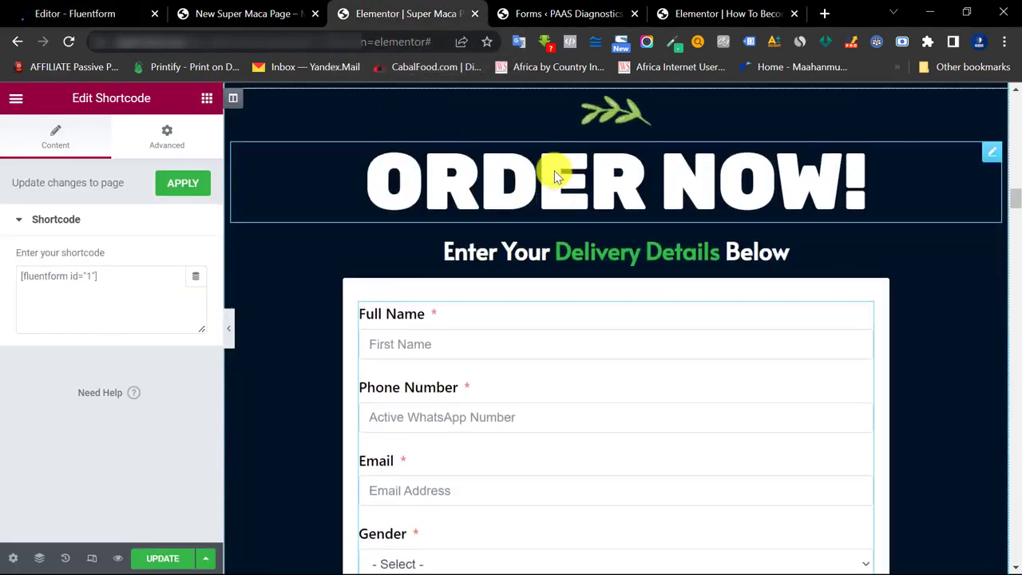
left_click(113, 16)
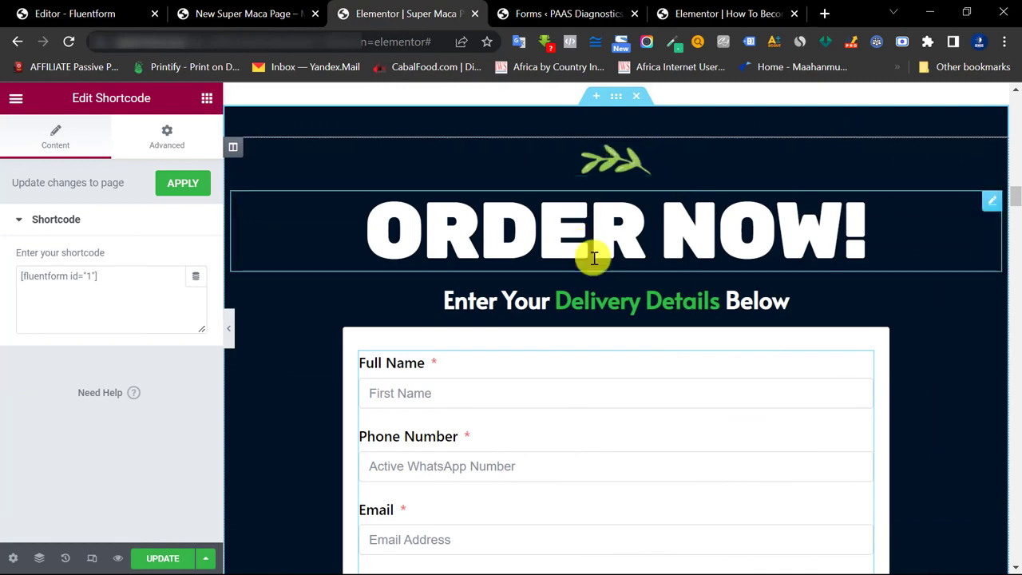
scroll(559, 256, "down", 3)
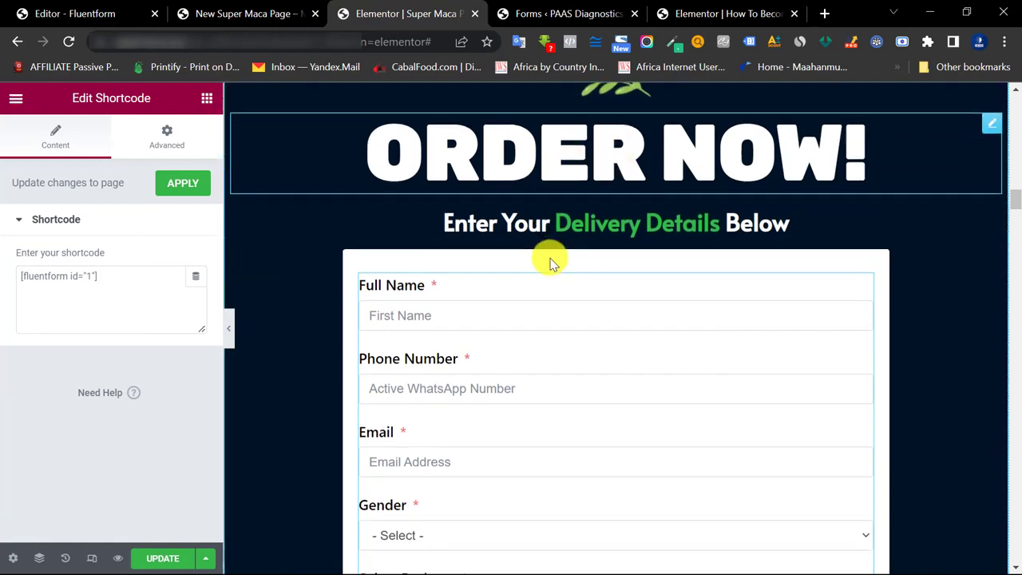
scroll(673, 237, "up", 2)
scroll(673, 240, "down", 4)
scroll(673, 240, "down", 2)
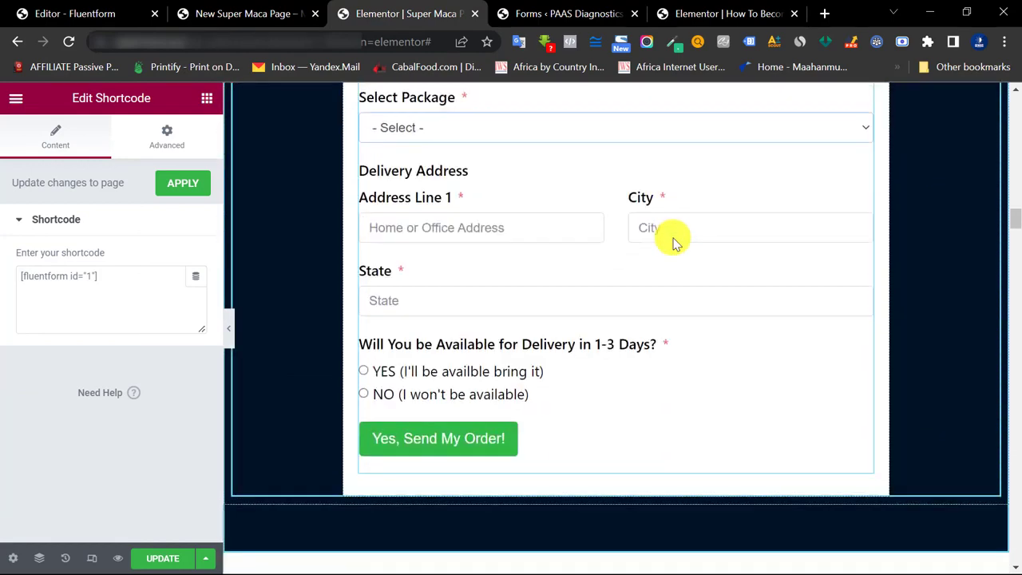
scroll(673, 240, "up", 8)
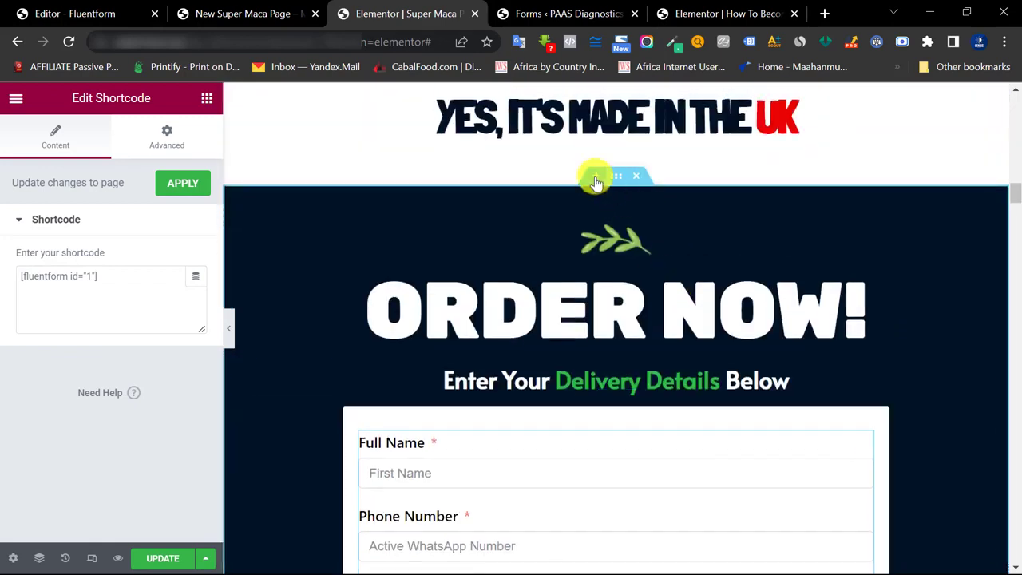
- Insert a new single-column section directly above the ORDER NOW! section
left_click(596, 178)
left_click(616, 259)
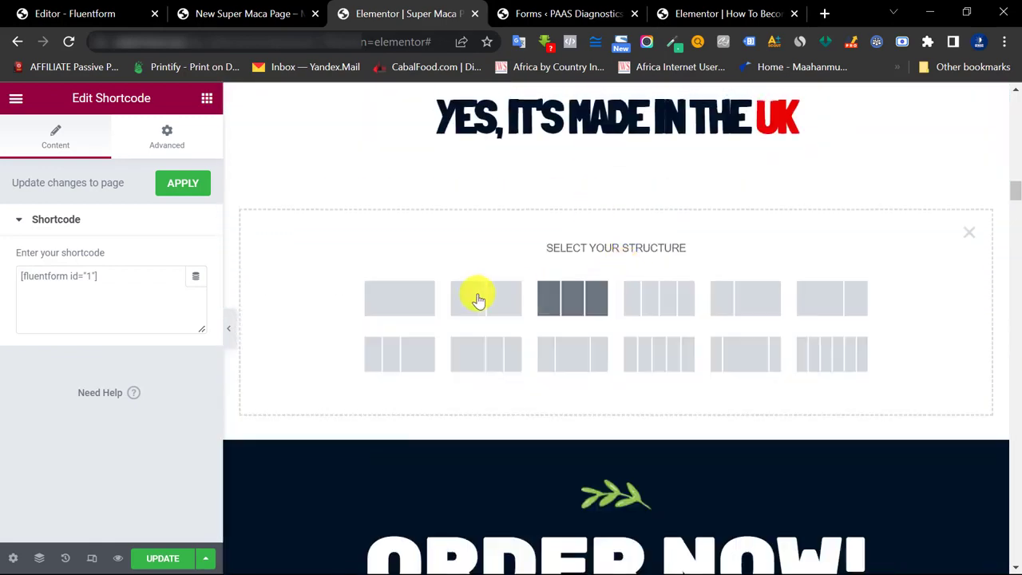
left_click(385, 301)
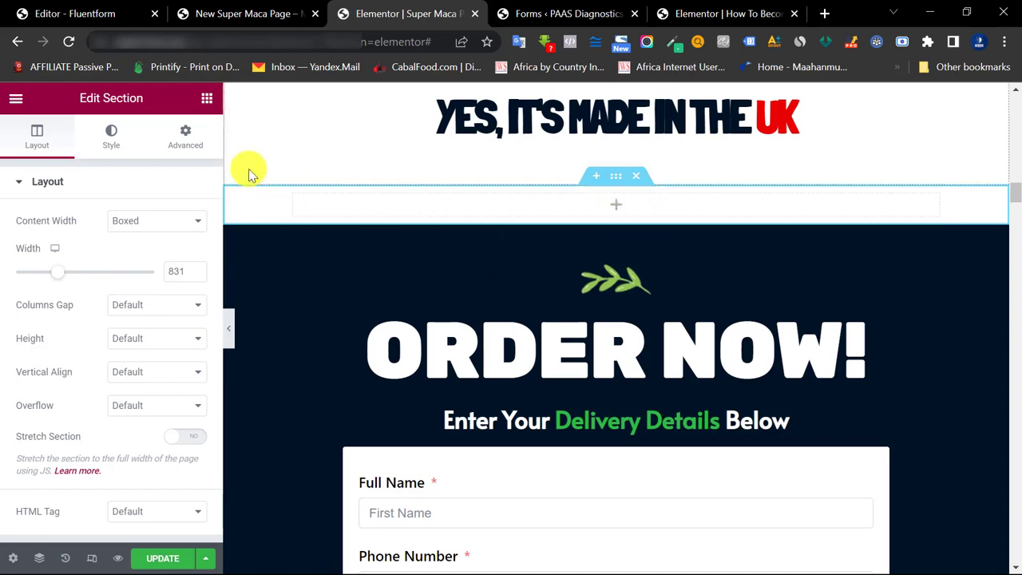
- Set the new section's padding to 40 px at the top and 60 px at the bottom
left_click(184, 149)
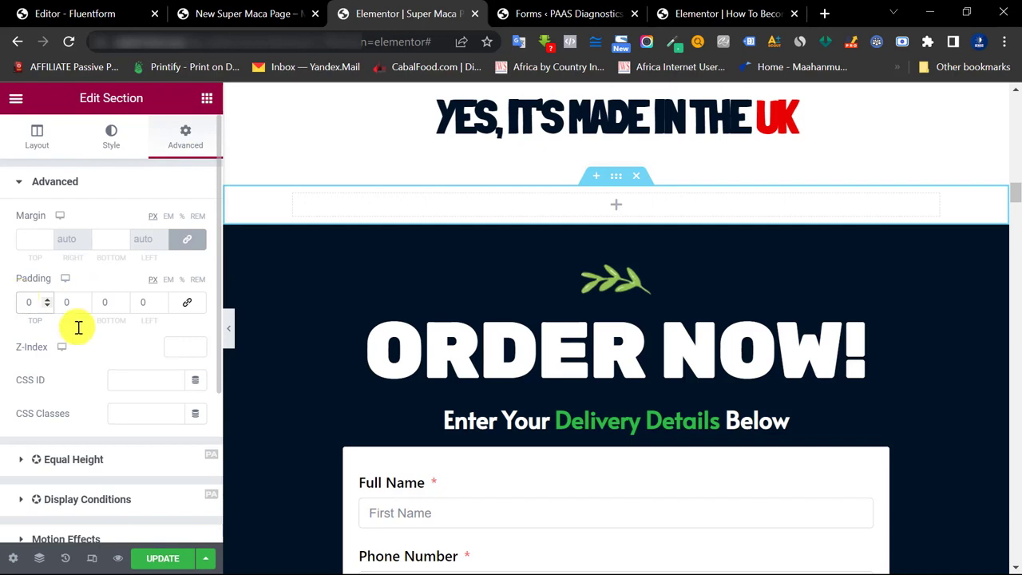
left_click(42, 297)
type("40")
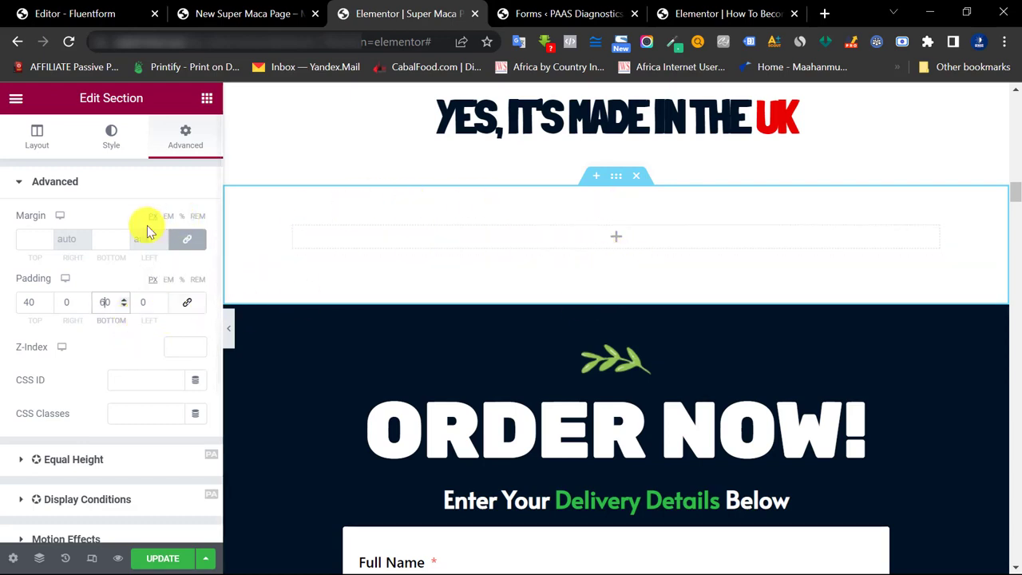
- Give the new section a solid dark navy blue background, trying a pale lavender (#E1DEFF) along the way
left_click(104, 137)
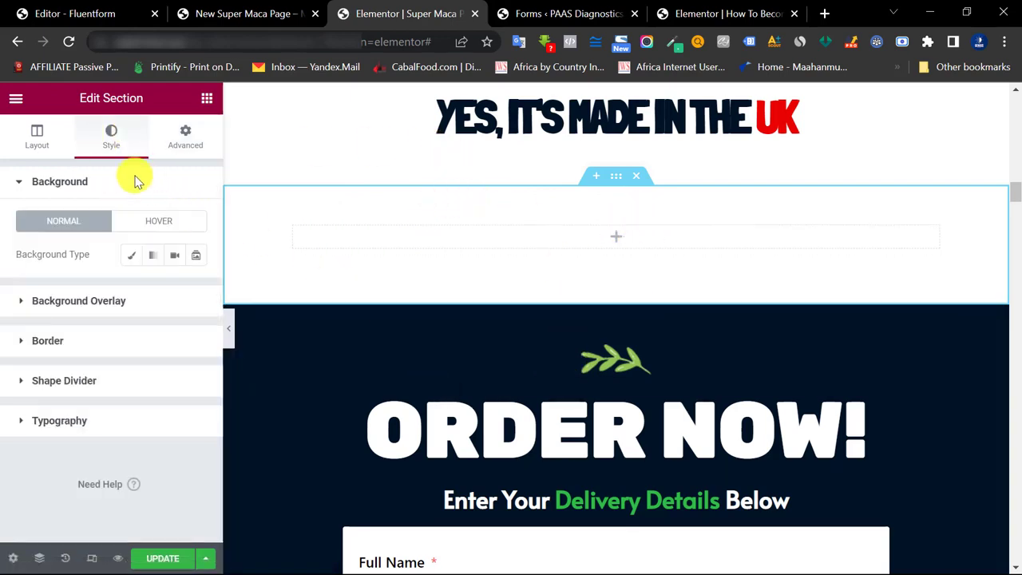
left_click(131, 255)
left_click(195, 287)
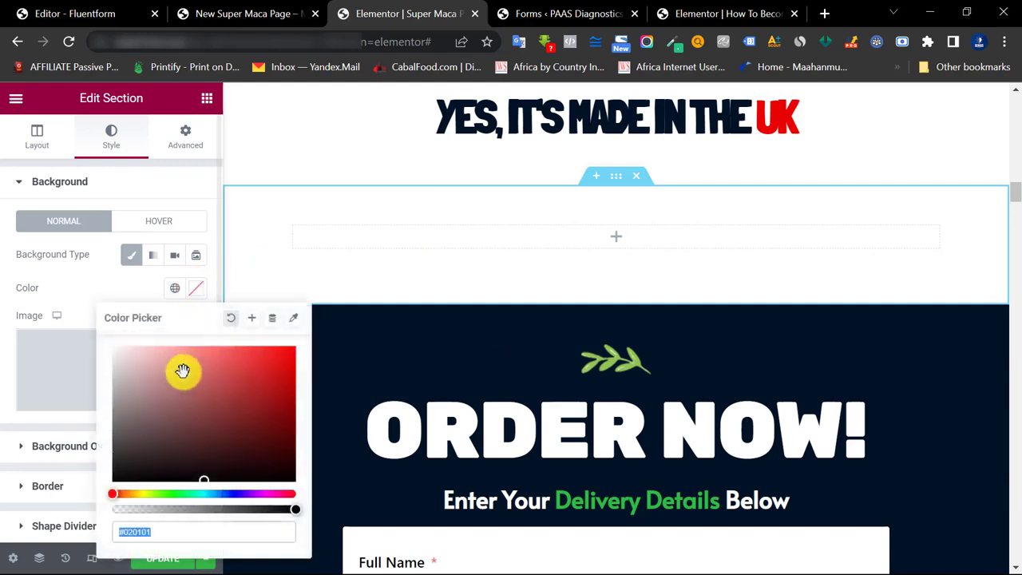
left_click(292, 435)
left_click(237, 493)
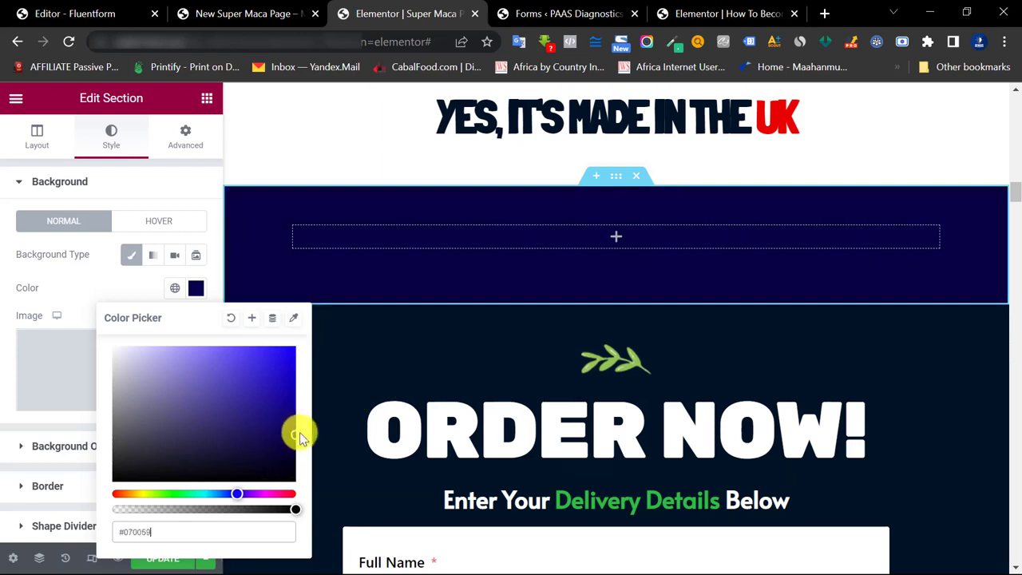
left_click(136, 348)
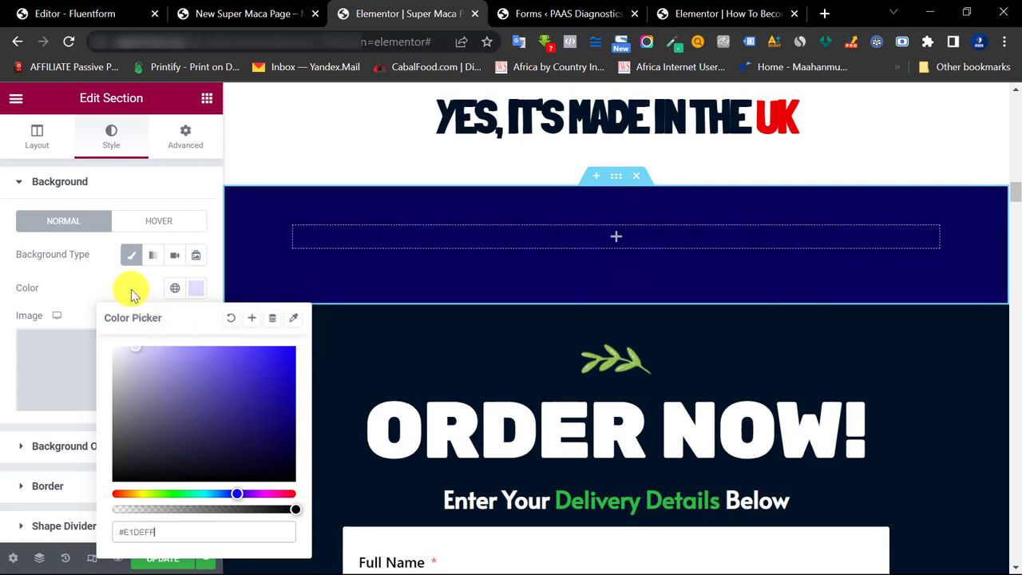
left_click(133, 296)
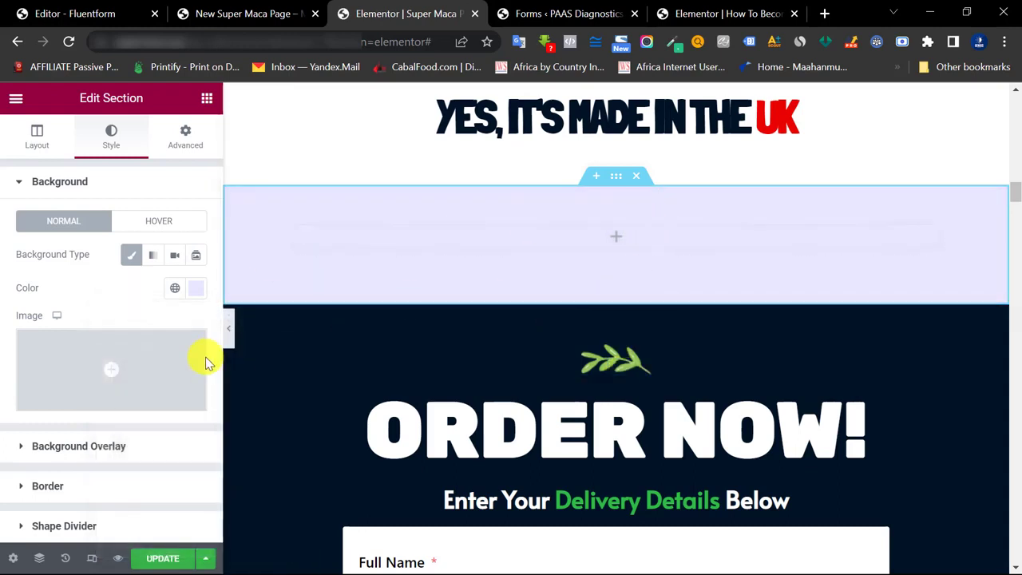
left_click(195, 287)
mouse_move(250, 392)
left_mouse_down()
mouse_move(312, 418)
mouse_move(299, 449)
left_mouse_up()
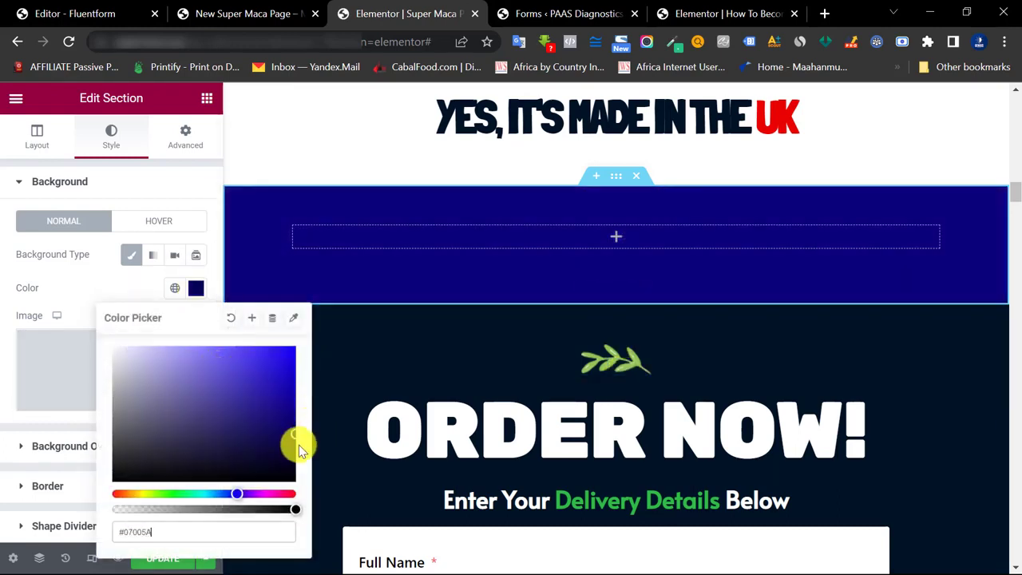
left_click(140, 291)
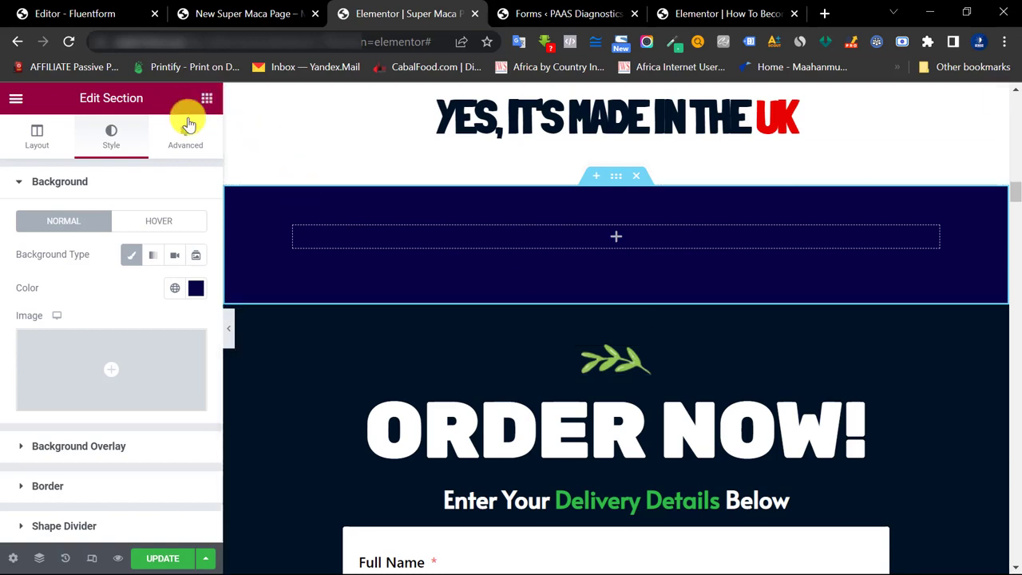
- Add a centered heading reading "Order Now!" to the new section
left_click(207, 97)
left_click_drag(148, 274, 607, 228)
triple_click(132, 248)
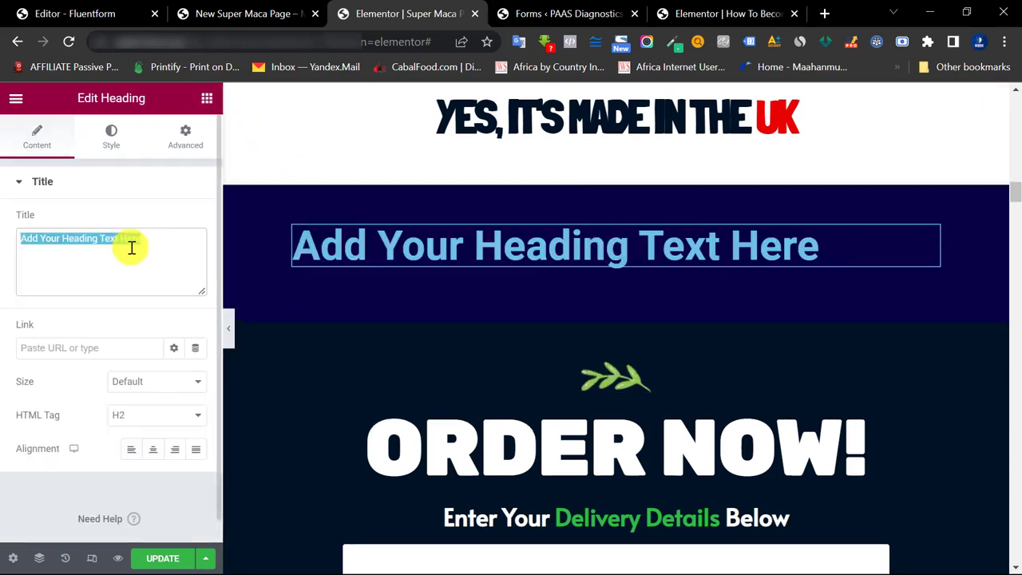
type("Order Now!")
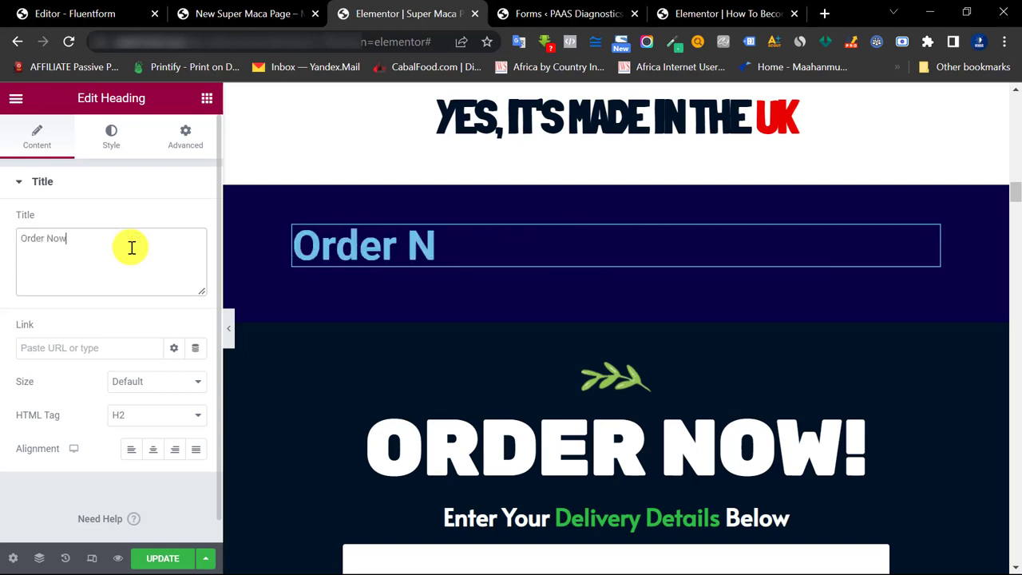
left_click(152, 449)
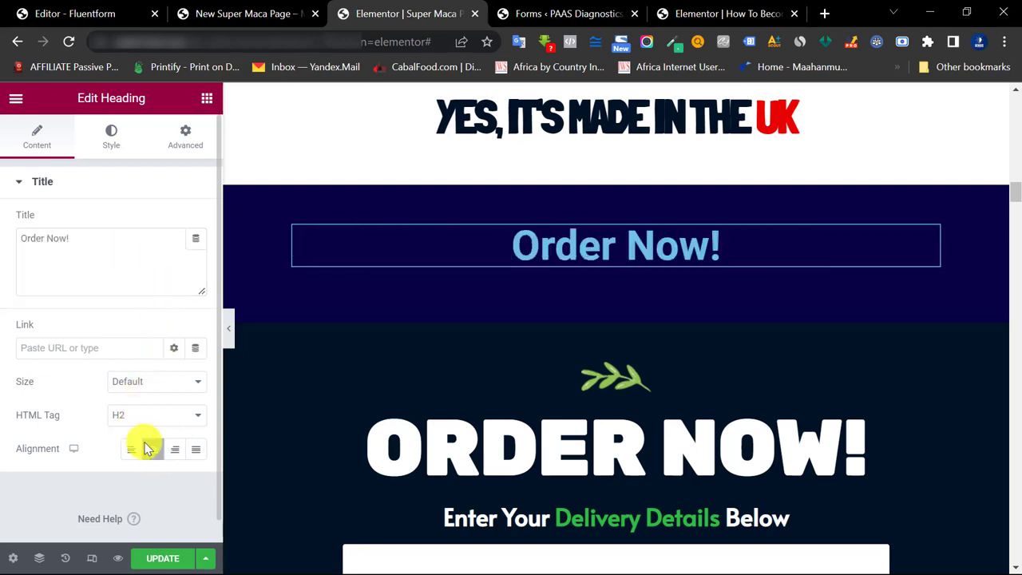
- Set the "Order Now!" heading's text color to white (#FFFFFF)
left_click(115, 131)
left_click(196, 221)
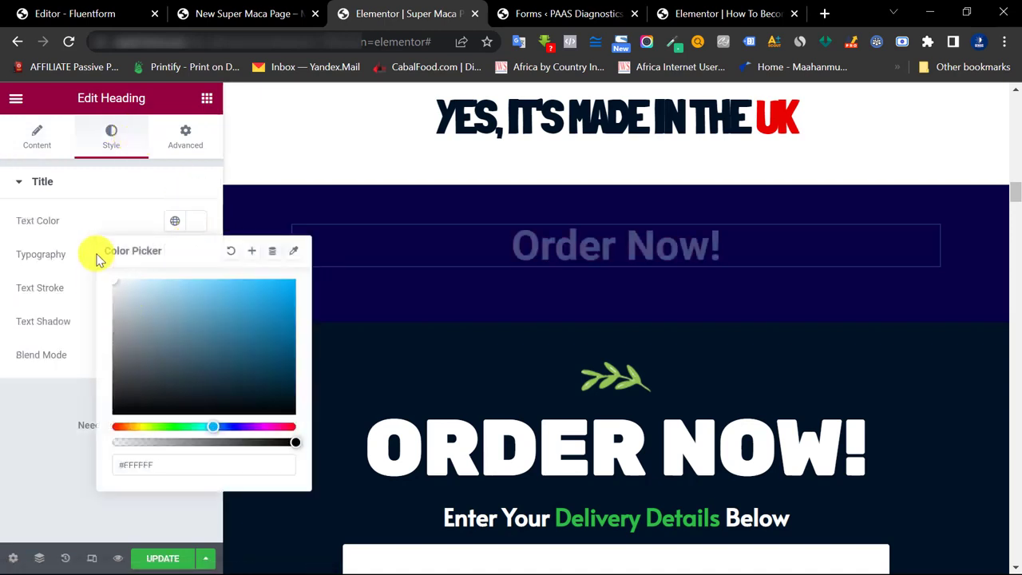
left_click(197, 221)
- Set the "Order Now!" heading's font to Poppins at 100 px
left_click(196, 254)
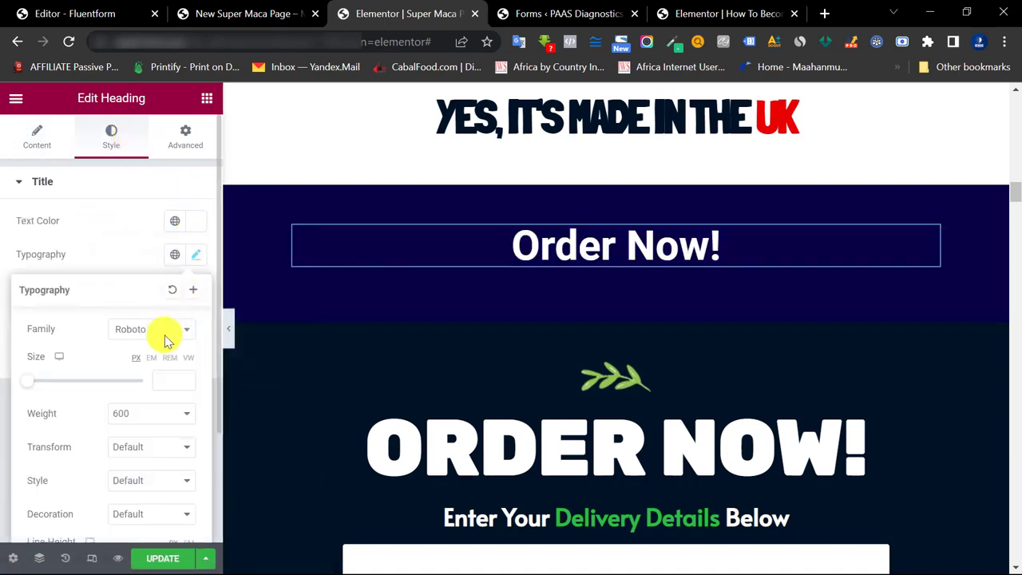
left_click(165, 340)
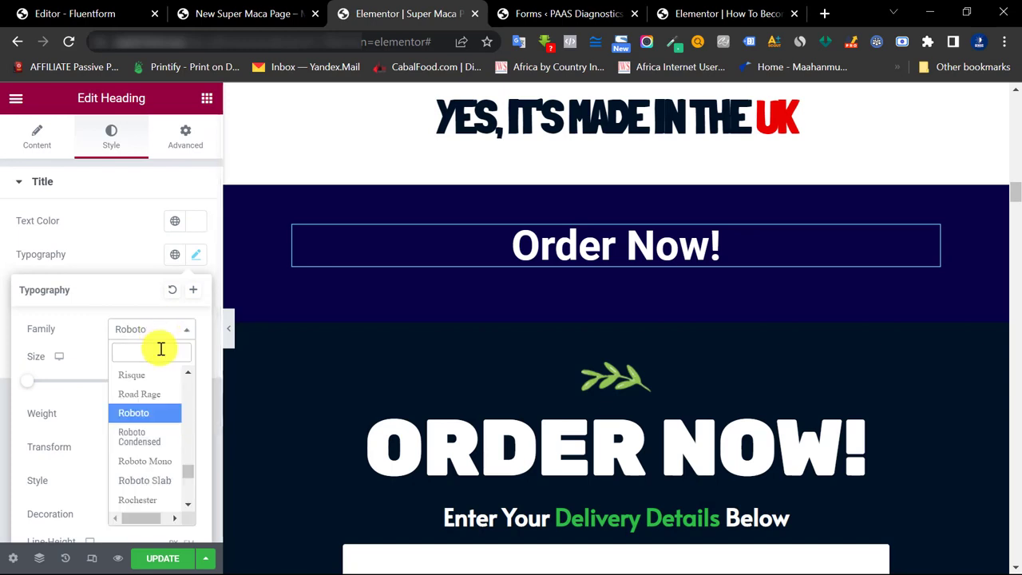
type("poppins")
key("Return")
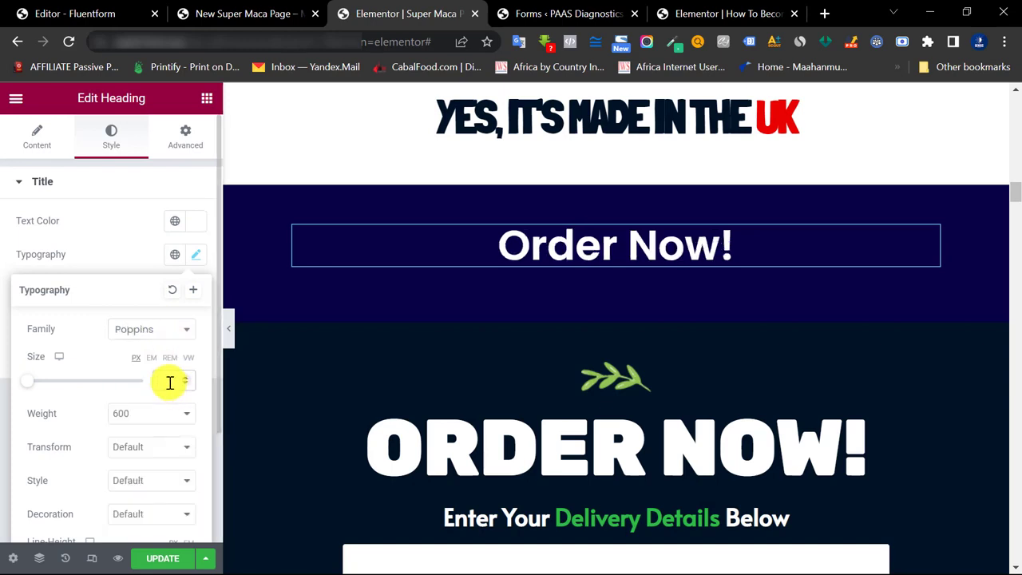
left_click(170, 383)
type("100")
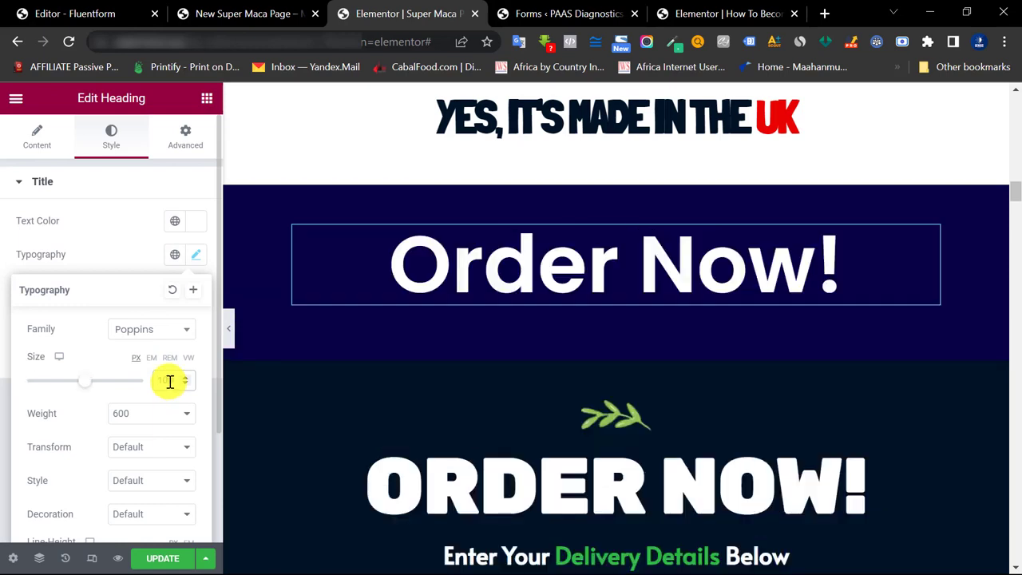
- Set the new heading's weight to 900 and its transform to Uppercase, and compare it with the original ORDER NOW! heading below
left_click(152, 408)
left_click(130, 518)
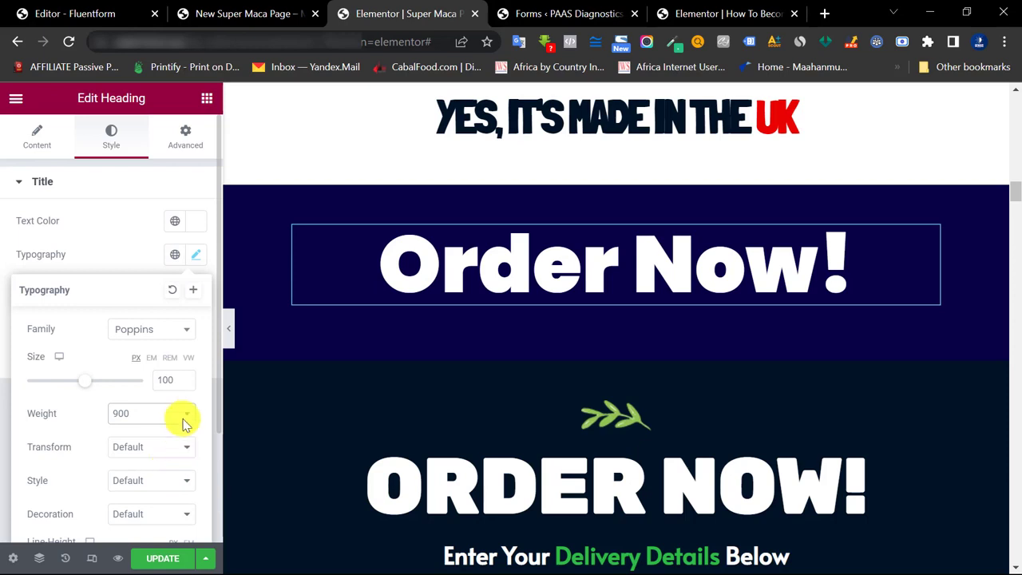
scroll(90, 455, "down", 2)
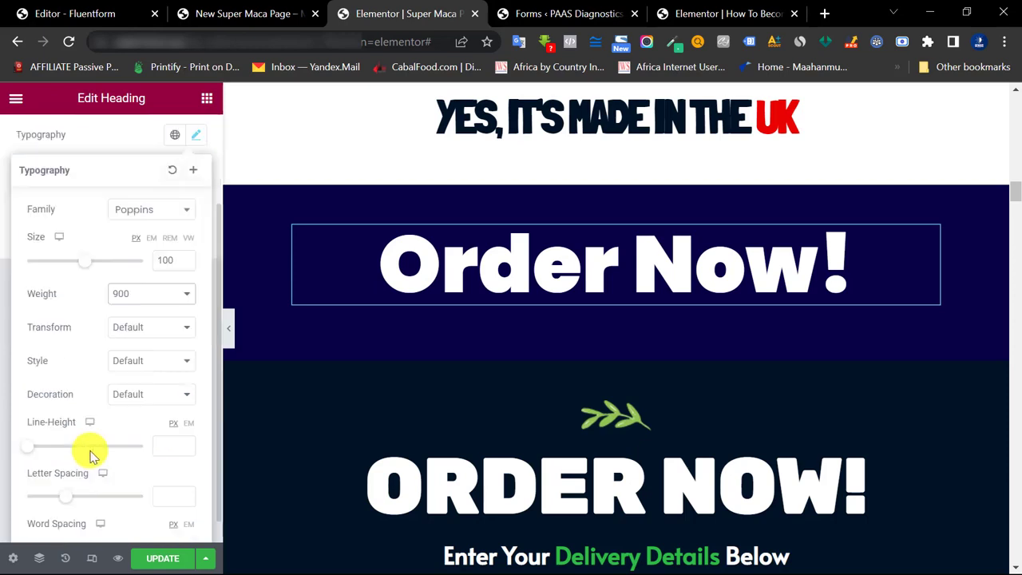
left_click(130, 332)
left_click(147, 357)
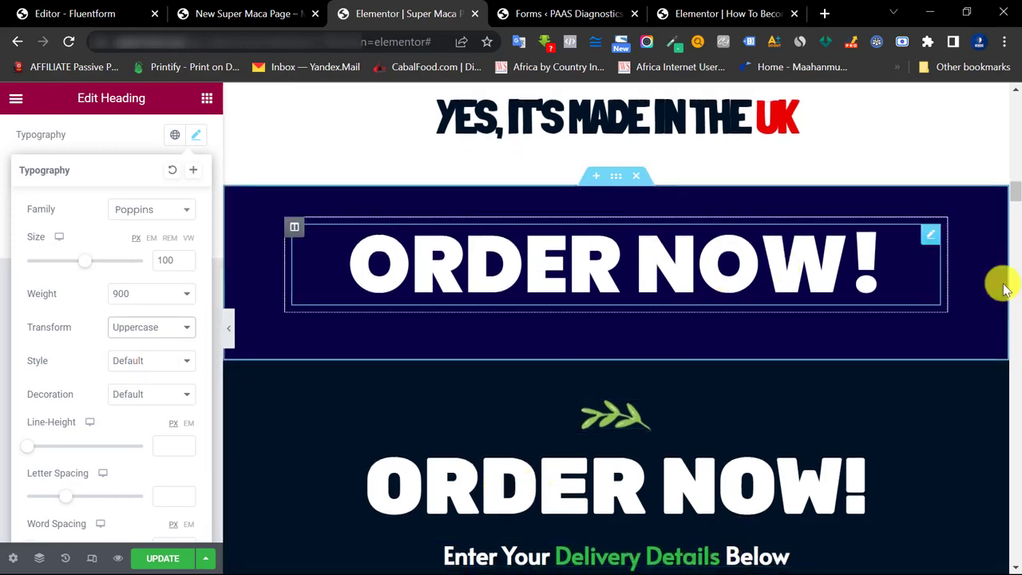
scroll(588, 403, "down", 1)
scroll(589, 403, "up", 1)
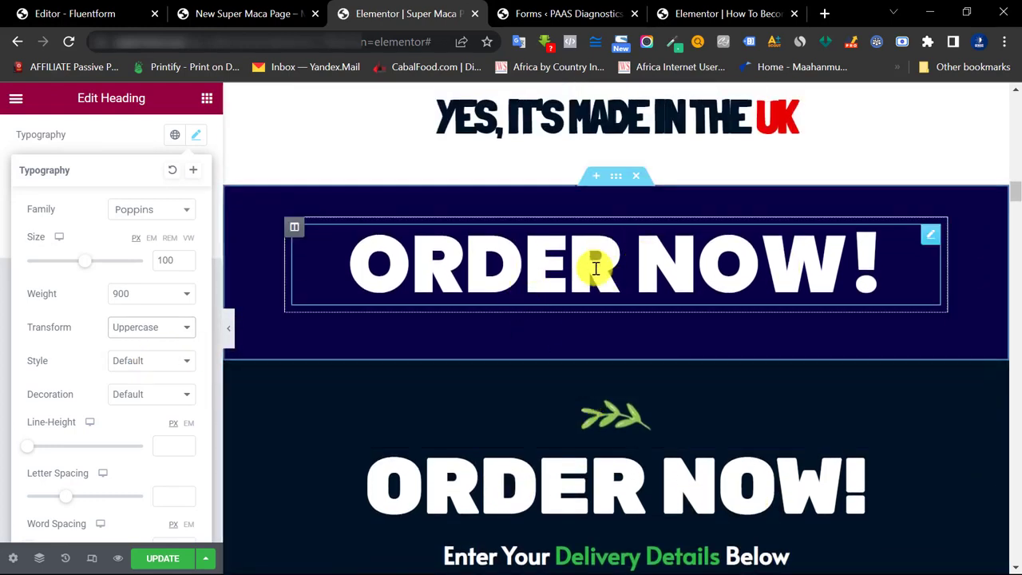
scroll(694, 279, "down", 2)
scroll(687, 283, "up", 1)
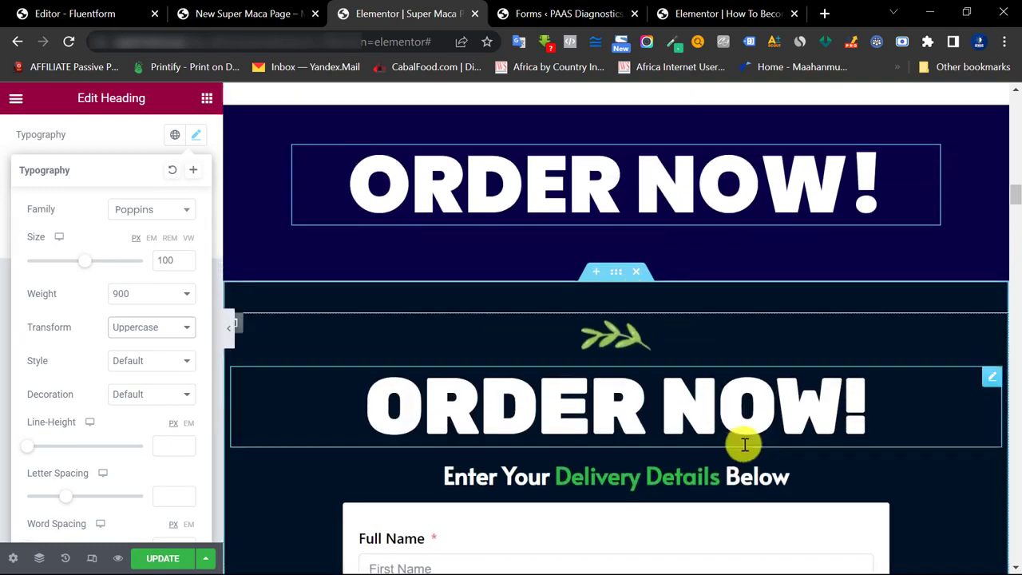
scroll(198, 174, "up", 2)
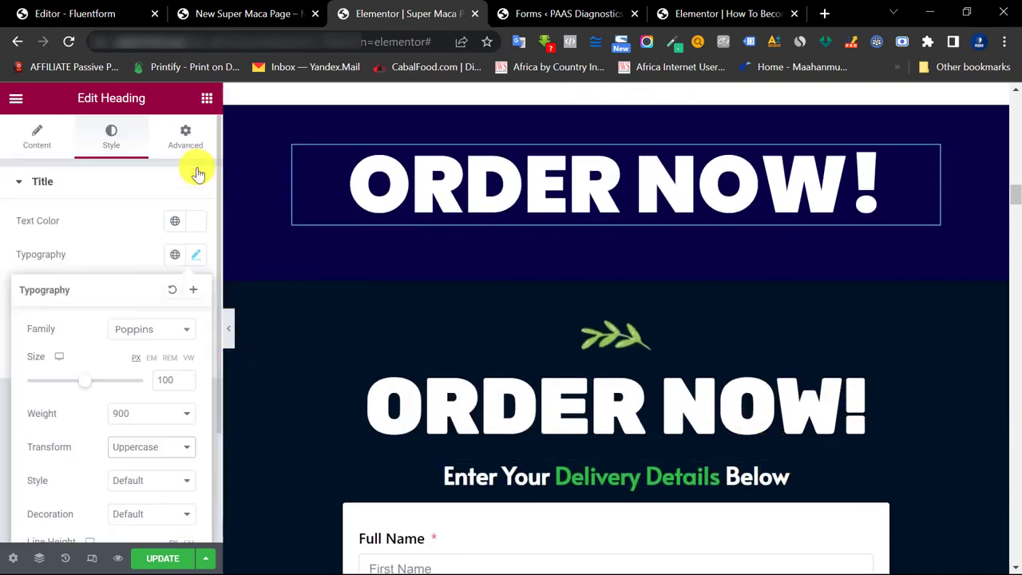
- Add a centered heading reading "Enter Your Delivery Details Below" beneath the new ORDER NOW! heading
left_click(206, 140)
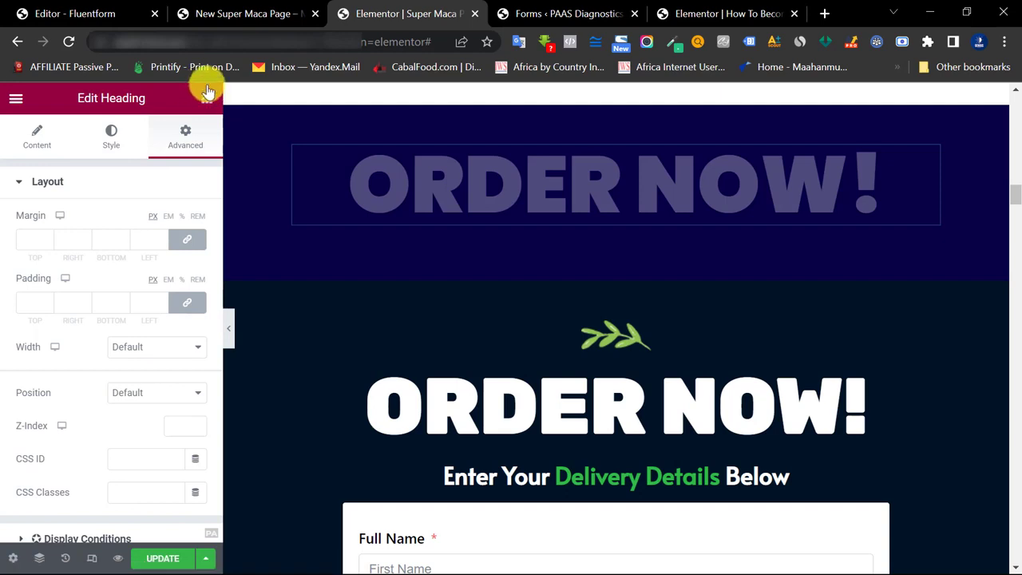
left_click(207, 100)
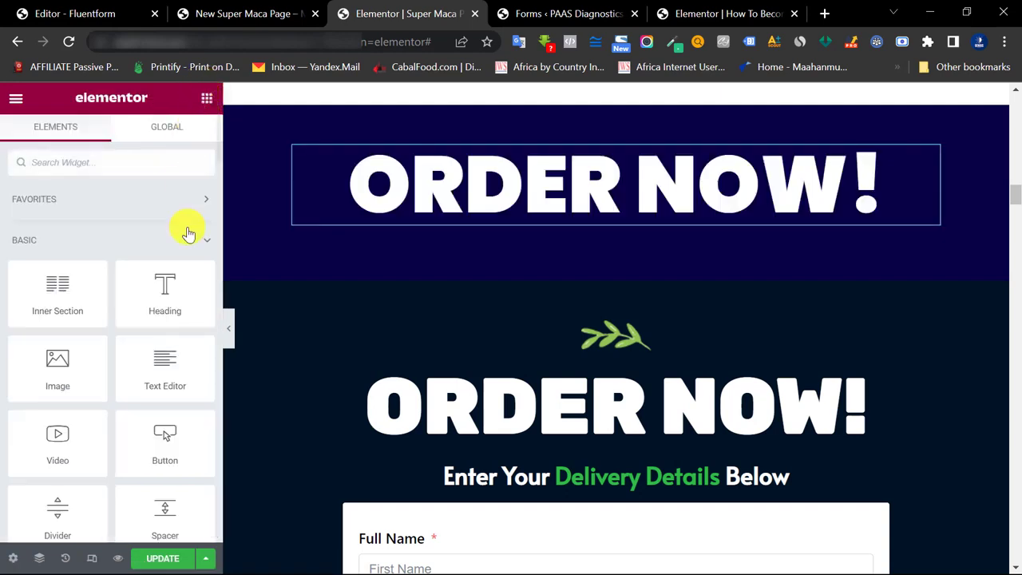
left_click_drag(159, 302, 579, 206)
left_click(117, 238)
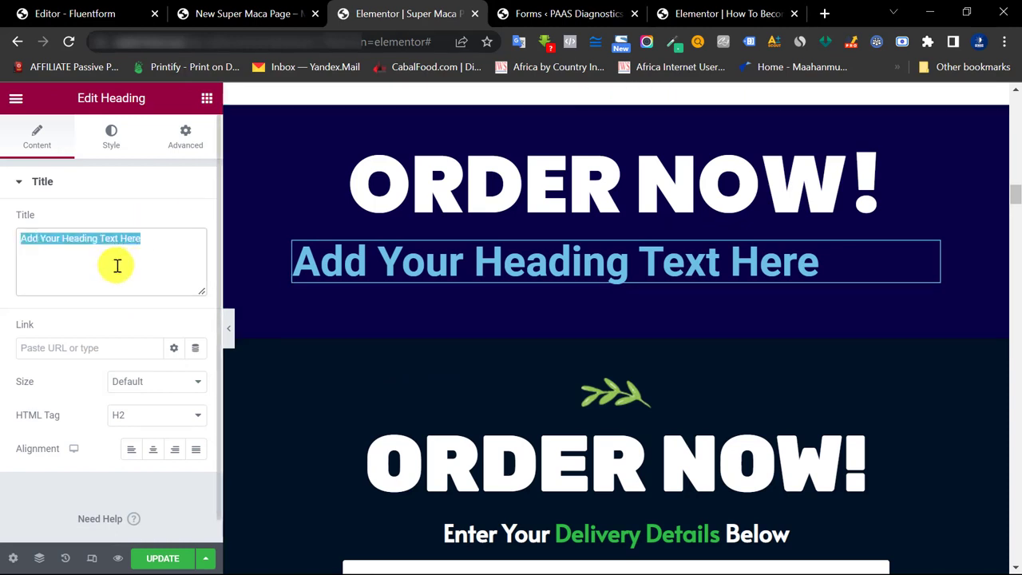
type("Enter Your Delivery Details Below")
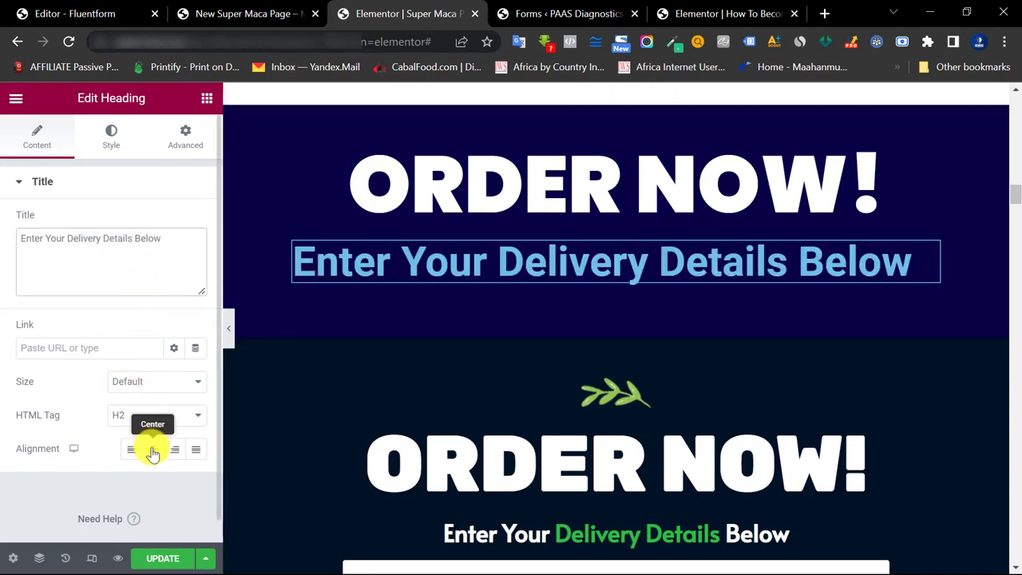
left_click(153, 451)
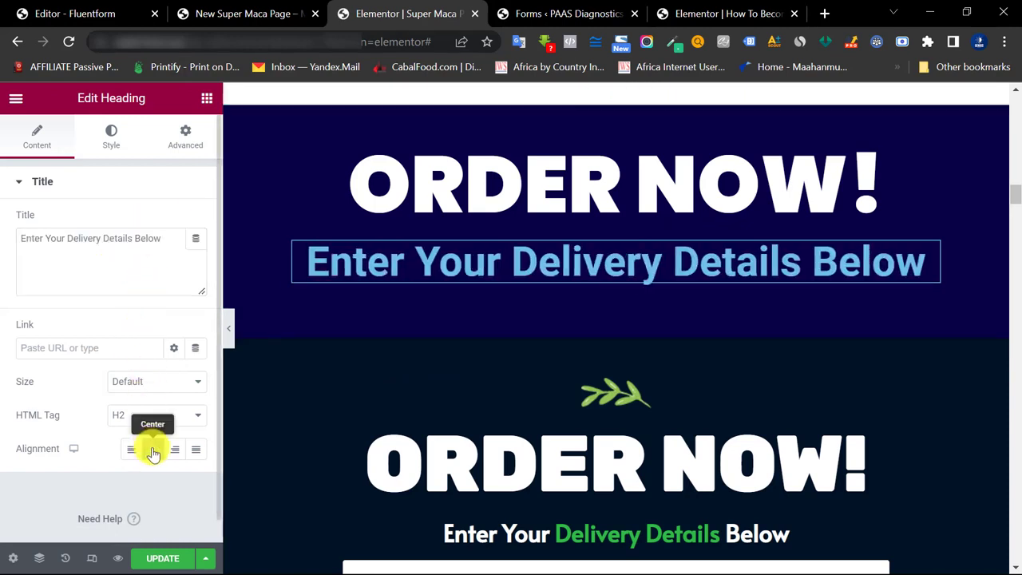
- Set the text color of the new delivery details heading to white (#FFFFFF)
left_click(116, 144)
left_click(197, 221)
left_click_drag(143, 322, 84, 270)
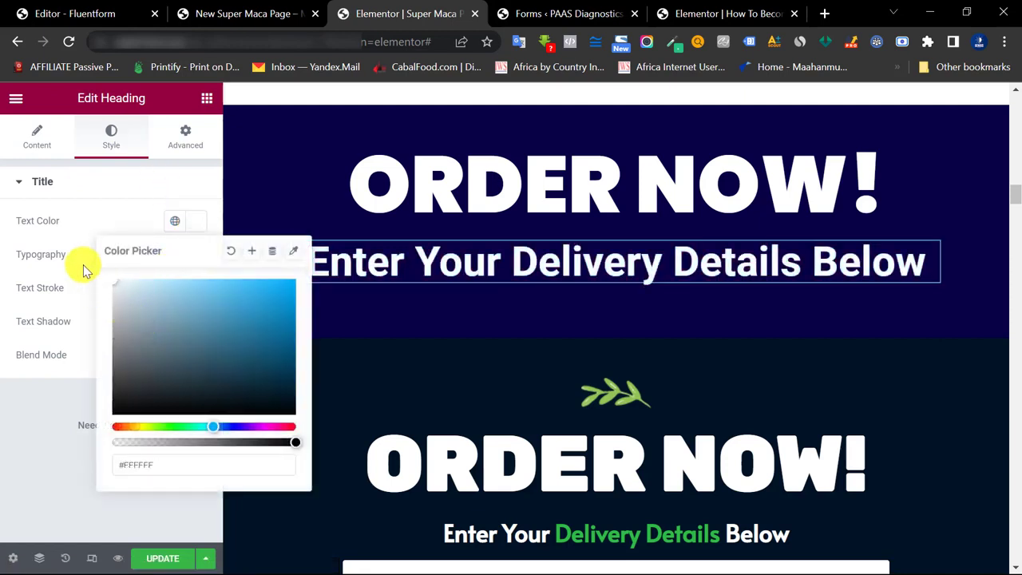
left_click(94, 220)
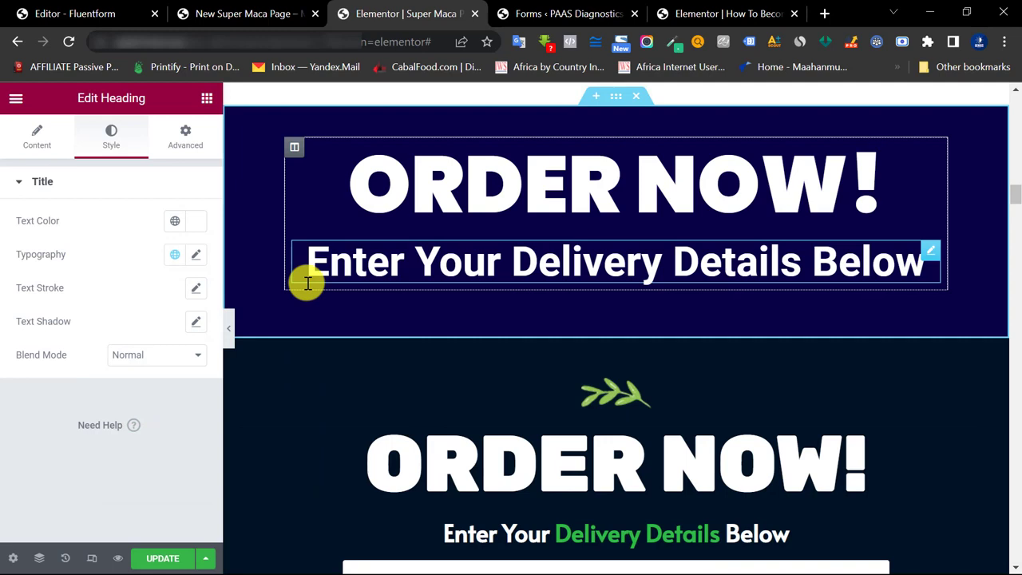
- Check the color markup in the original delivery details heading, and set the new delivery details heading's font size to 30 px
left_click(582, 518)
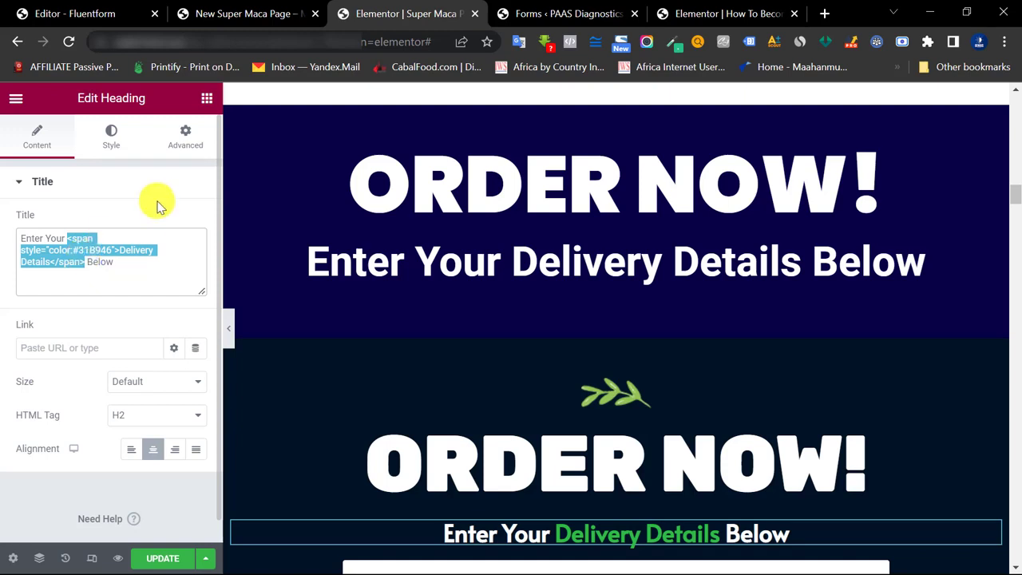
left_click(575, 262)
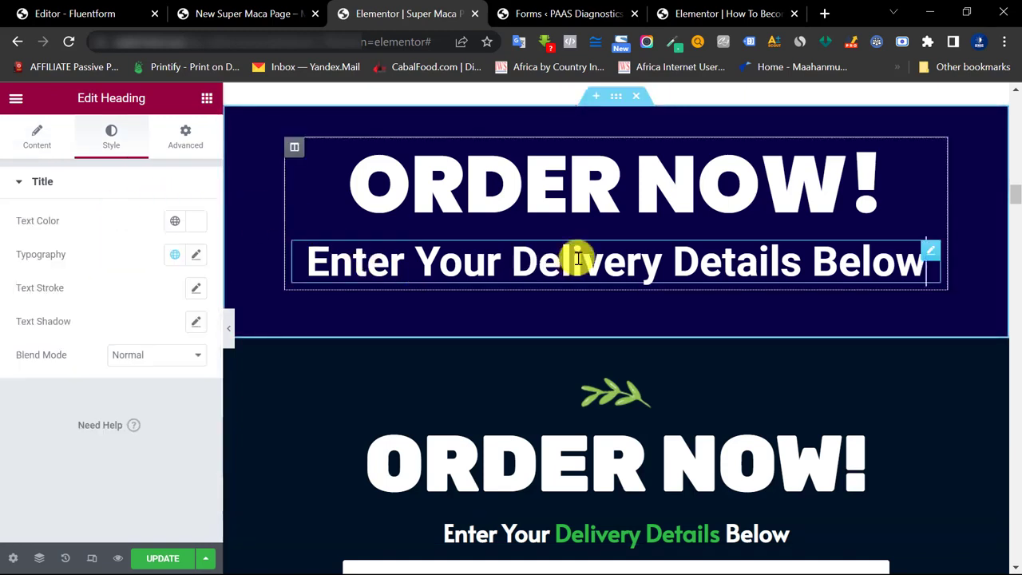
left_click(193, 253)
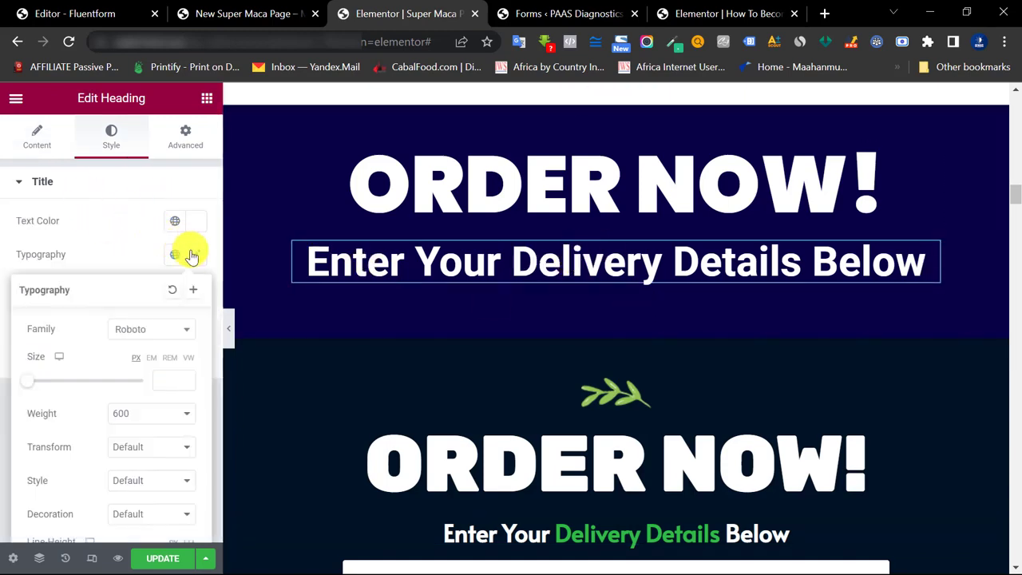
left_click(169, 374)
type("40")
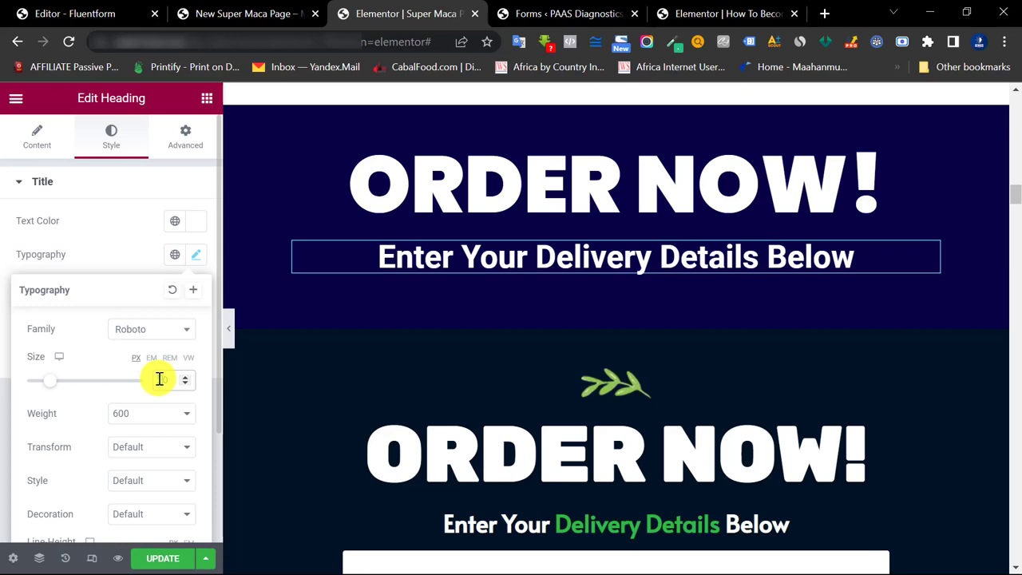
key("BackSpace")
key("BackSpace")
type("30")
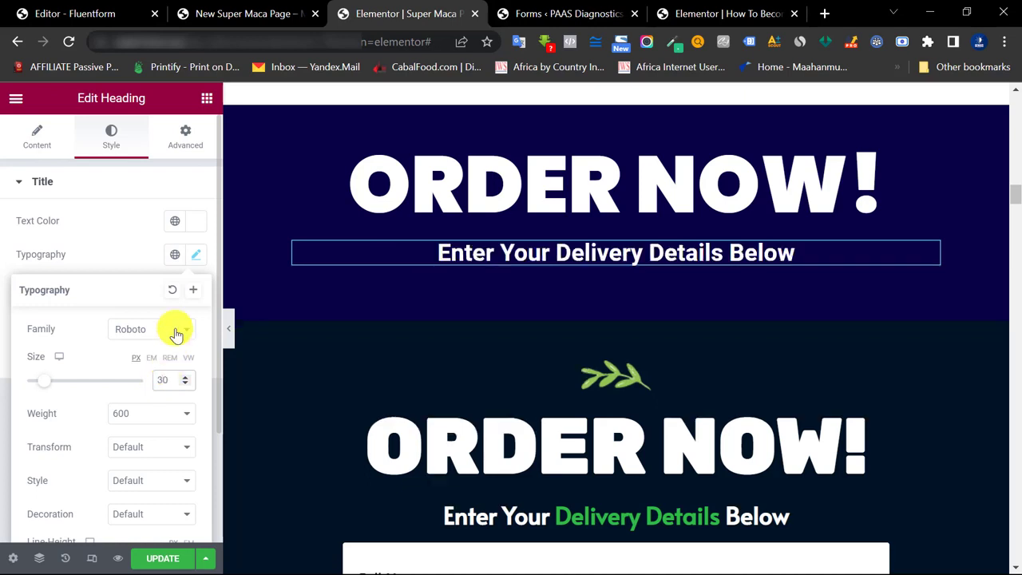
- Set the new delivery details heading's font family to Montserrat and compare it with the original heading below
left_click(177, 333)
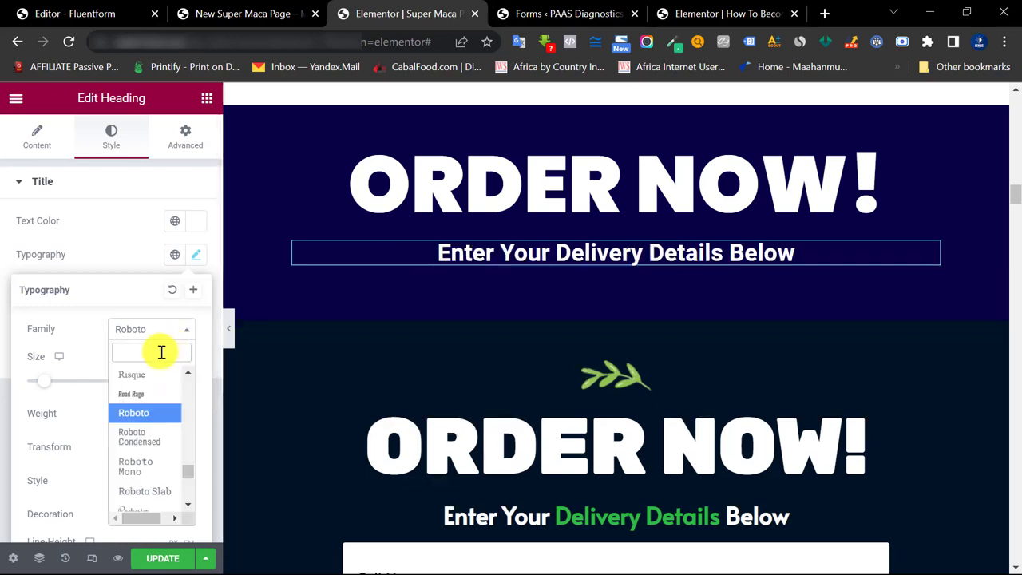
type("monst")
key("BackSpace")
key("BackSpace")
key("BackSpace")
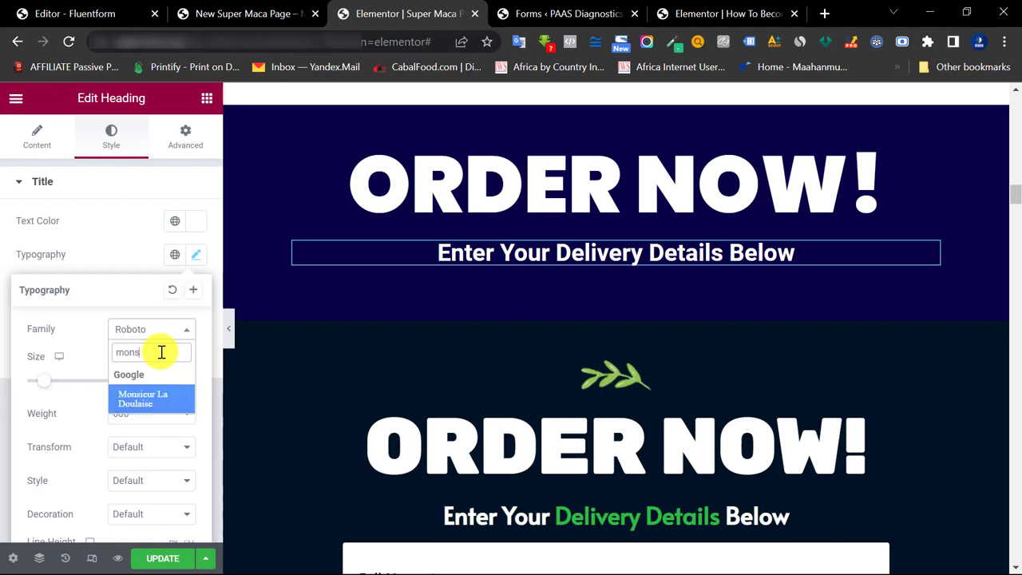
type("ts")
key("BackSpace")
key("BackSpace")
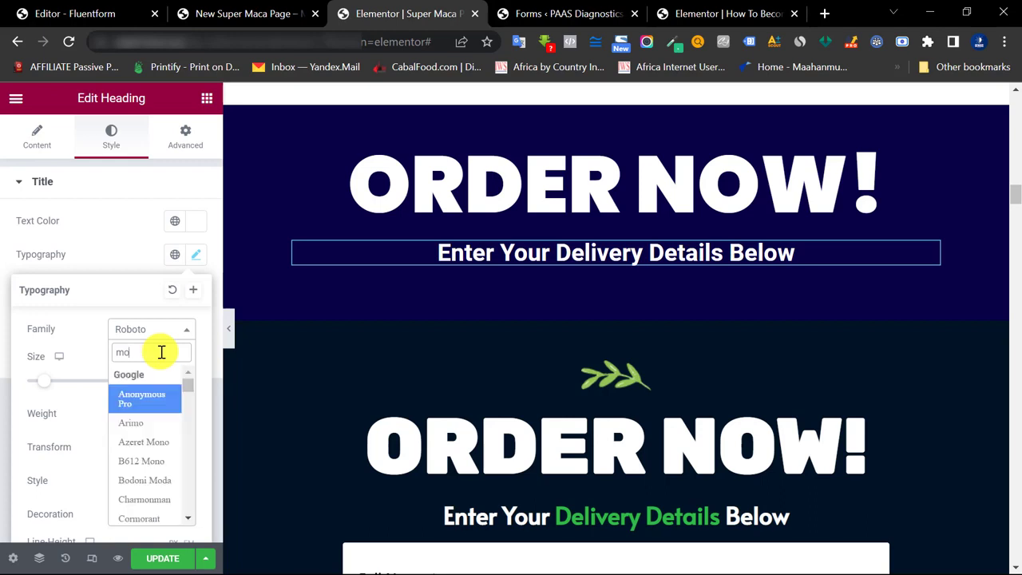
type("nts")
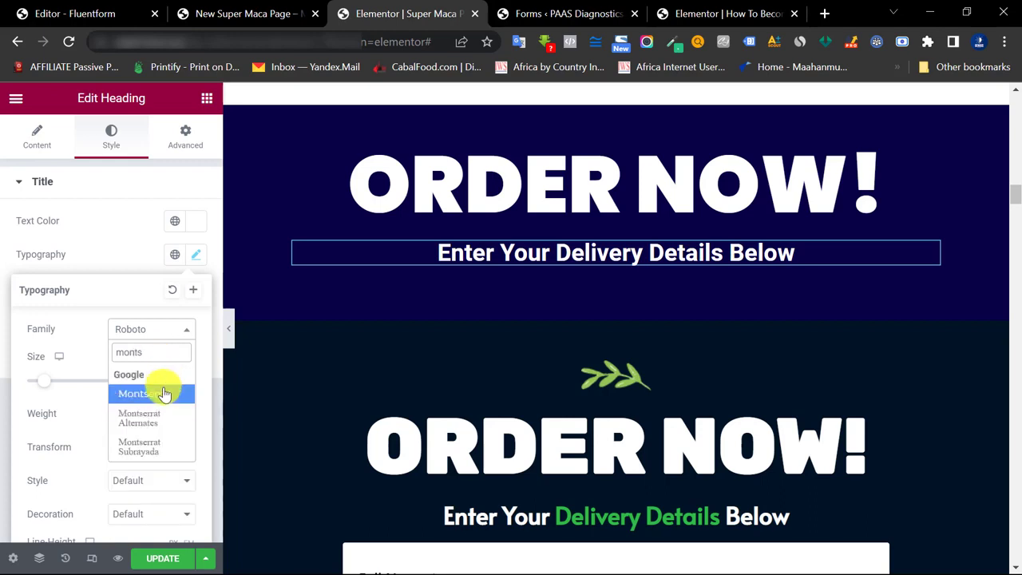
left_click(163, 394)
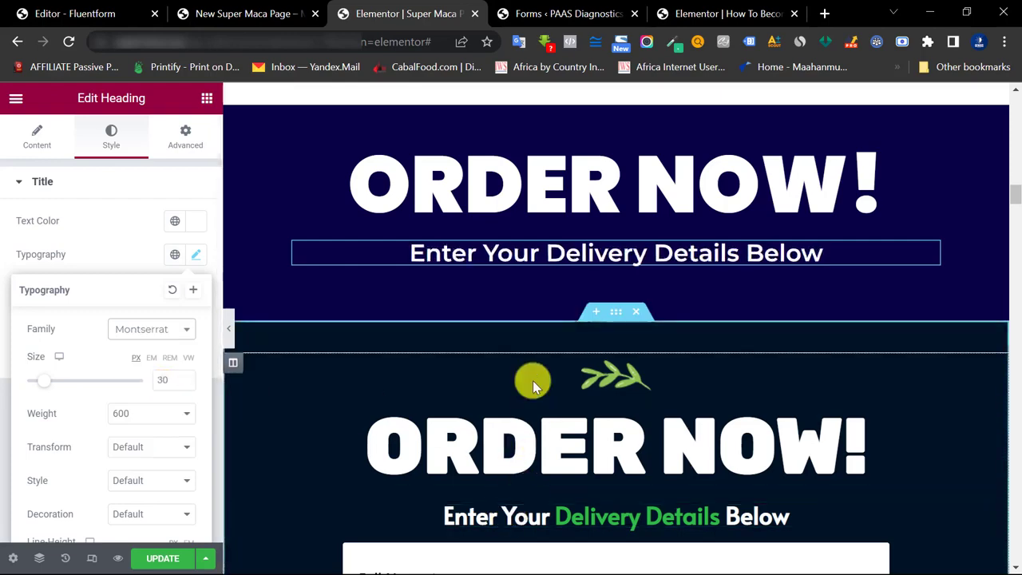
scroll(559, 464, "down", 2)
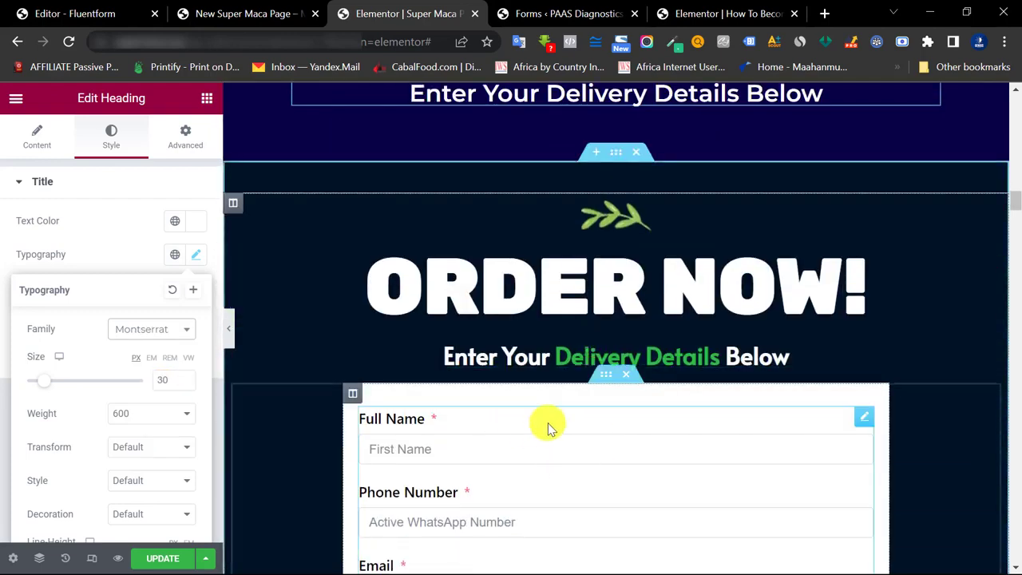
scroll(503, 303, "up", 2)
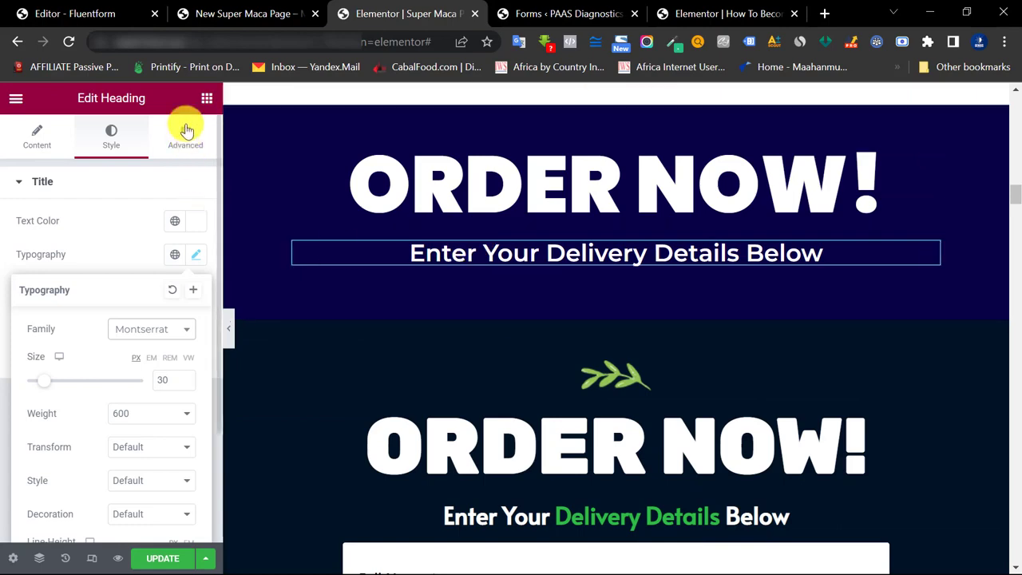
- Add an inner section beneath the new delivery details heading and delete one of its columns to leave a single column
left_click(207, 98)
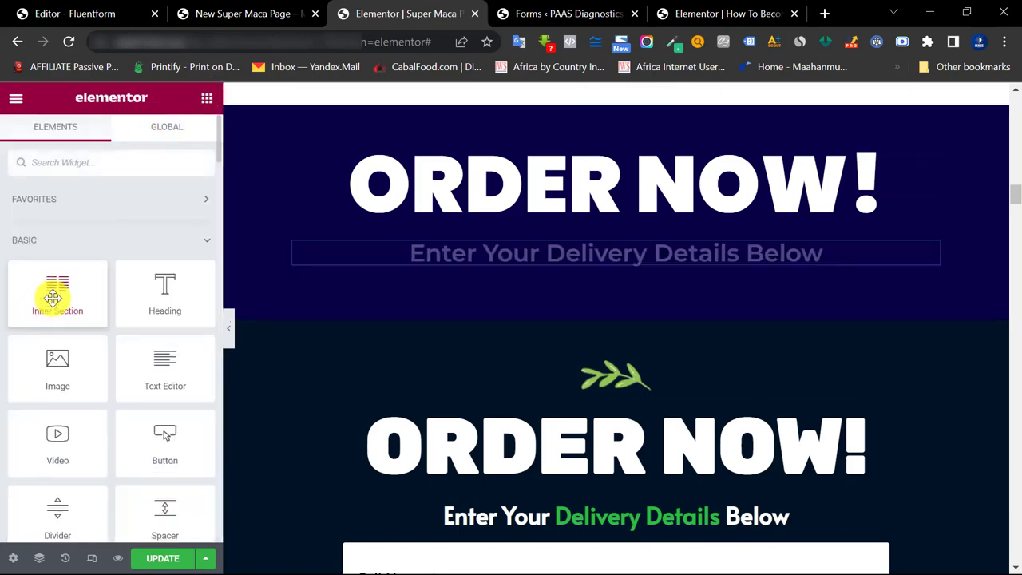
left_click_drag(52, 298, 548, 262)
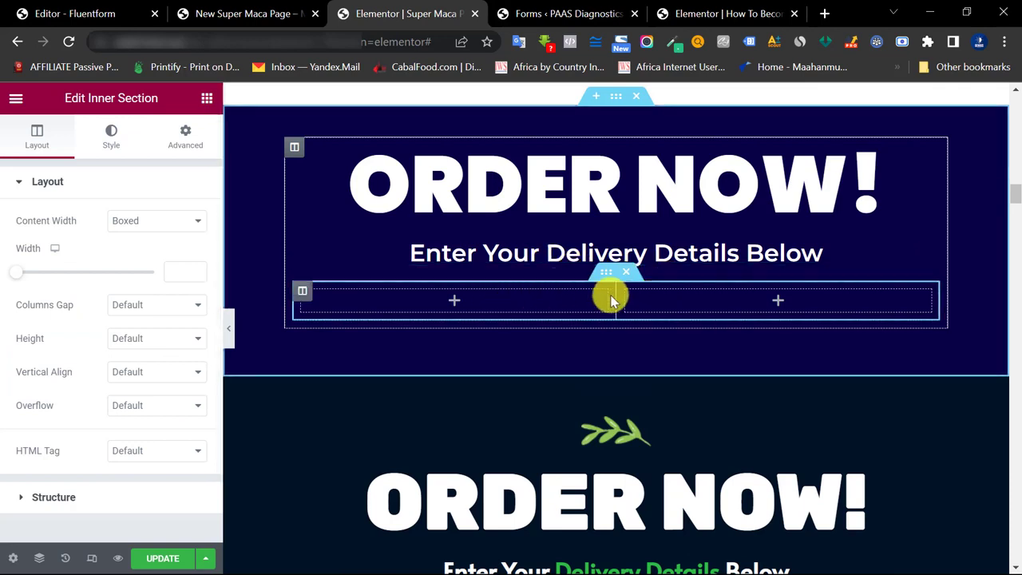
right_click(629, 297)
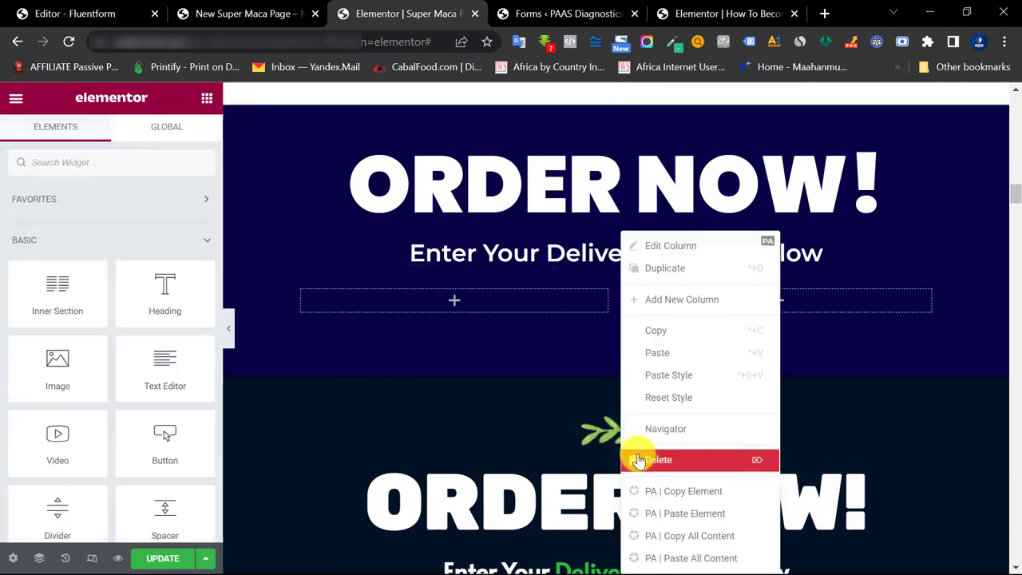
left_click(634, 456)
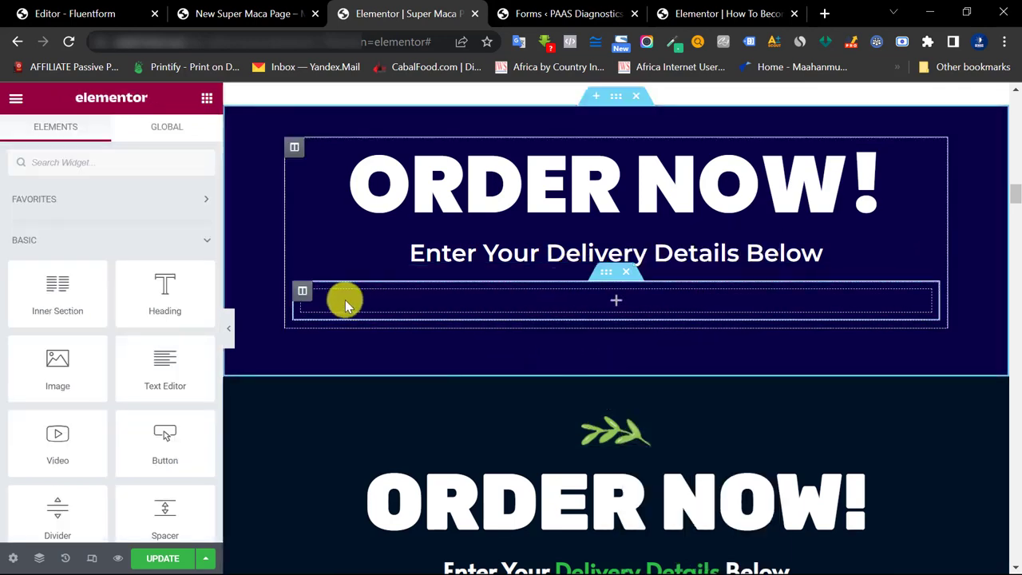
scroll(431, 437, "down", 2)
scroll(432, 436, "up", 2)
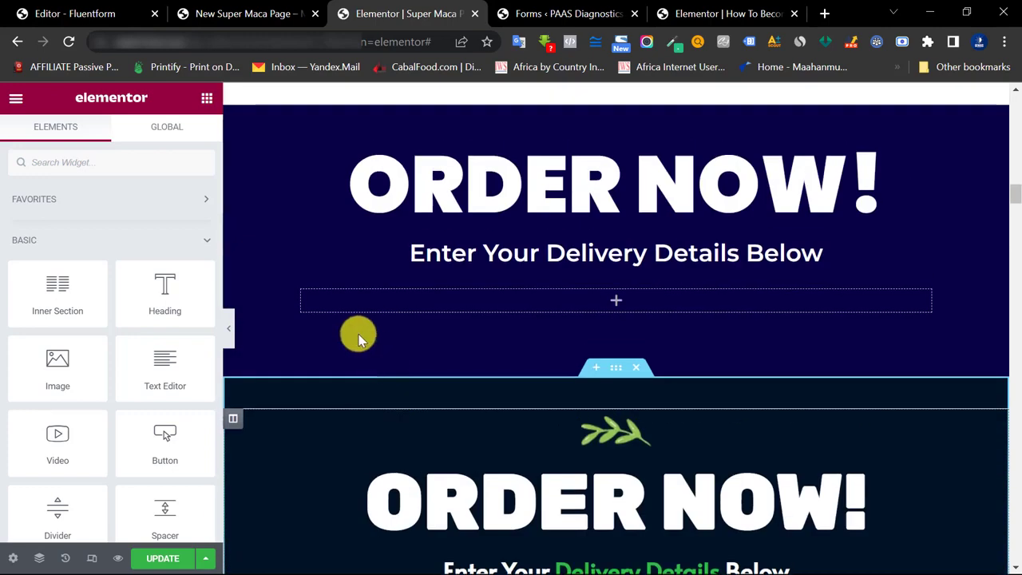
- Give the inner section's column a classic background in white
left_click(303, 290)
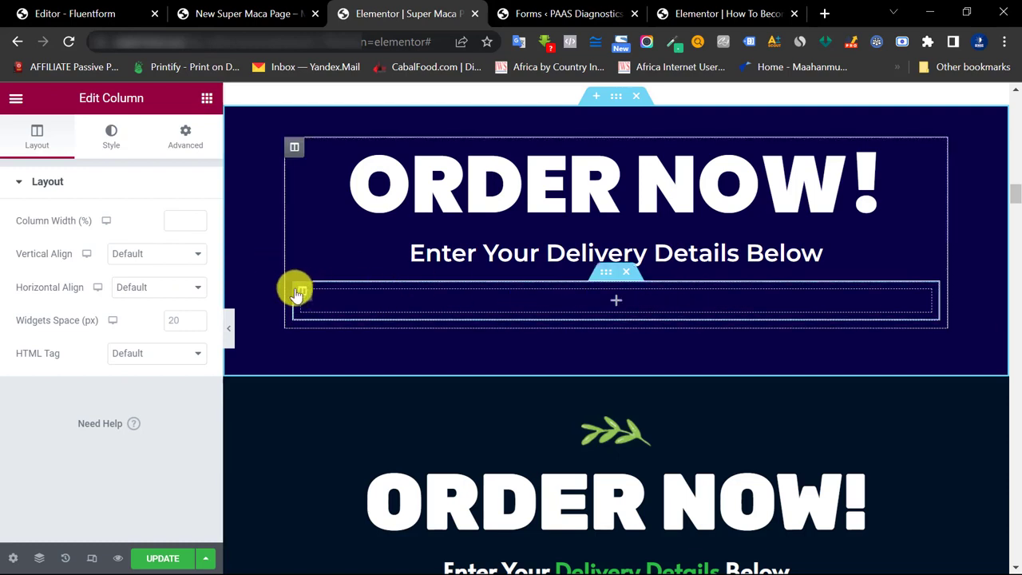
left_click(123, 152)
left_click(154, 254)
left_click(197, 289)
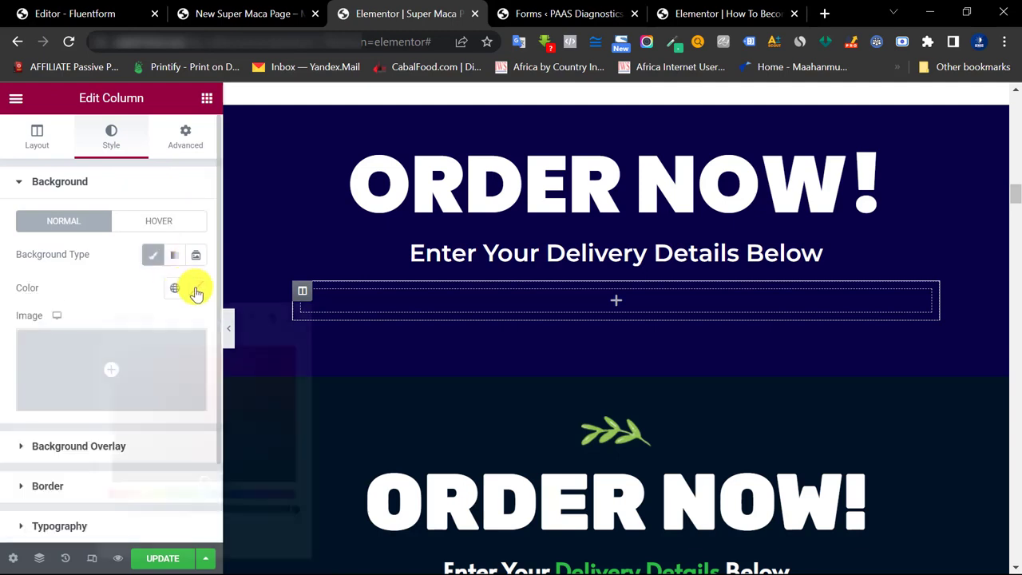
left_click(110, 349)
left_click(87, 278)
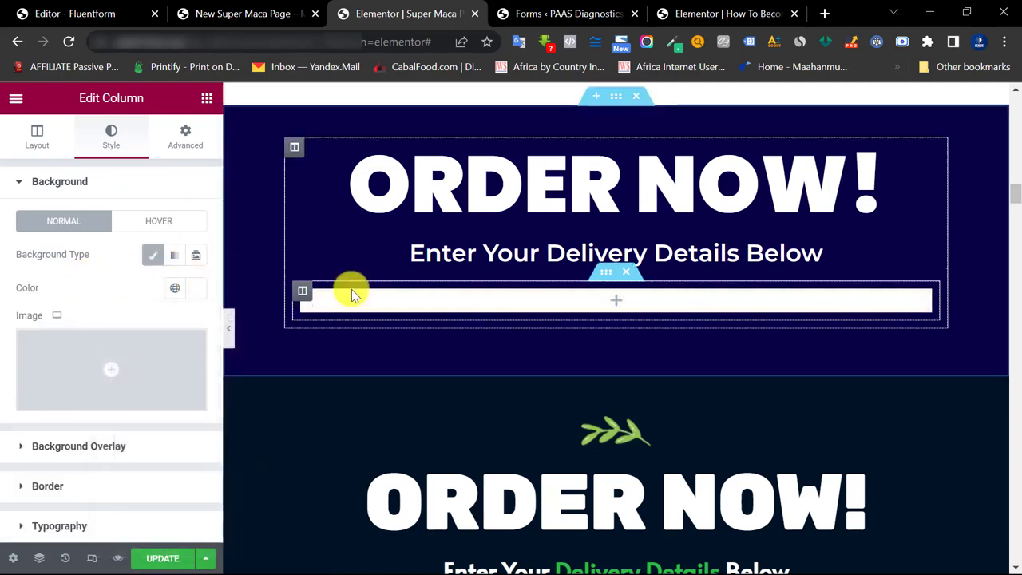
- Set the inner column's padding to 20 px on all four sides
left_click(185, 142)
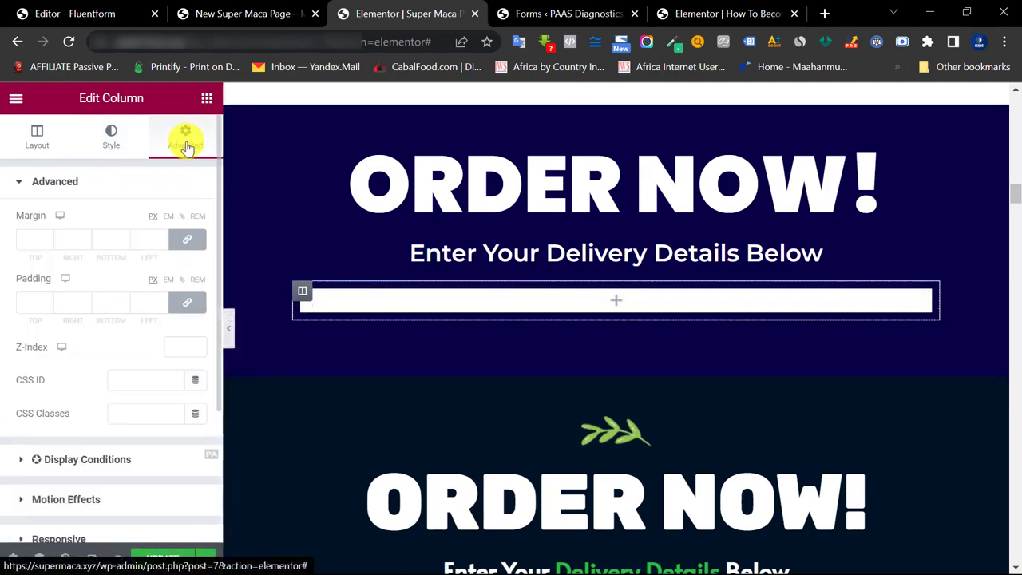
left_click(22, 301)
type("20")
left_click(173, 304)
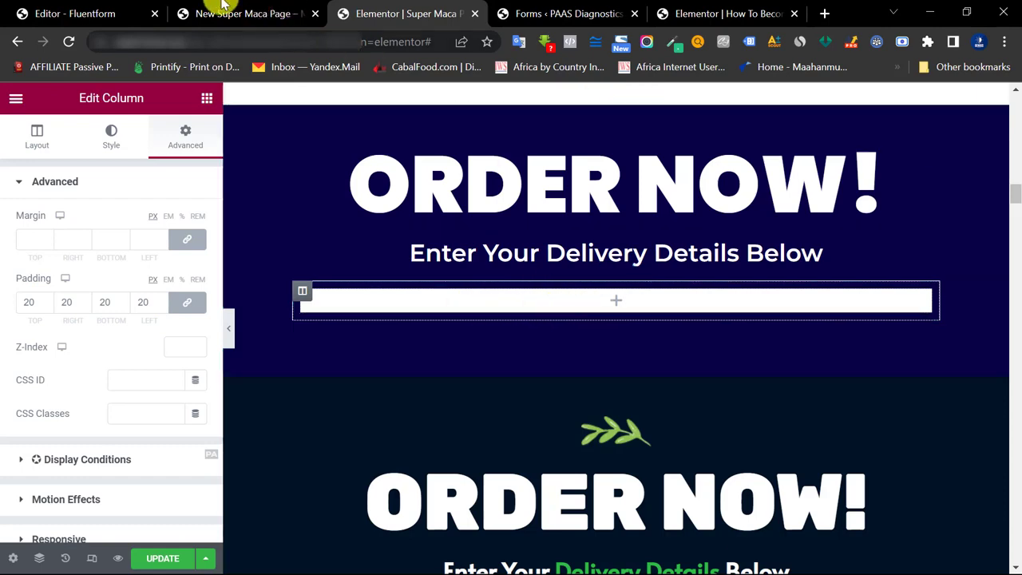
- Copy the Shoes Form shortcode from the Fluent Forms editor and return to the Elementor page
left_click(136, 8)
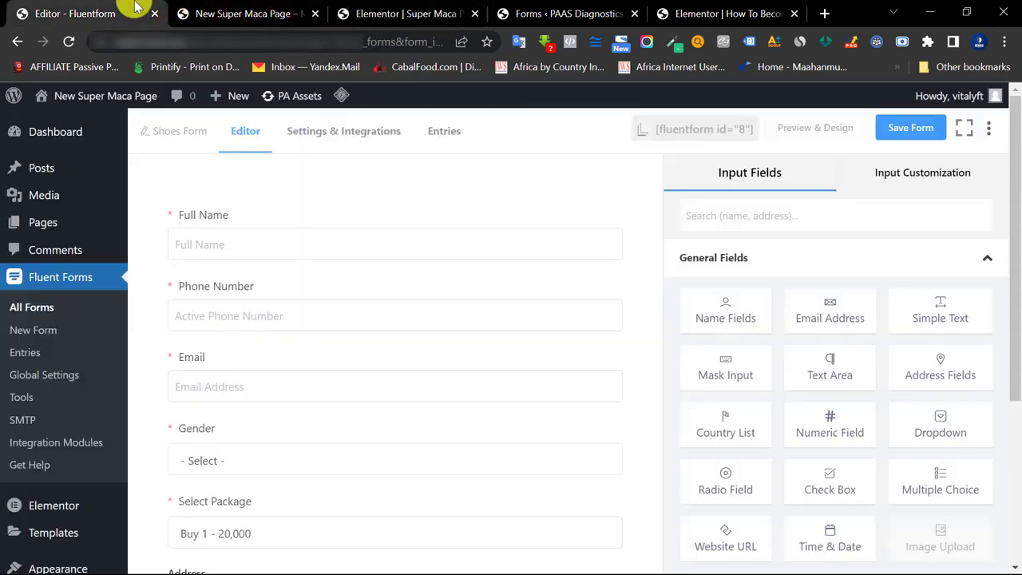
left_click(700, 132)
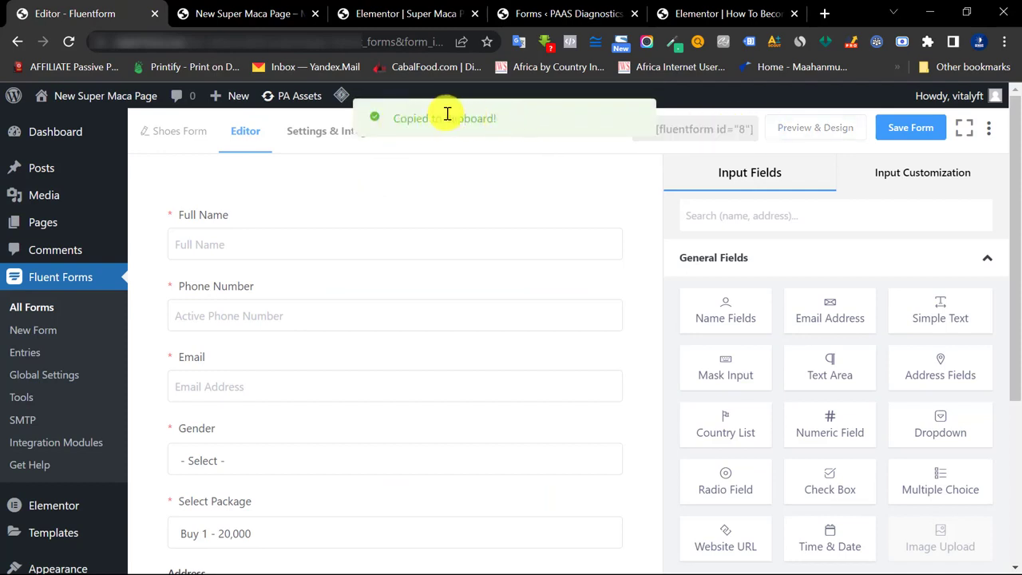
left_click(426, 16)
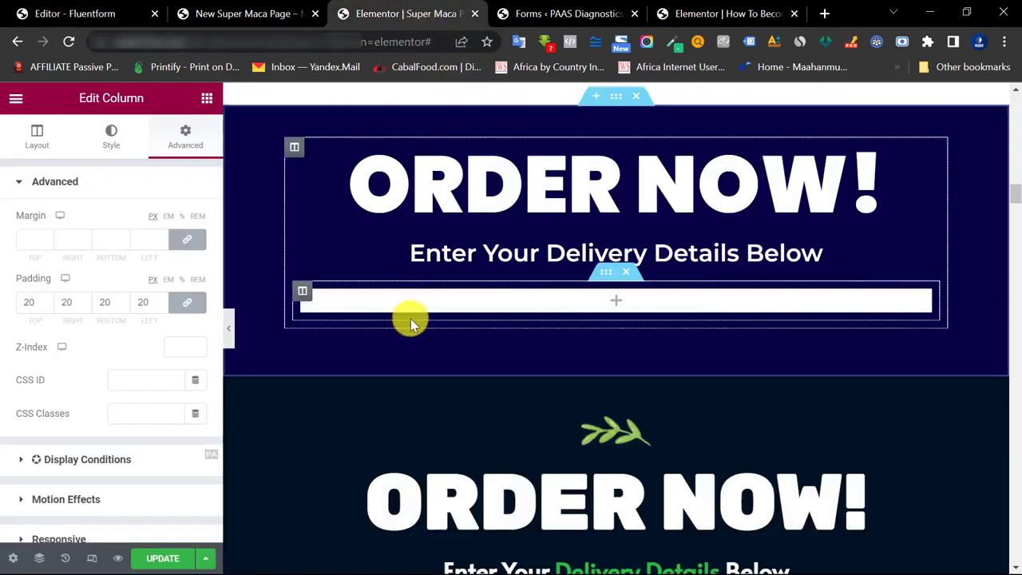
- Find the Shortcode widget and place it in the white inner column
left_click(204, 100)
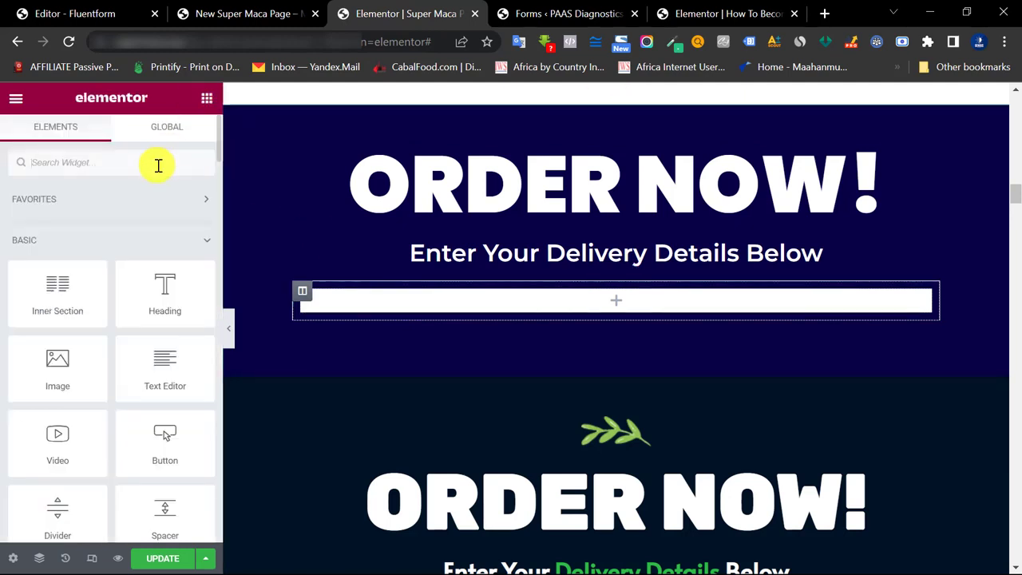
type("short")
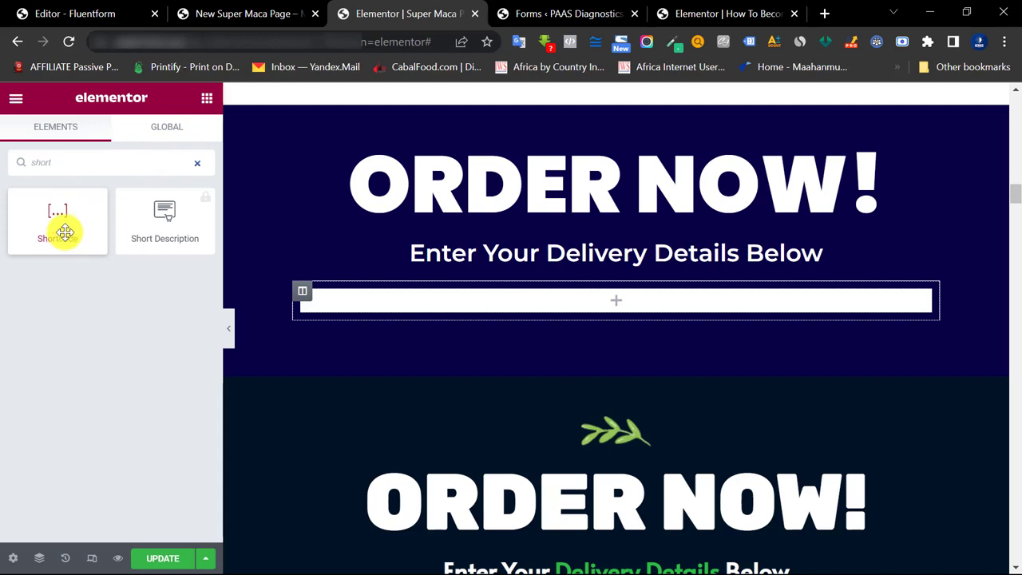
left_click_drag(64, 231, 612, 301)
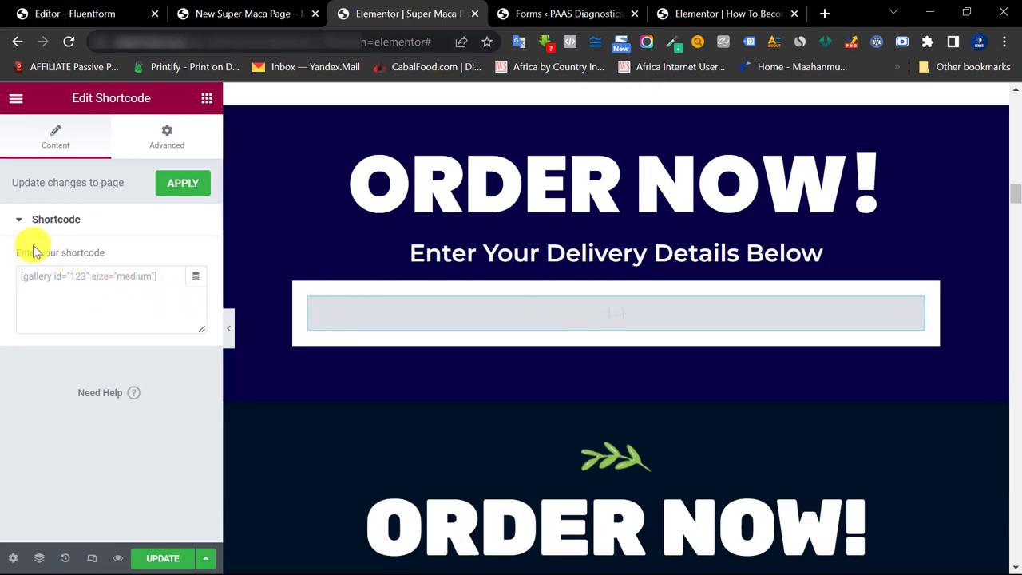
- Paste the form shortcode [fluentform id="8"] into the new Shortcode widget
left_click(119, 20)
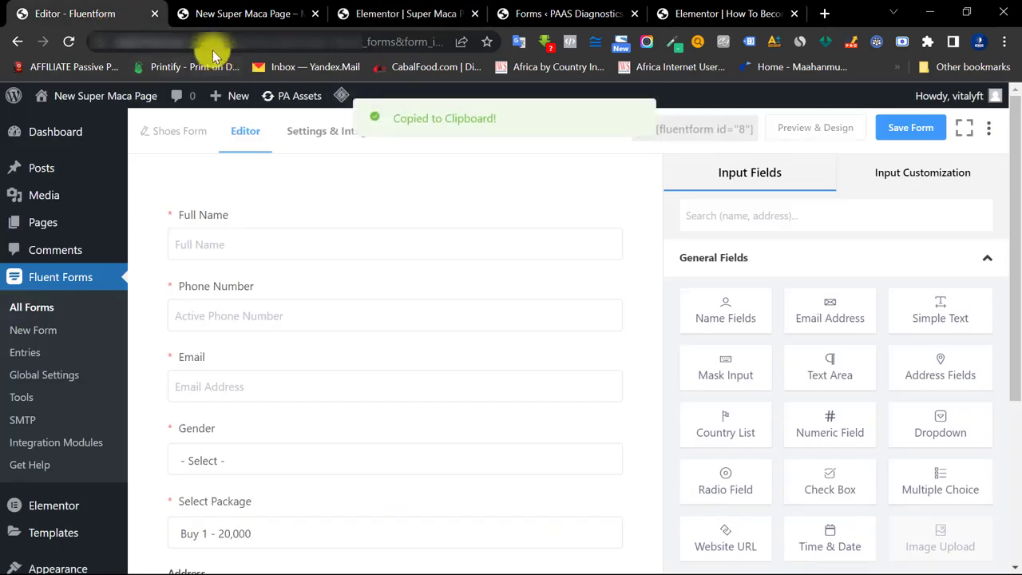
left_click(372, 13)
left_click(191, 281)
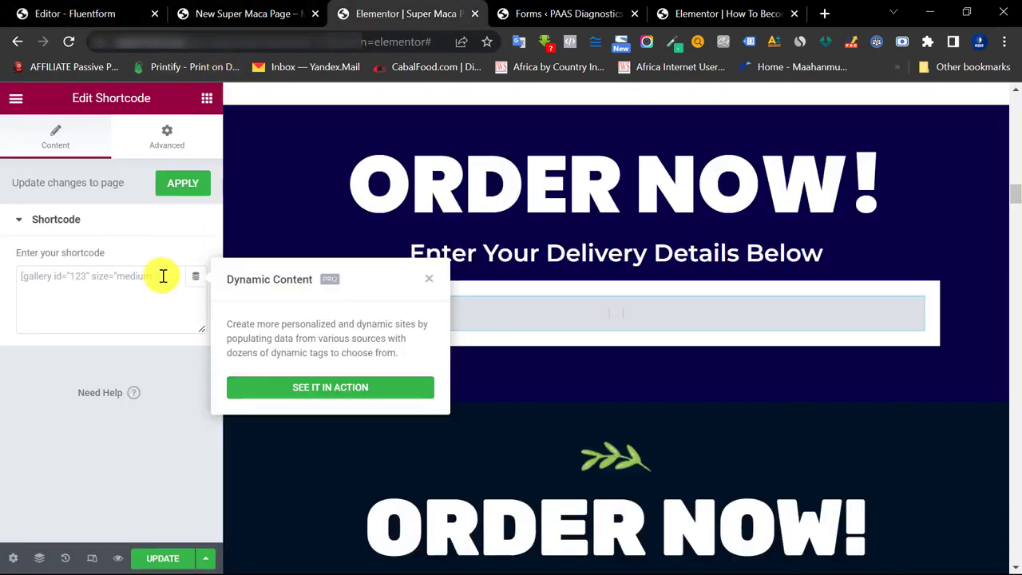
left_click(160, 276)
key("ctrl+v")
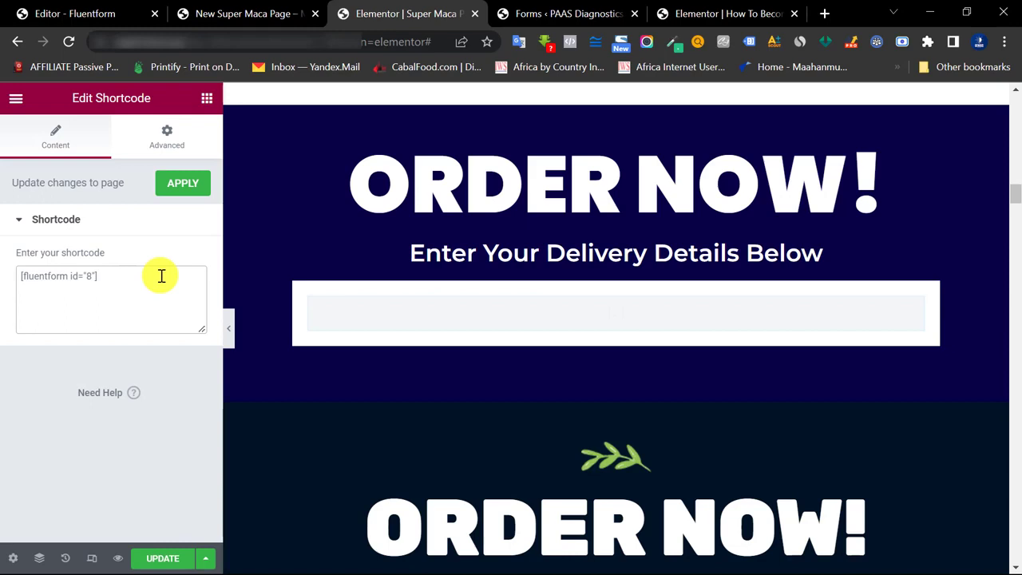
- Compare the embedded form's fields and submit button with the Fluent Forms editor and the original order form below
scroll(506, 360, "down", 1)
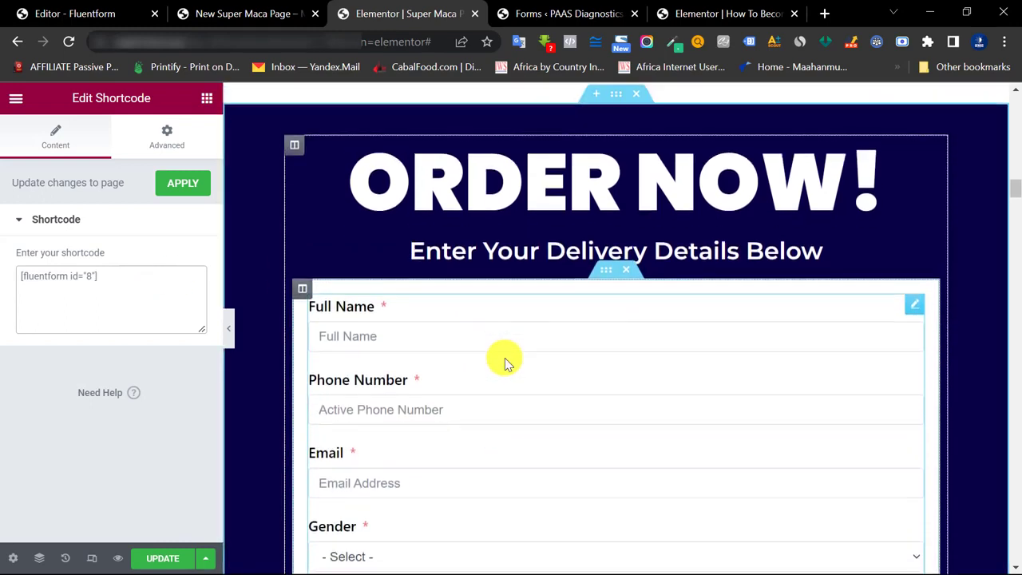
scroll(504, 363, "down", 5)
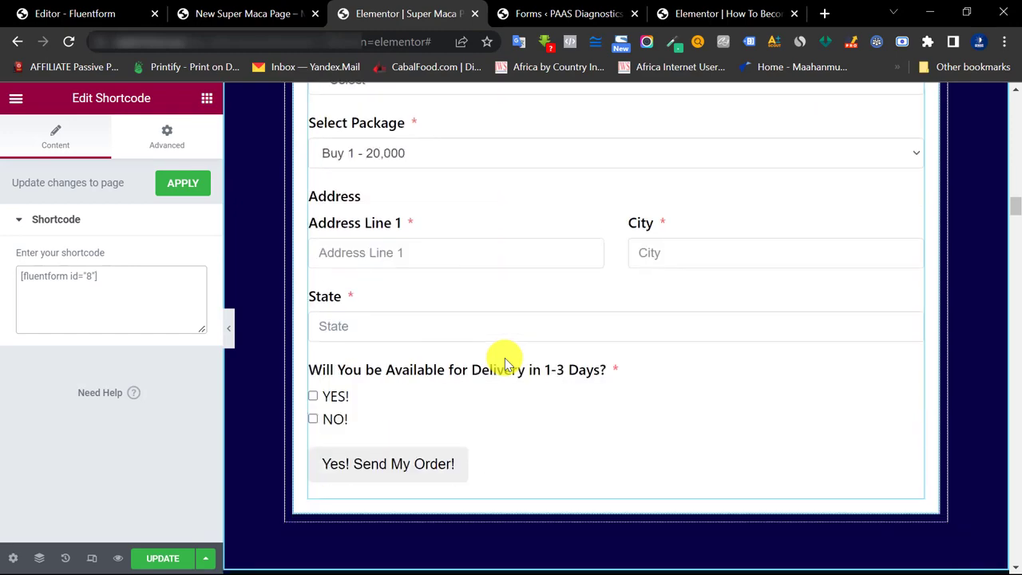
left_click(68, 16)
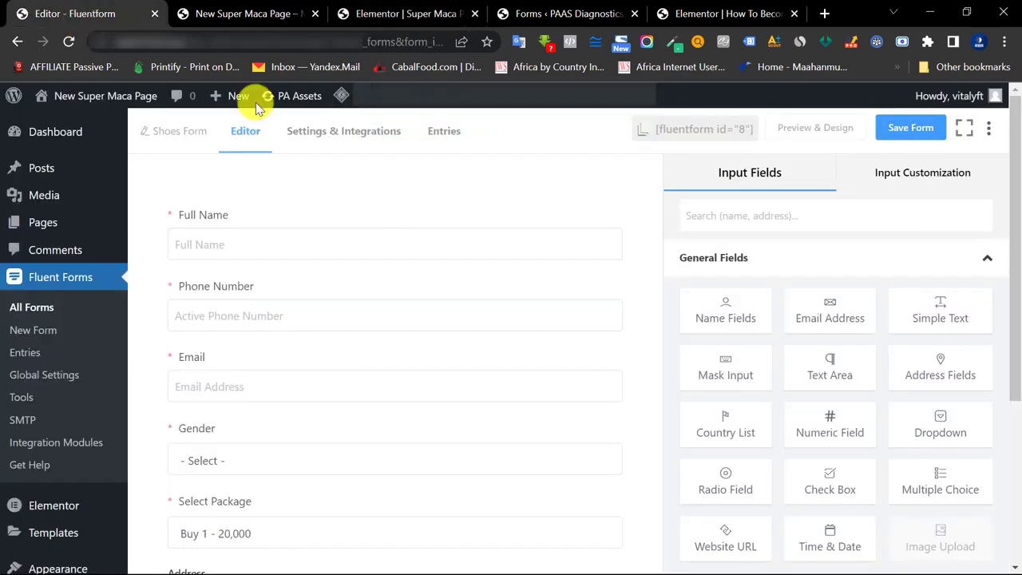
scroll(570, 353, "down", 4)
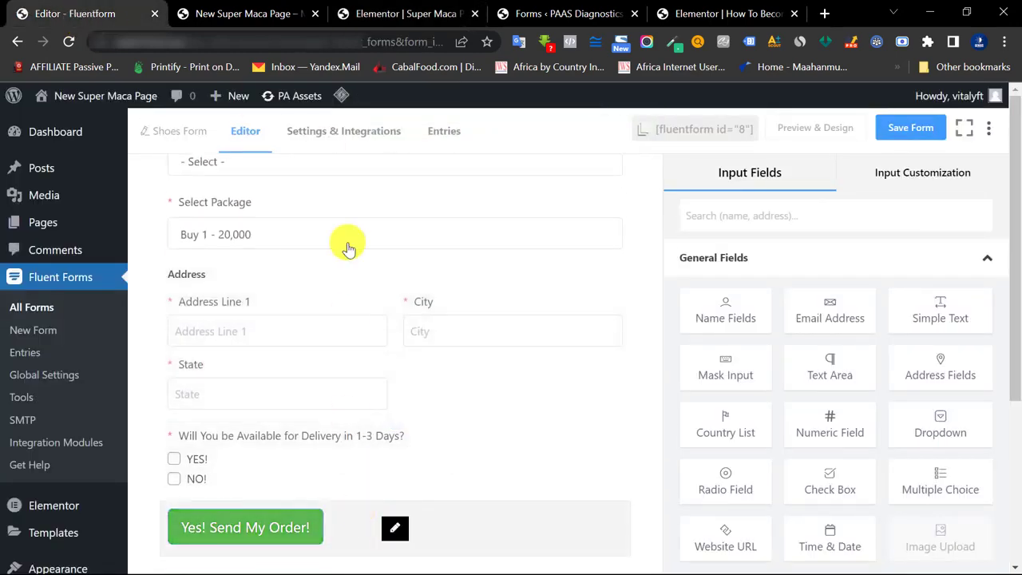
left_click(366, 11)
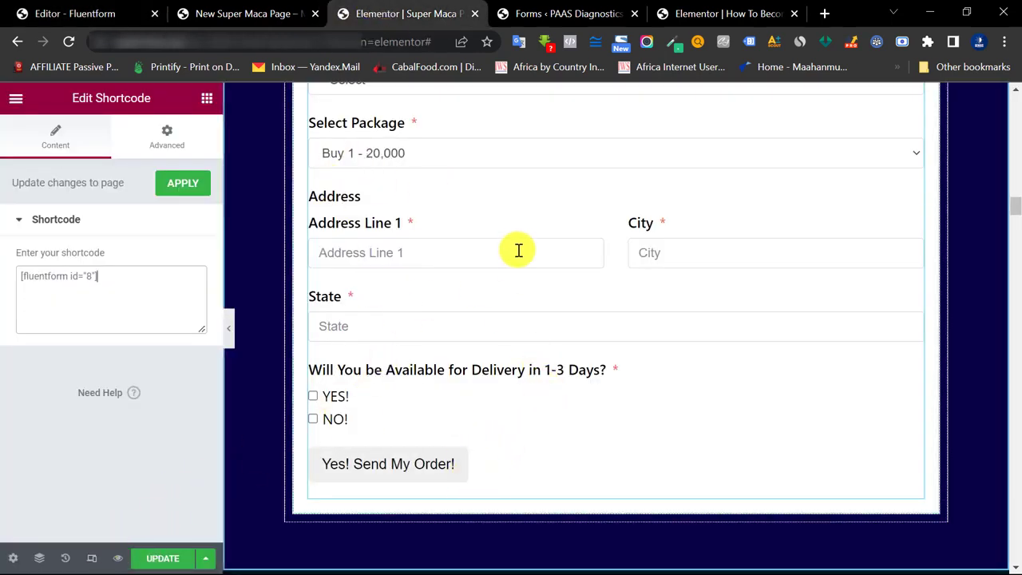
left_click(44, 11)
left_click(393, 16)
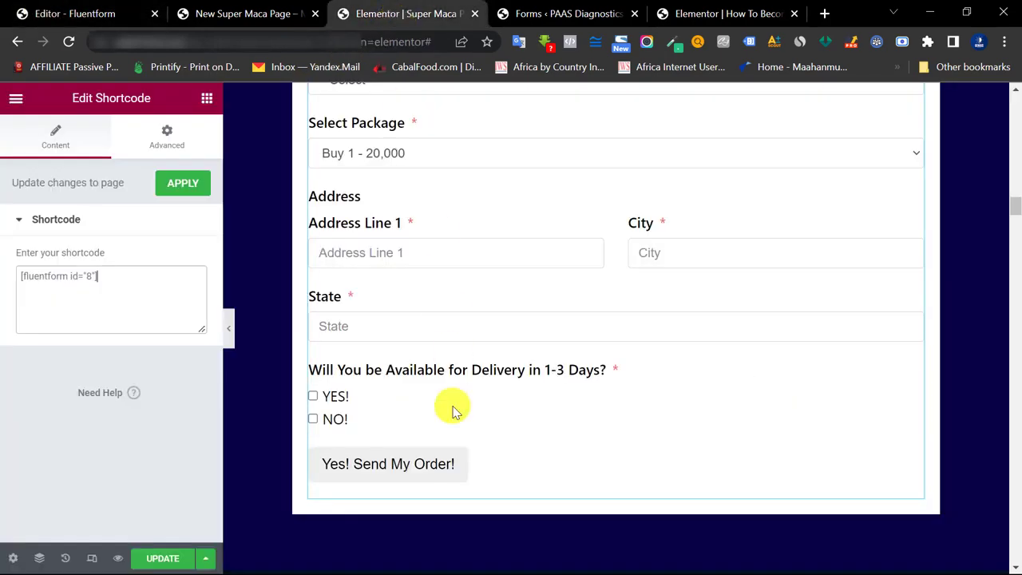
scroll(489, 419, "up", 4)
scroll(489, 333, "down", 15)
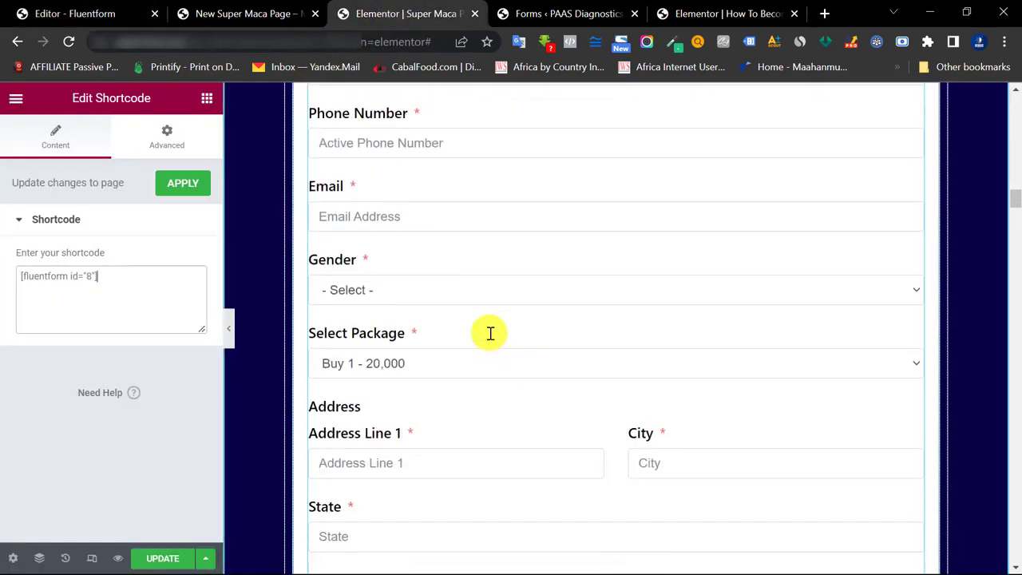
scroll(488, 333, "down", 2)
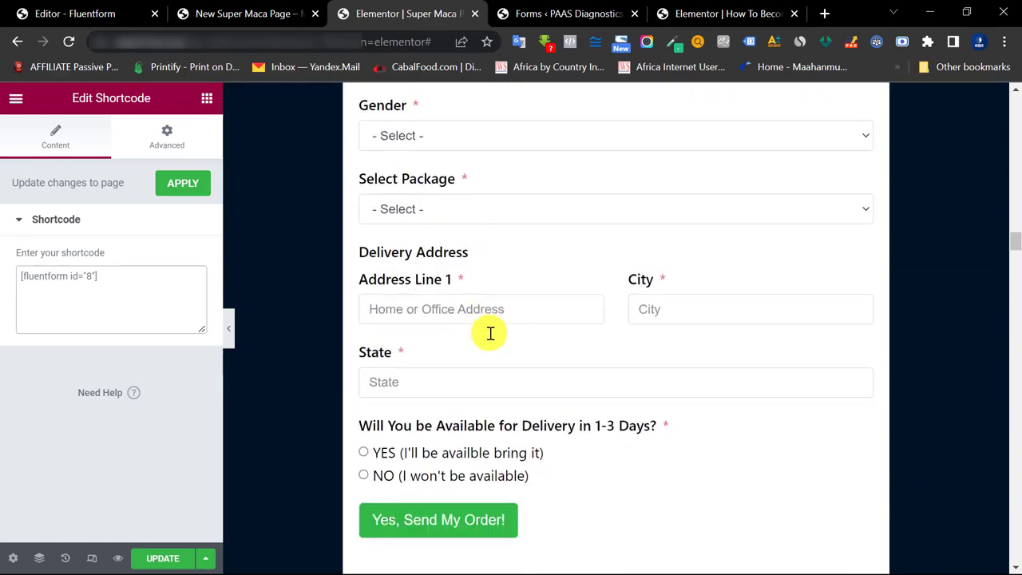
scroll(503, 347, "up", 5)
scroll(475, 350, "down", 5)
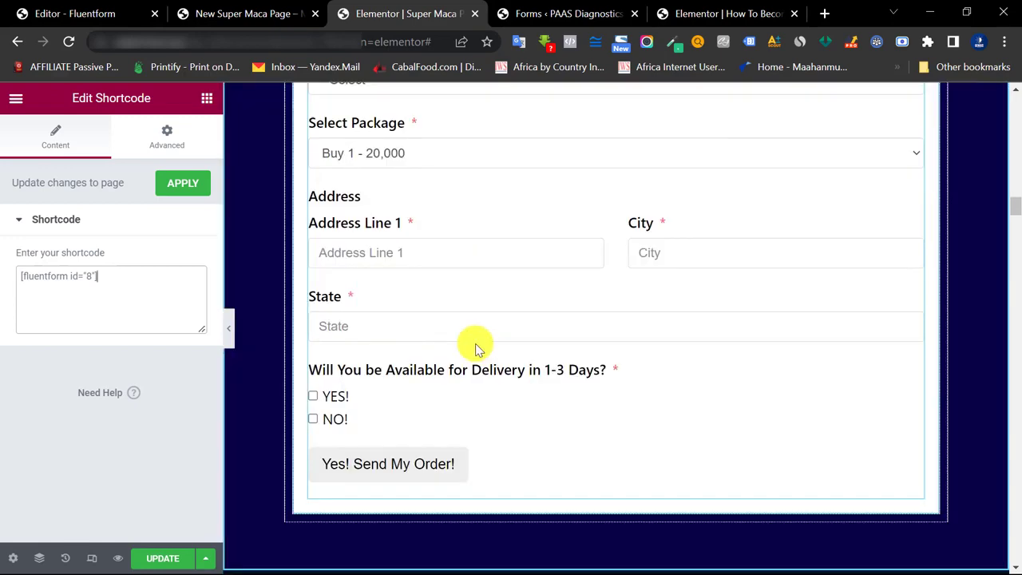
- Examine the available Pro widgets, including Form, and review the embedded order form's desktop layout from the heading downward
left_click(207, 102)
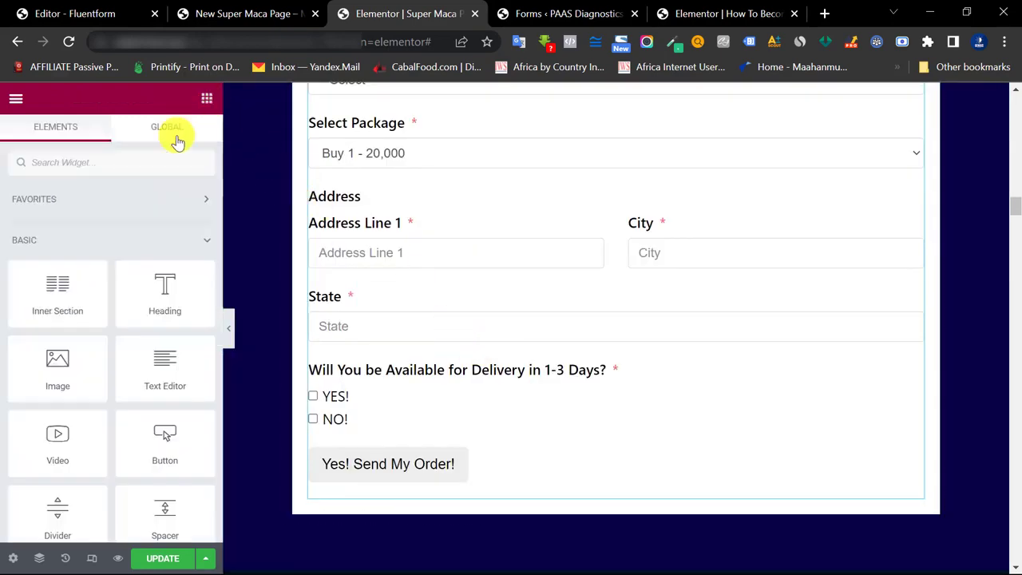
scroll(354, 240, "up", 2)
scroll(130, 290, "down", 3)
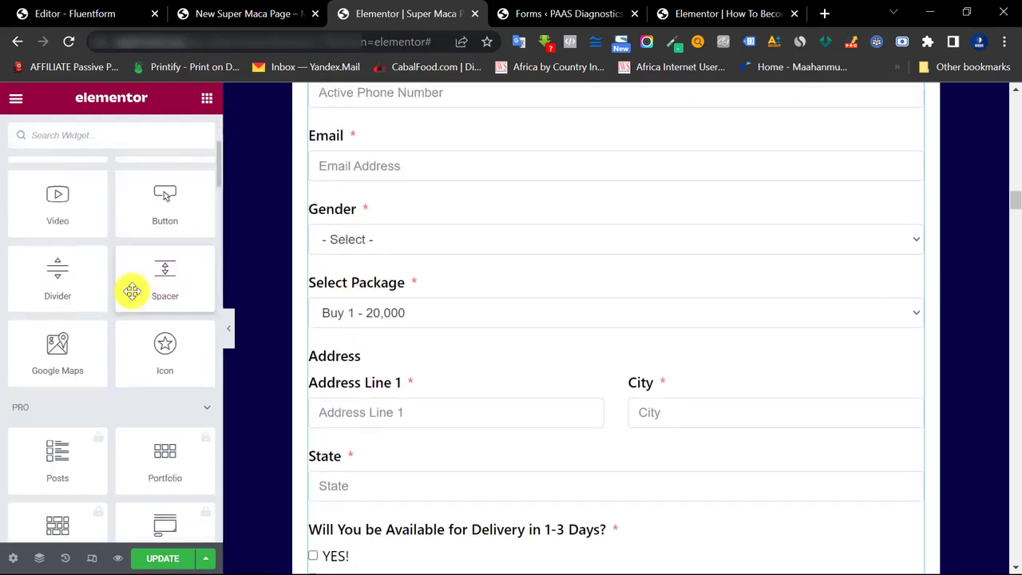
scroll(133, 343, "down", 4)
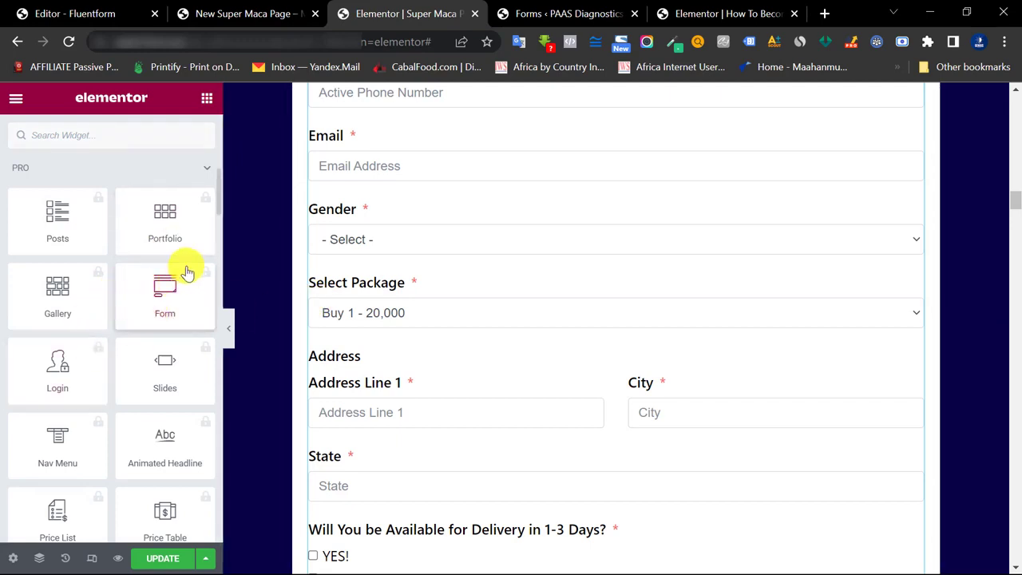
scroll(334, 295, "up", 3)
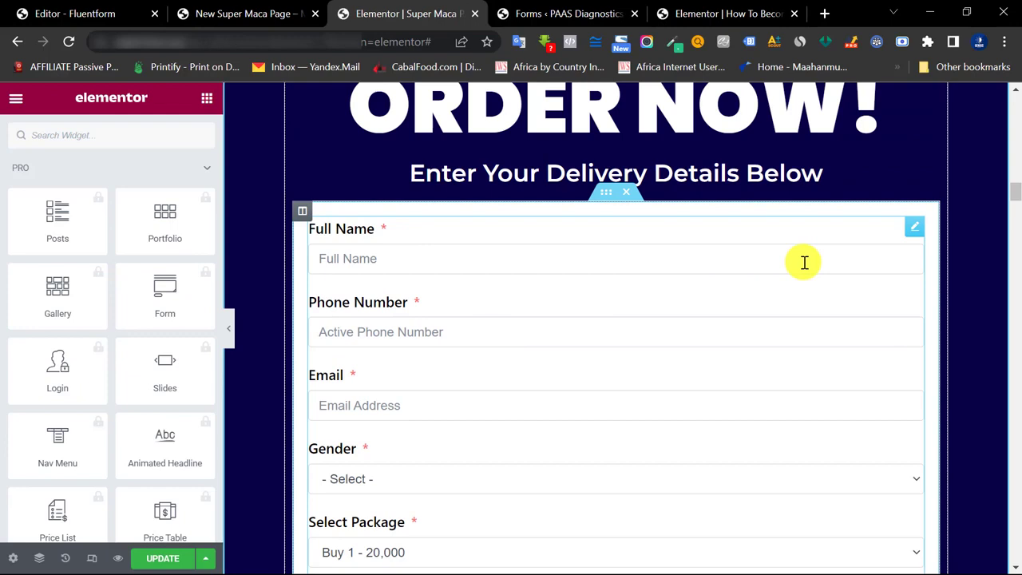
scroll(805, 263, "up", 1)
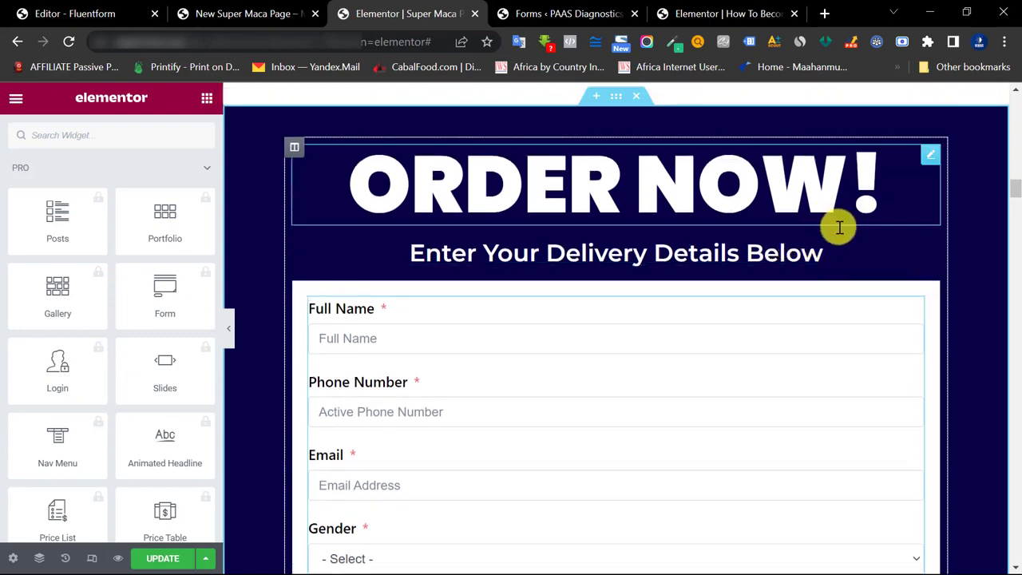
scroll(837, 224, "down", 3)
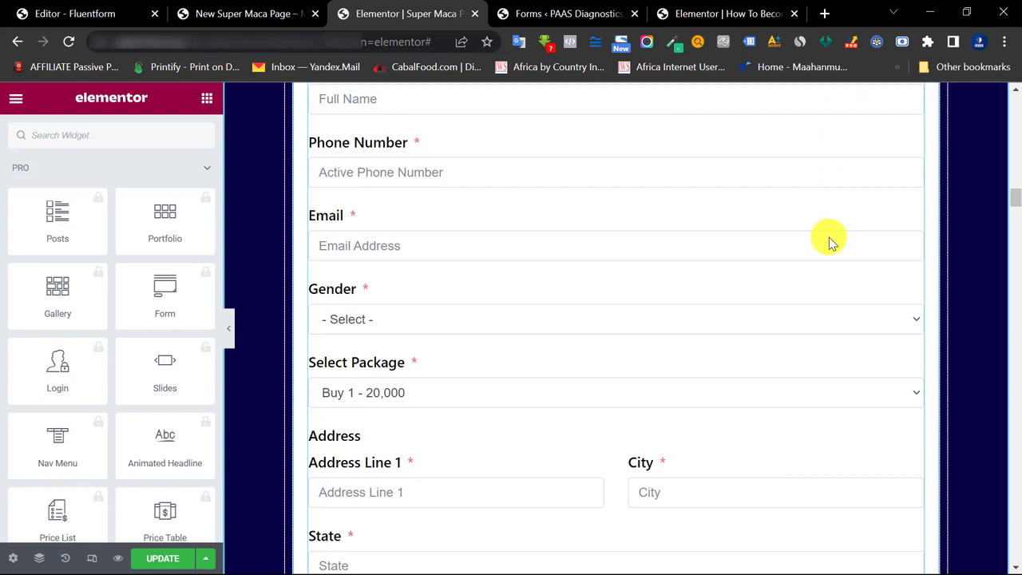
scroll(822, 243, "down", 3)
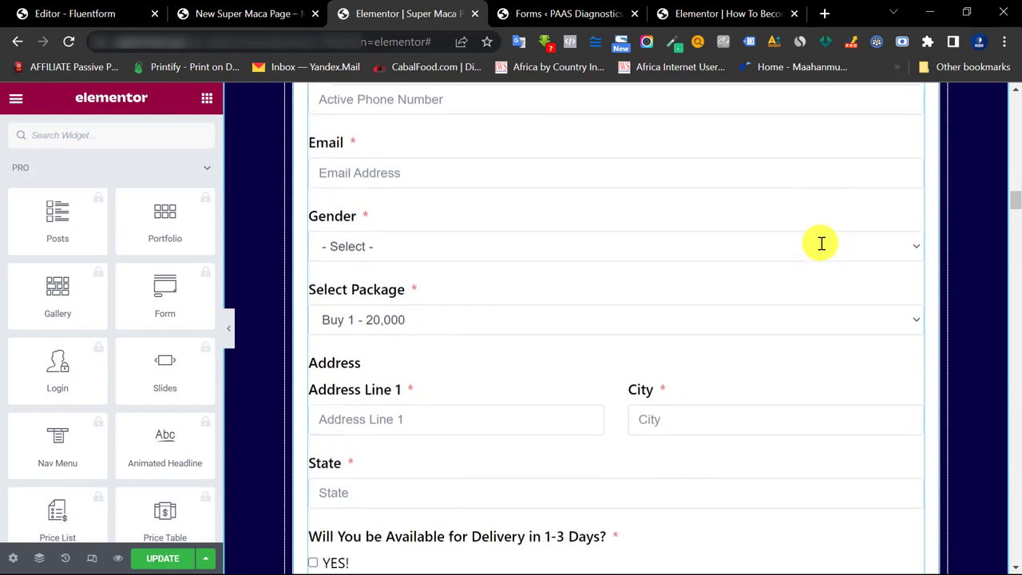
- Switch the page preview to mobile and compare the new order form with the original order form below it
left_click(92, 557)
left_click(299, 102)
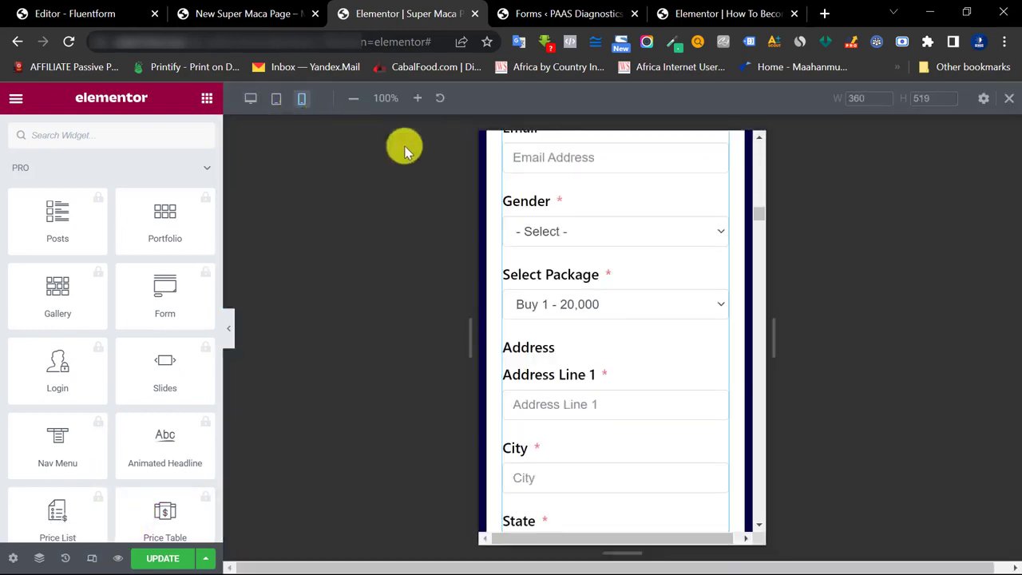
scroll(646, 278, "up", 4)
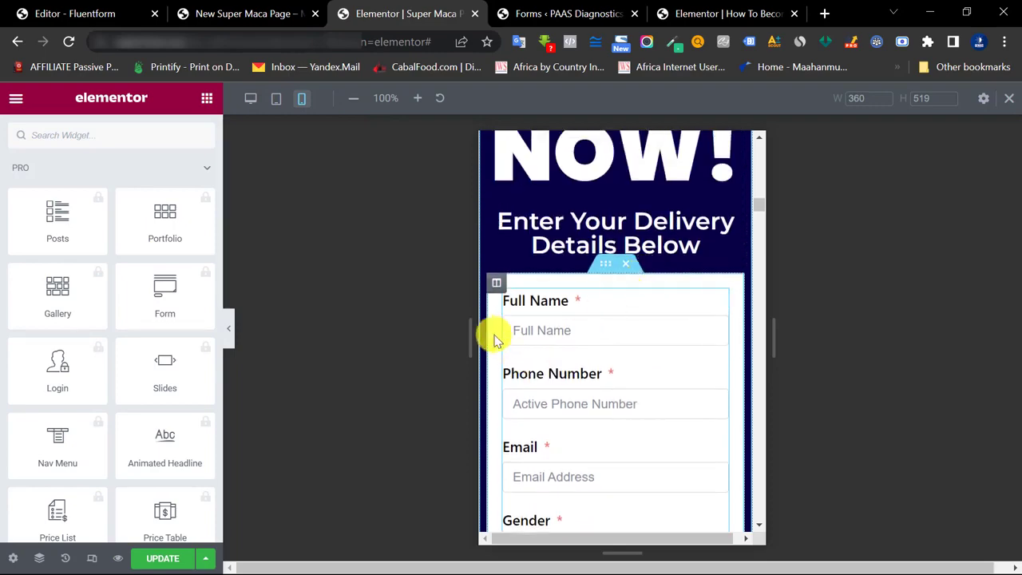
scroll(497, 335, "down", 8)
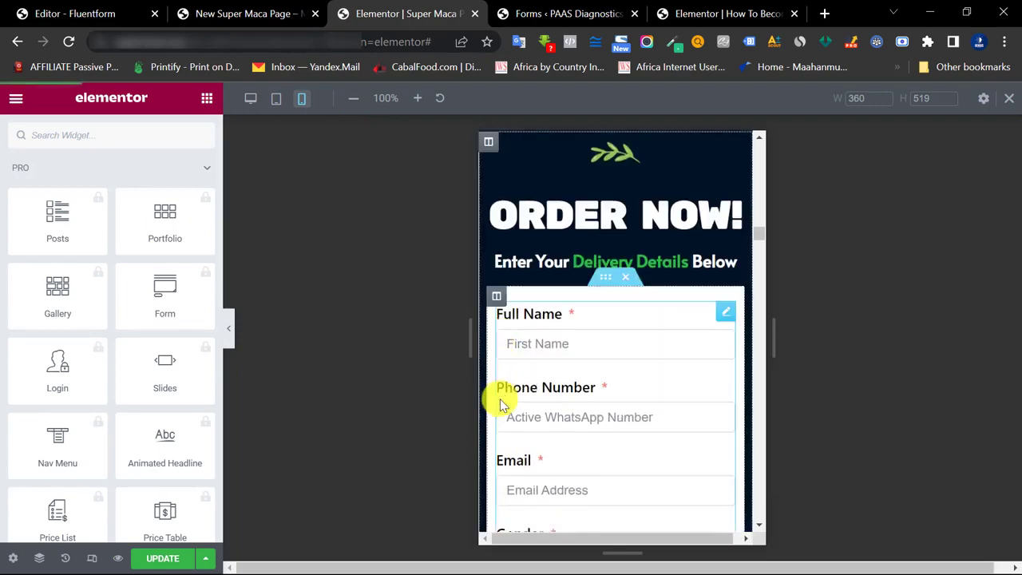
scroll(488, 338, "down", 10)
scroll(547, 319, "up", 8)
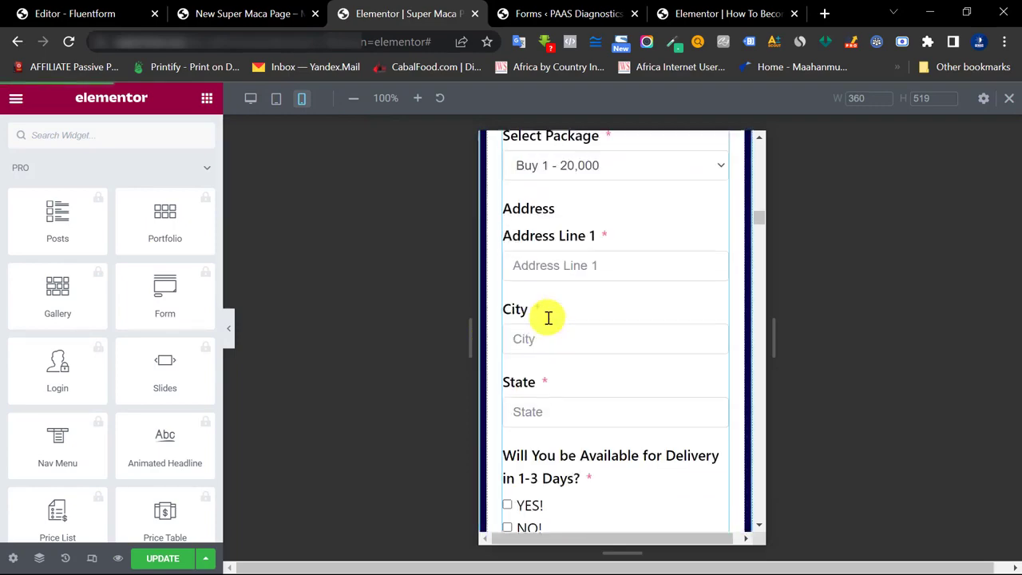
scroll(536, 241, "up", 3)
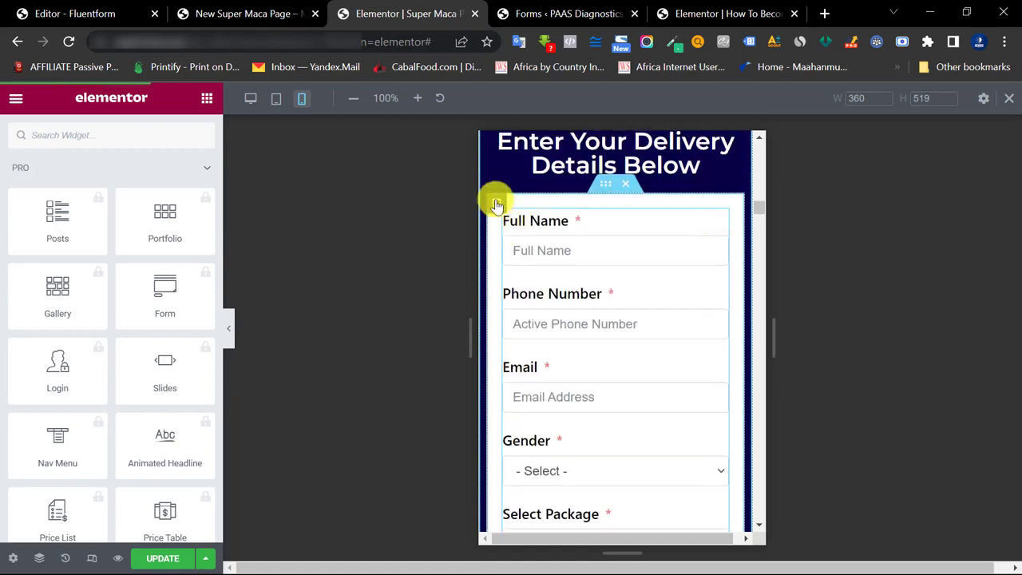
- Set the mobile padding of the white form column to 10 px on all four sides
left_click(496, 206)
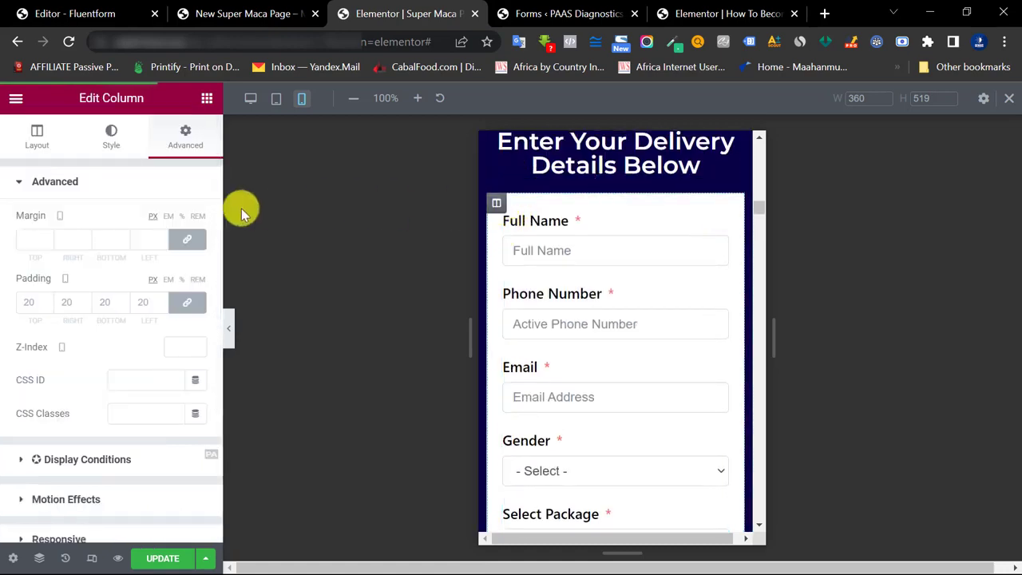
left_click(186, 303)
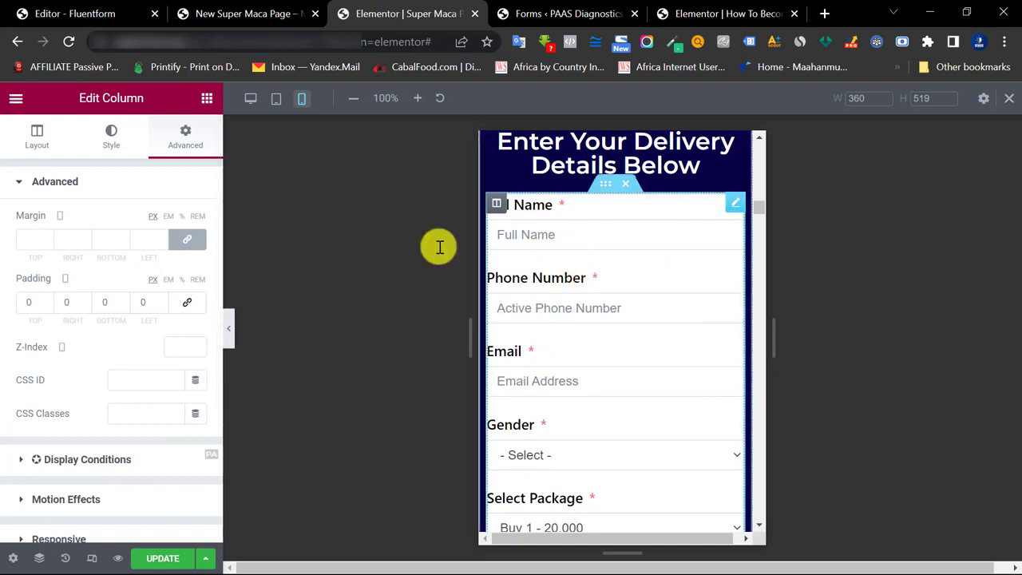
left_click(27, 301)
type("10")
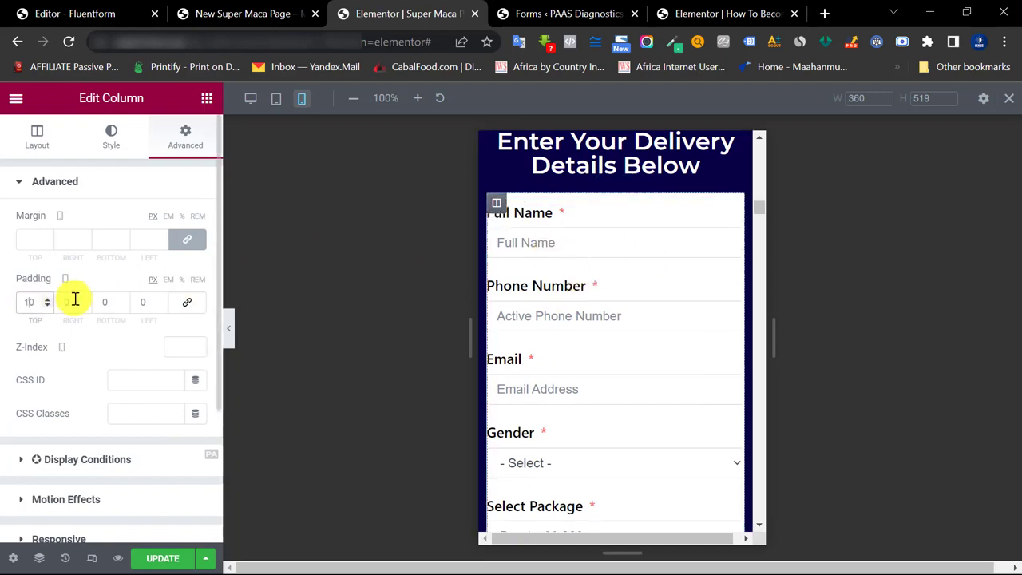
left_click(186, 301)
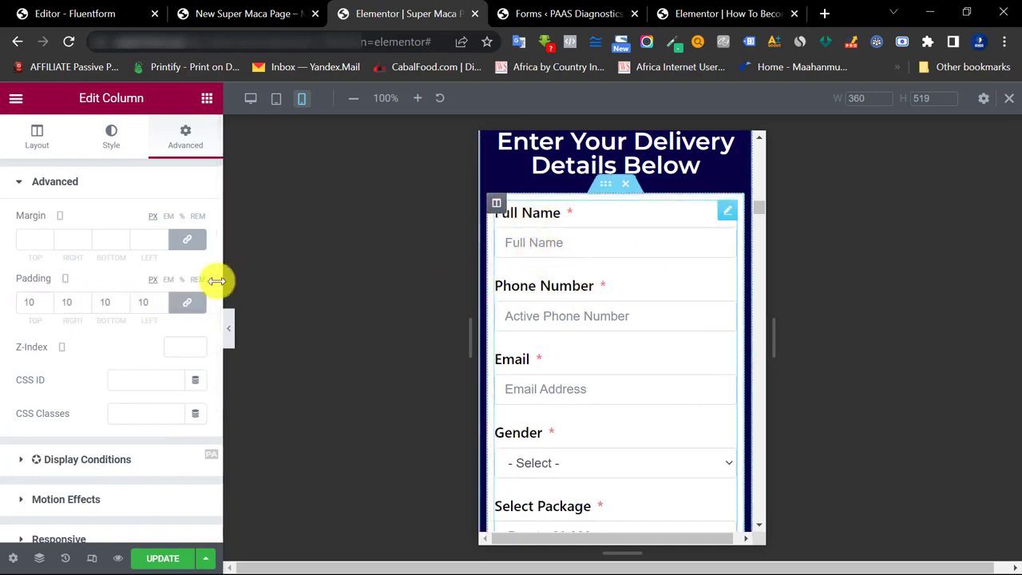
- Unlink the white column's mobile padding values and set its top and bottom padding to 20 px
left_click(187, 302)
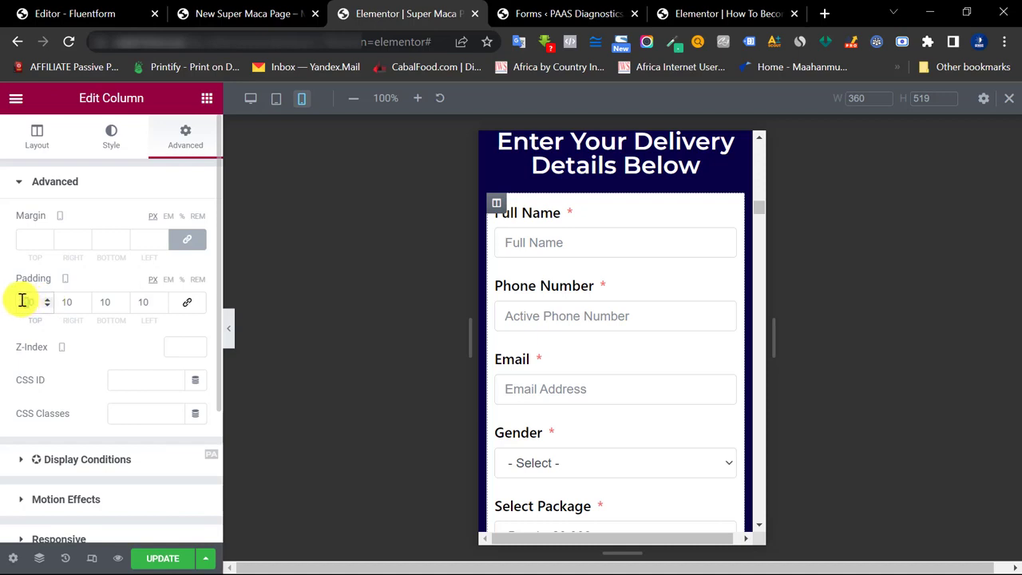
double_click(22, 301)
type("20")
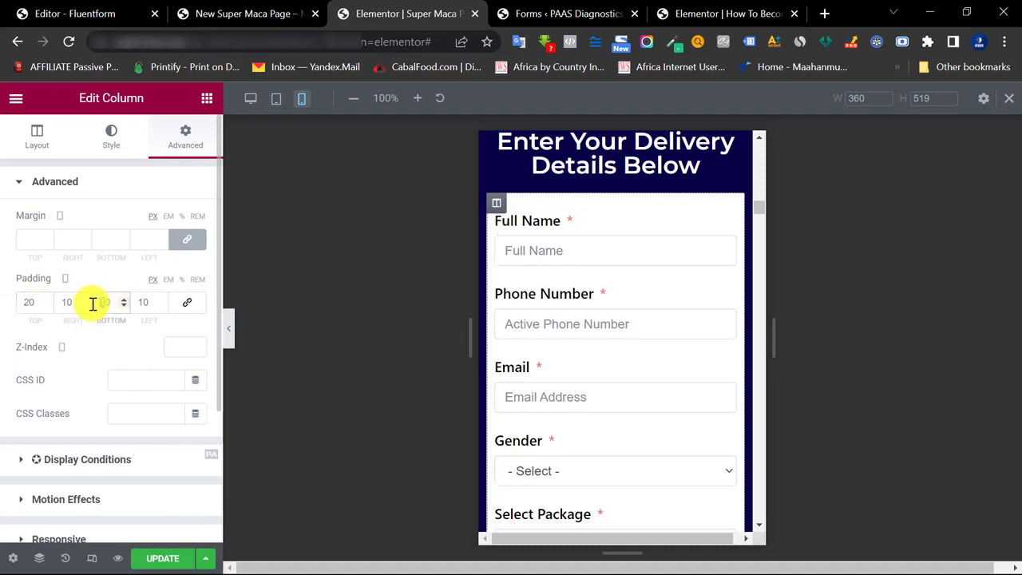
type("20")
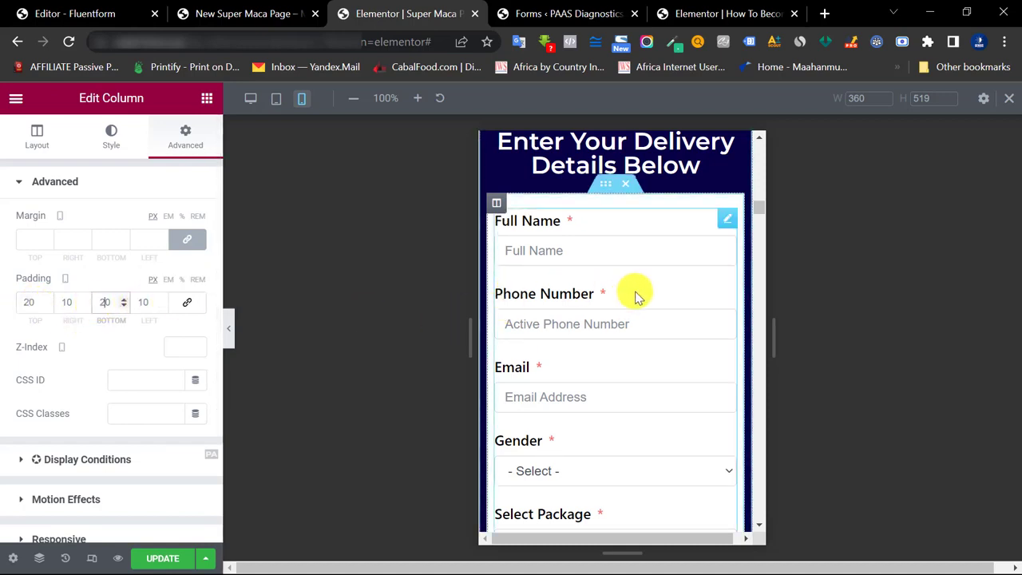
scroll(634, 292, "down", 5)
scroll(634, 292, "down", 3)
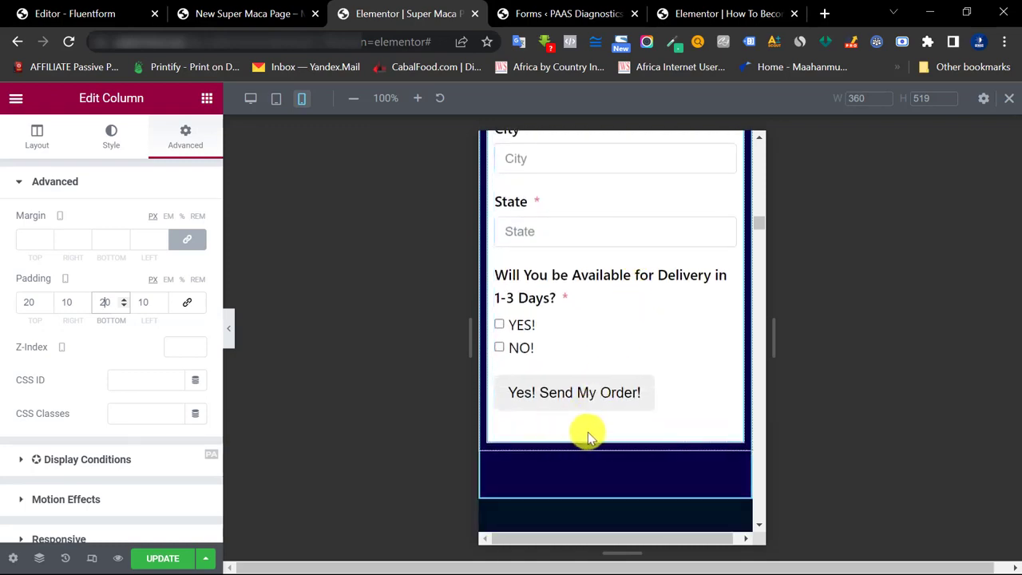
- Reduce the mobile font size of the "ORDER NOW!" heading to 47 px
scroll(588, 432, "up", 10)
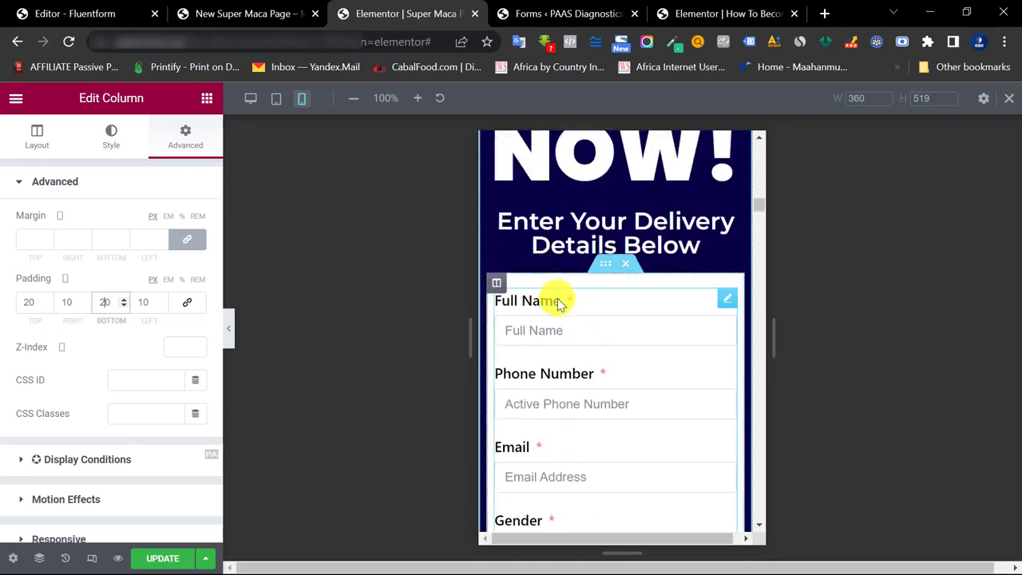
scroll(573, 336, "up", 1)
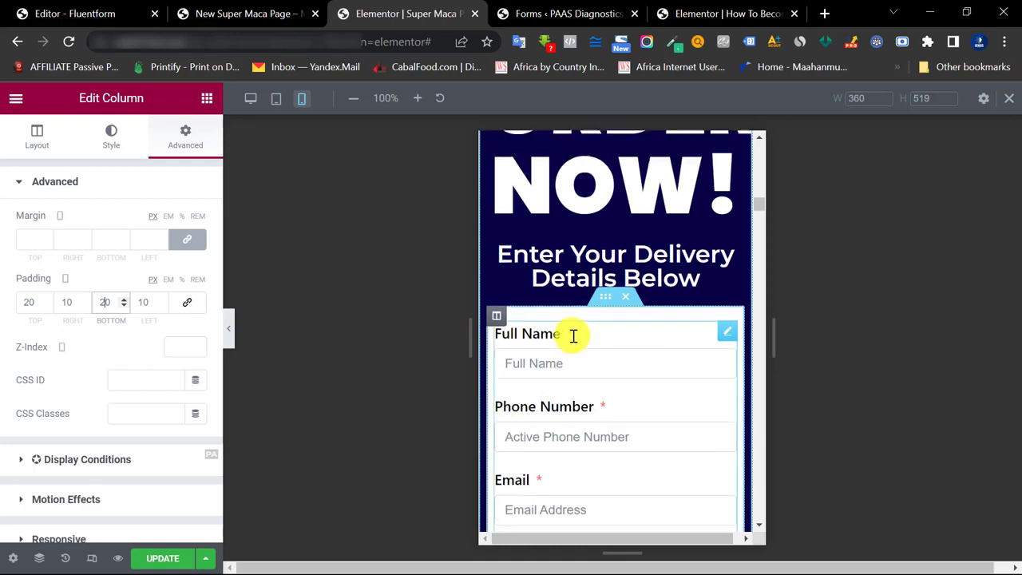
scroll(573, 335, "up", 2)
scroll(594, 383, "down", 3)
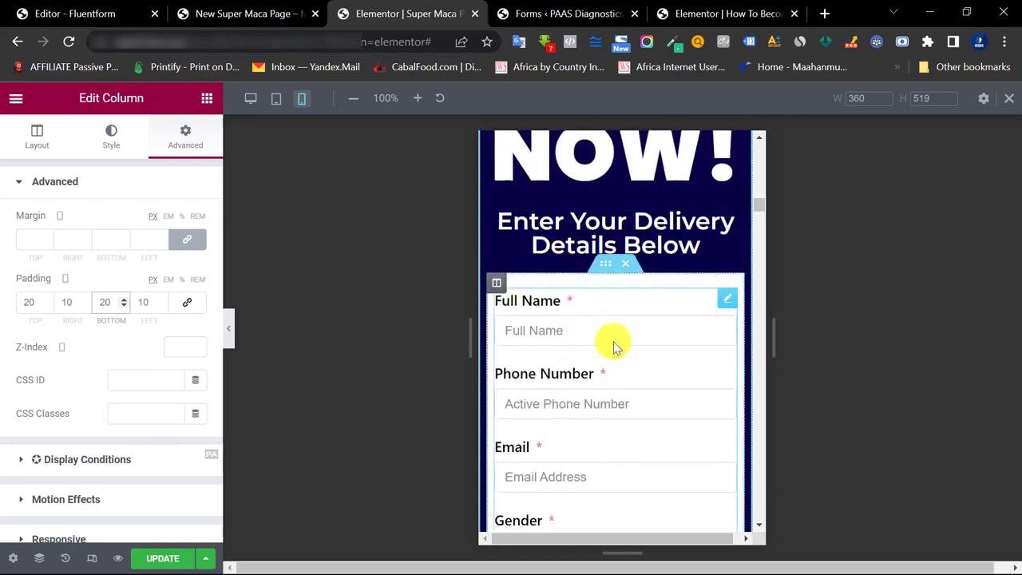
scroll(591, 304, "up", 3)
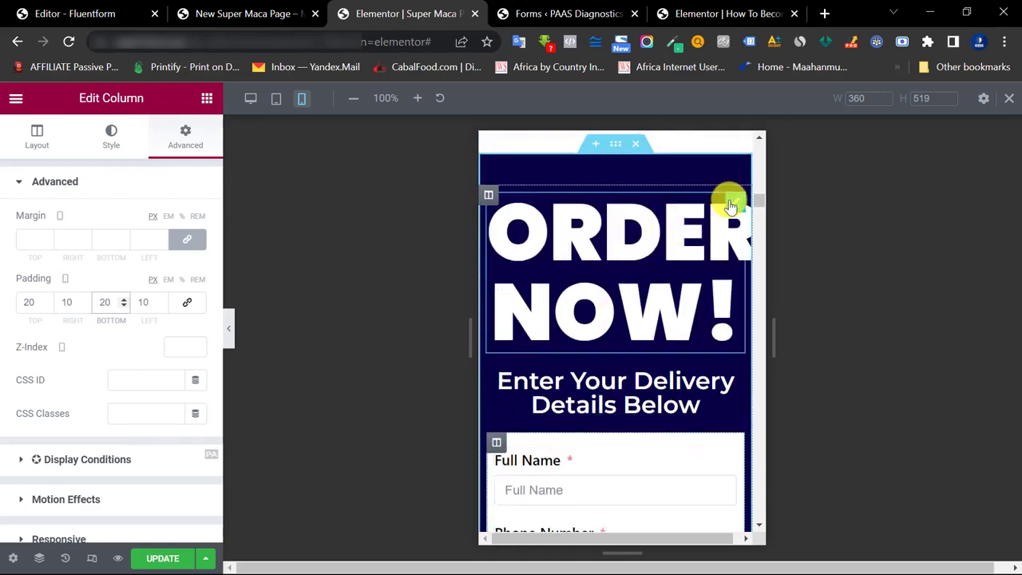
left_click(733, 206)
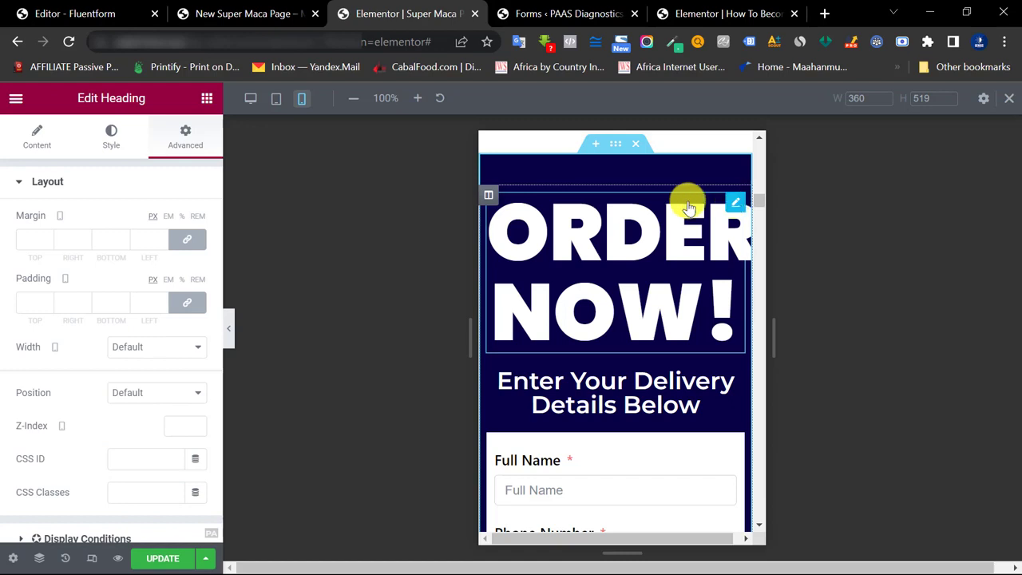
left_click(108, 138)
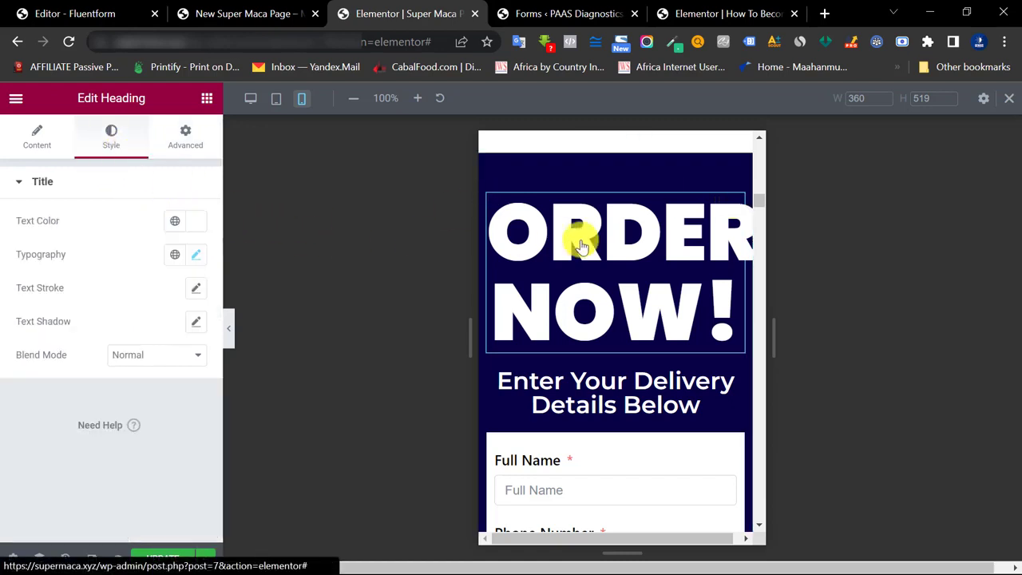
left_click(195, 255)
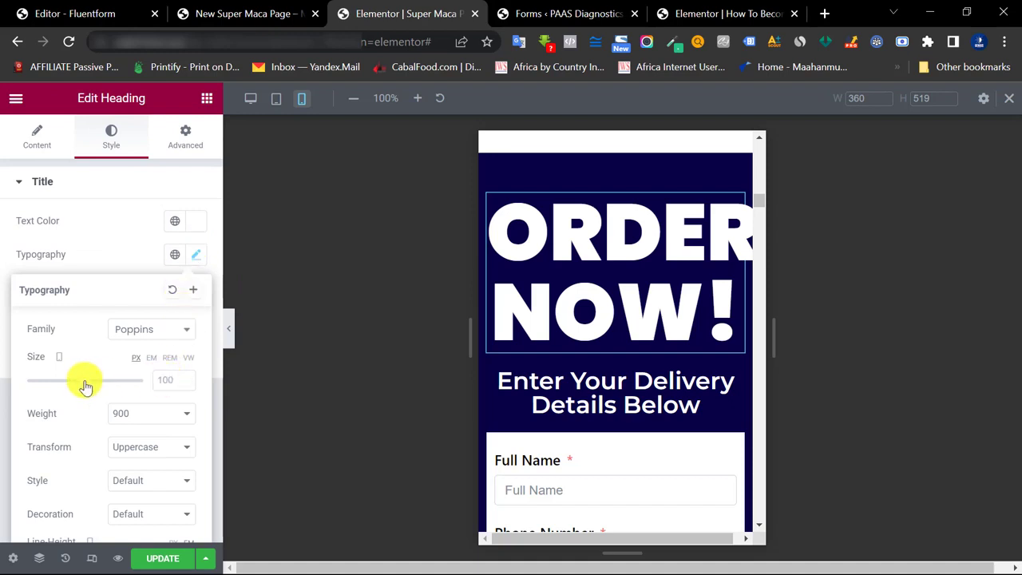
left_click_drag(86, 386, 57, 391)
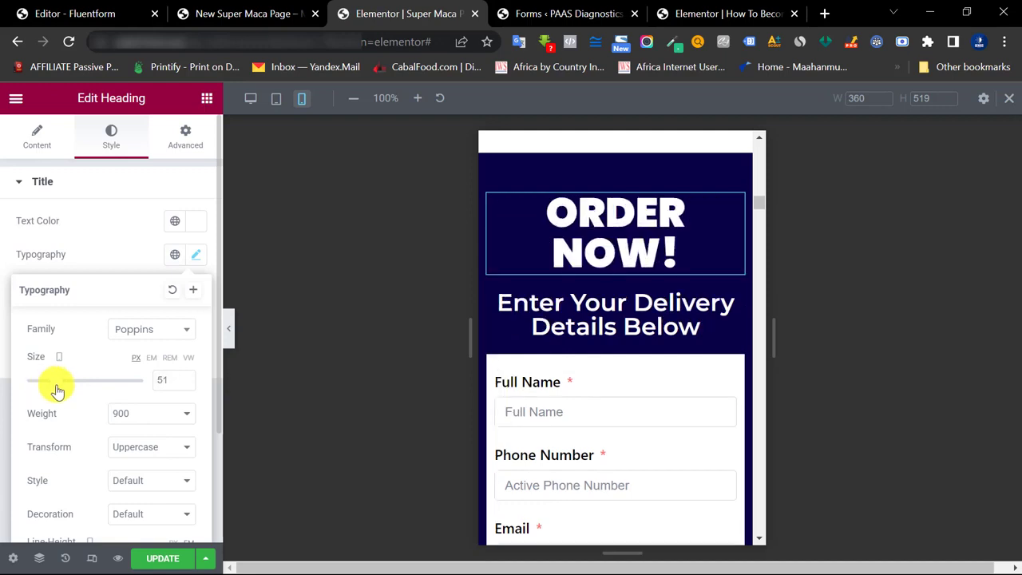
left_click(183, 384)
left_click(183, 384)
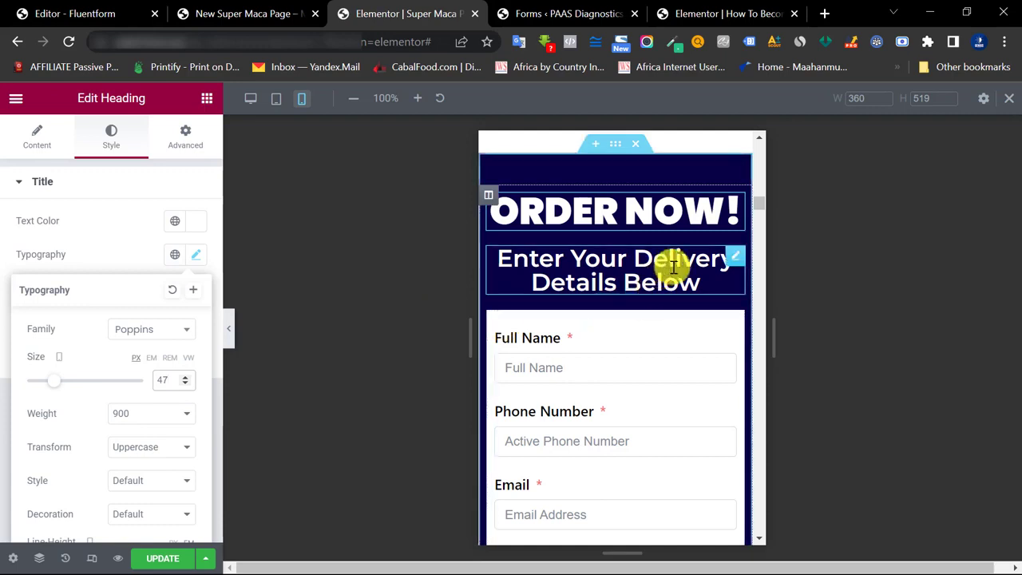
- Set the mobile font size of the "Enter Your Delivery Details Below" heading to 20 px
left_click(734, 252)
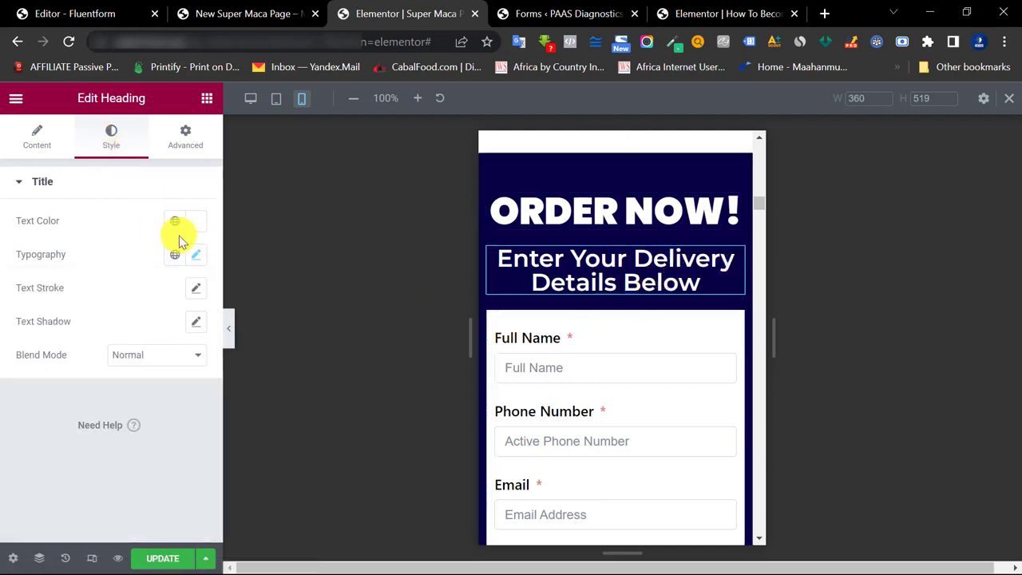
left_click(197, 256)
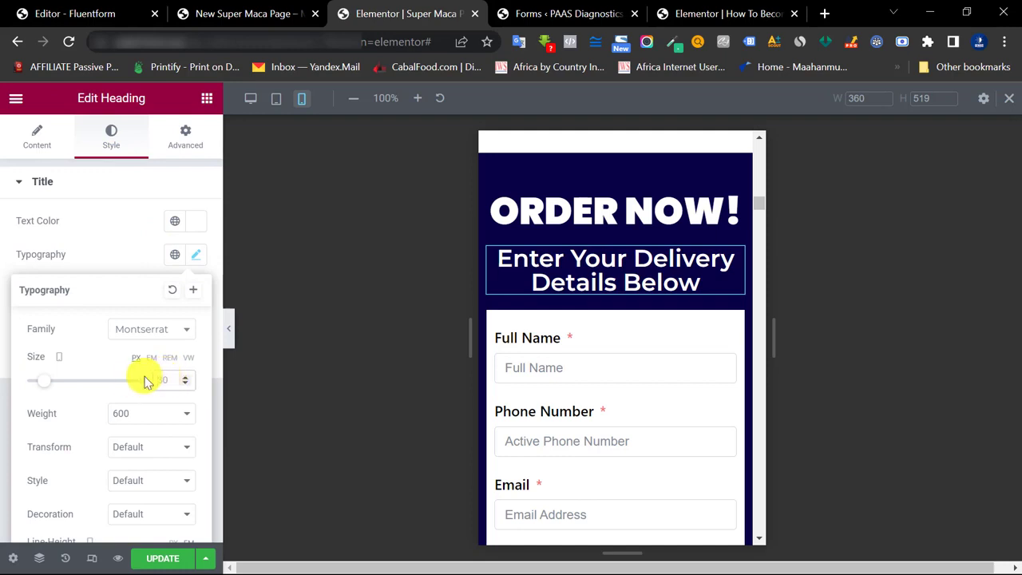
key("BackSpace")
type("0")
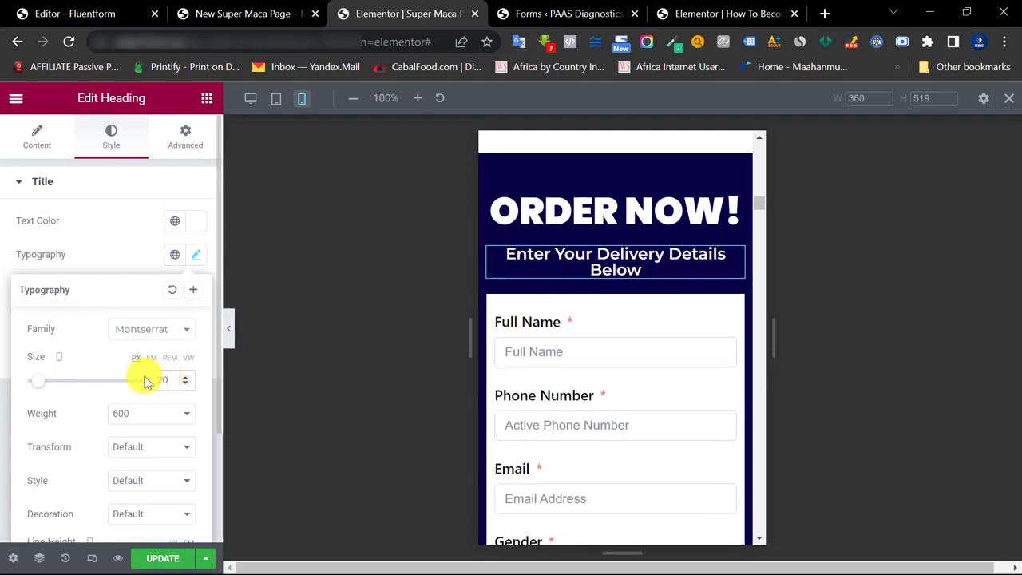
- Set the mobile line height of the "Enter Your Delivery Details Below" heading to 1.3 em
scroll(158, 432, "down", 2)
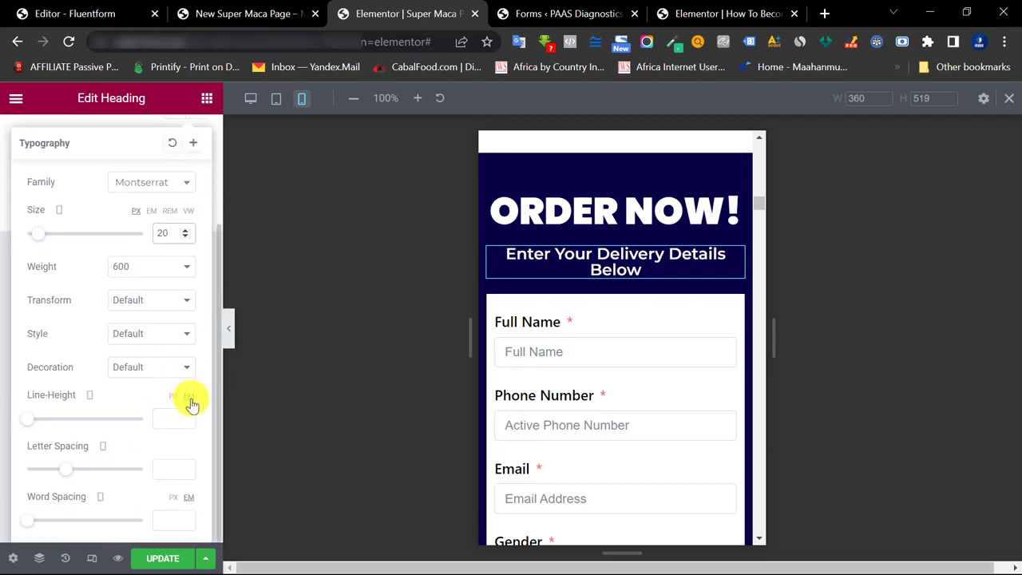
left_click(173, 416)
type("1.2")
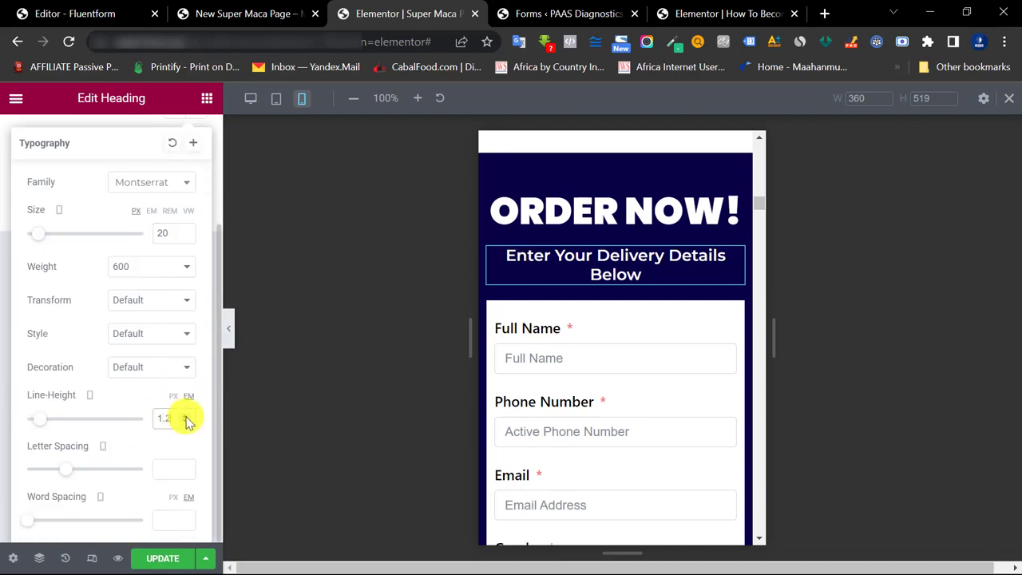
left_click(186, 416)
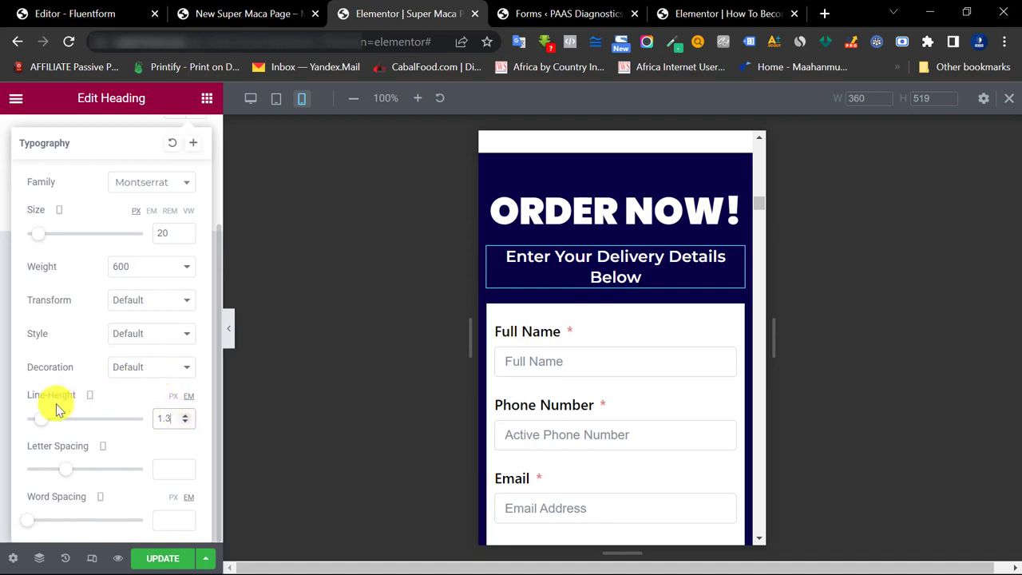
- Reduce the mobile font size of the "Enter Your Delivery Details Below" heading to 17 px
scroll(671, 327, "down", 10)
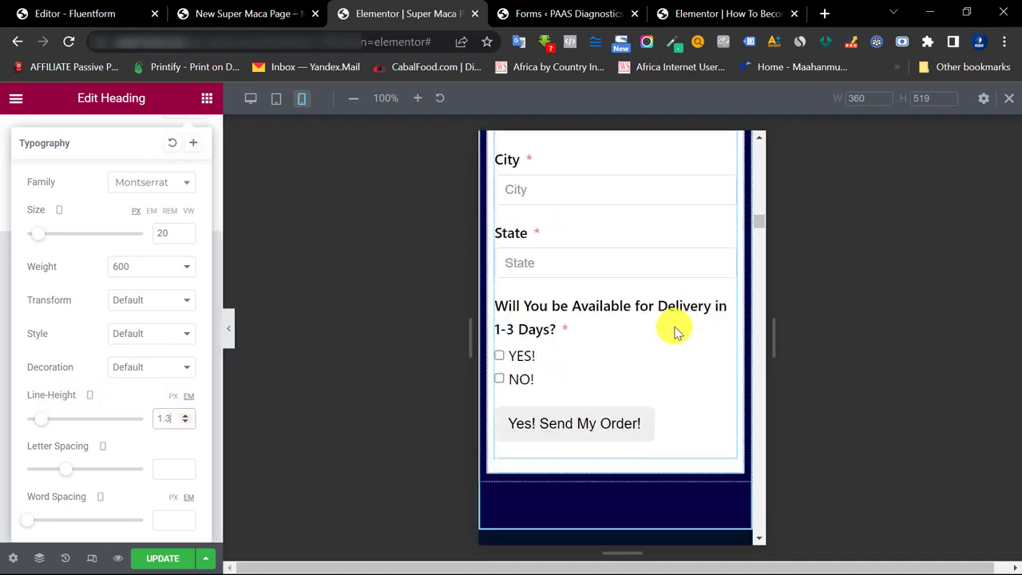
scroll(621, 360, "down", 1)
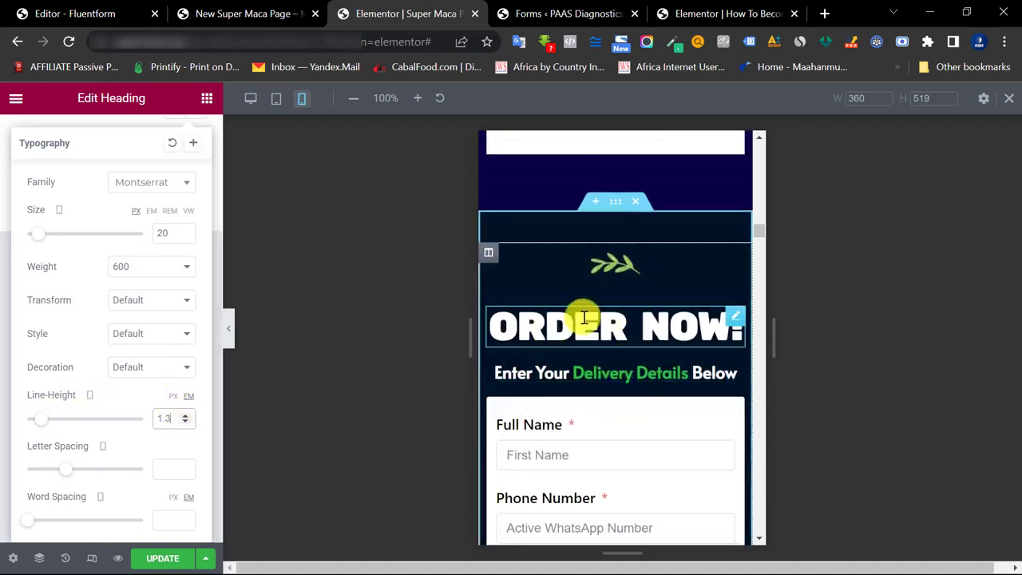
scroll(583, 319, "up", 1)
scroll(583, 317, "up", 10)
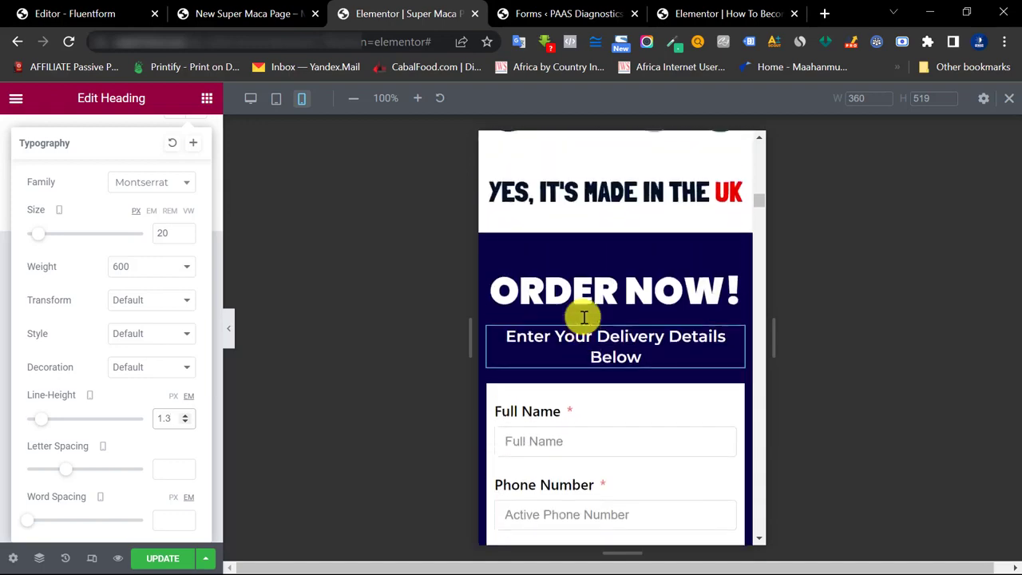
left_click(188, 238)
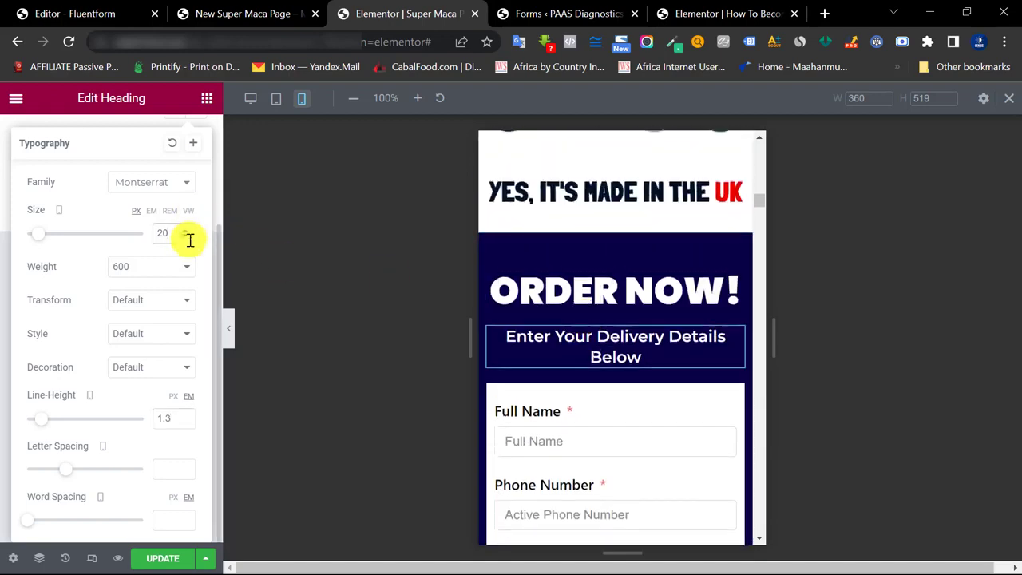
left_click(188, 238)
left_click(188, 239)
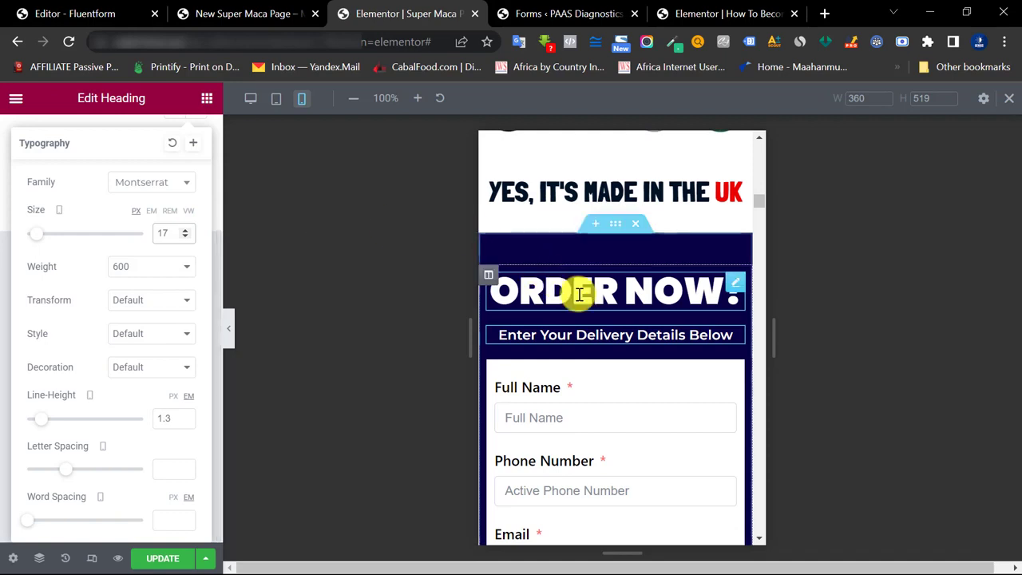
- Review the order form section in the mobile preview, from the "ORDER NOW!" heading to the "Yes! Send My Order!" button
scroll(579, 294, "down", 4)
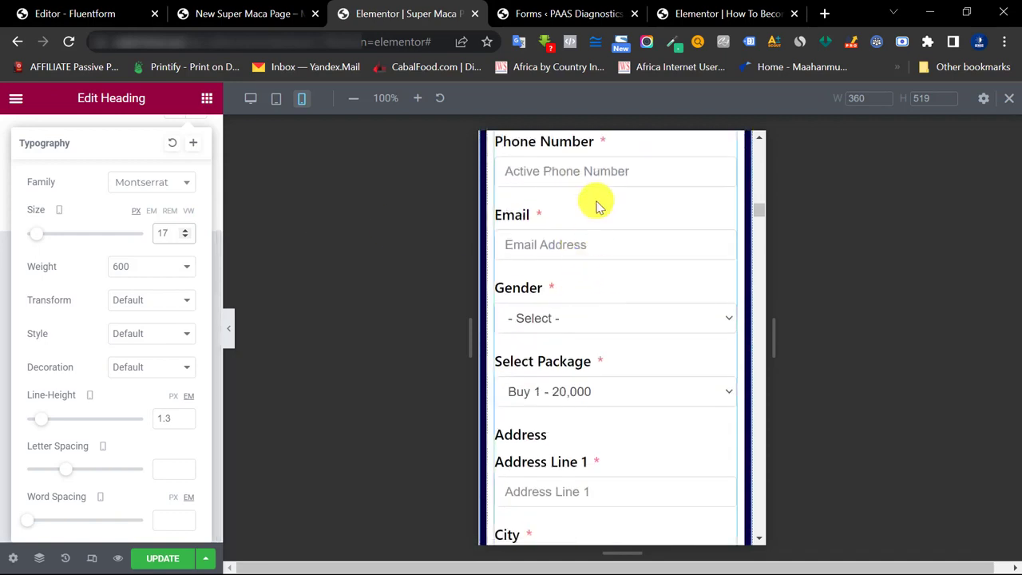
scroll(604, 336, "down", 2)
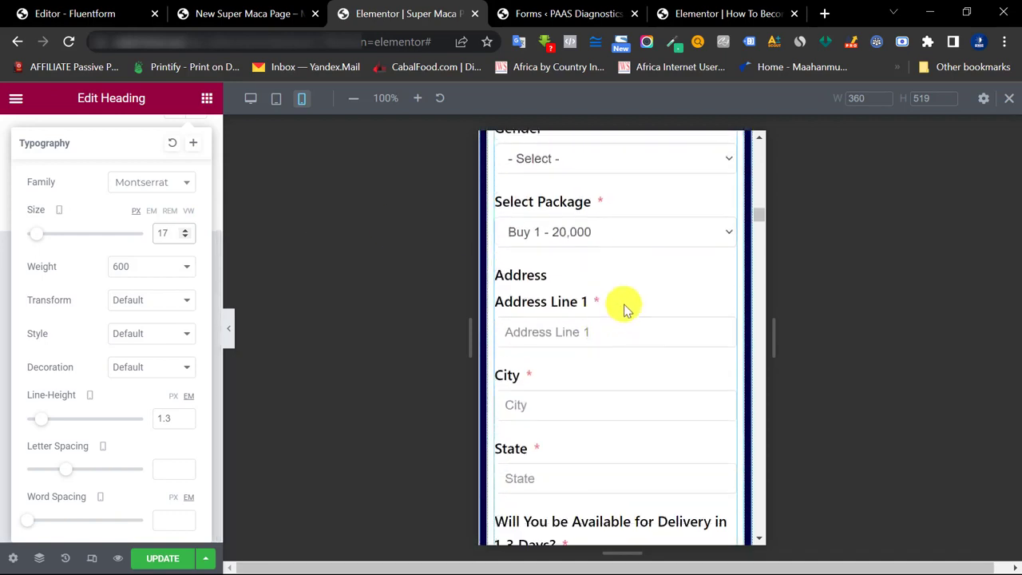
scroll(623, 303, "down", 1)
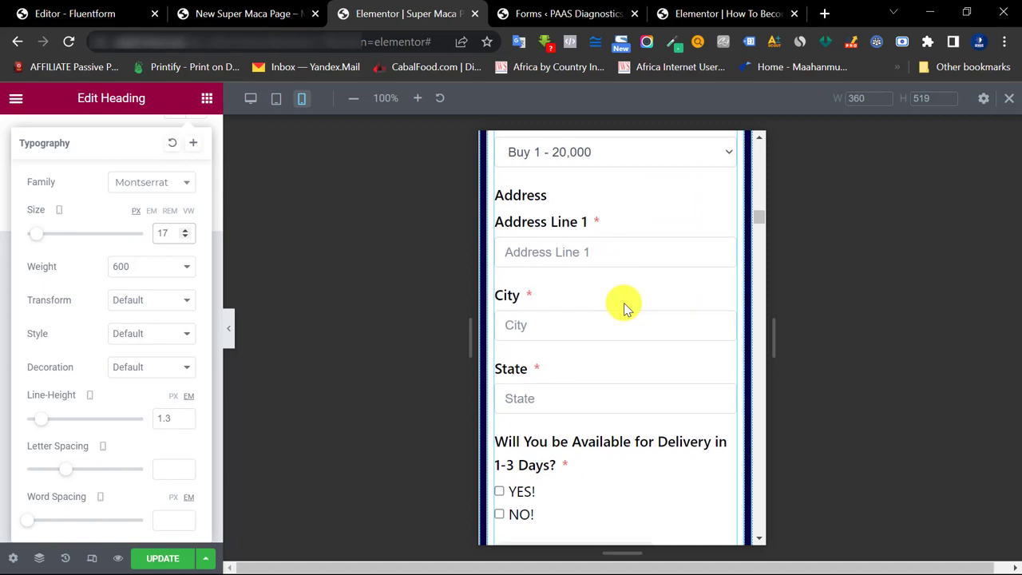
scroll(624, 303, "down", 1)
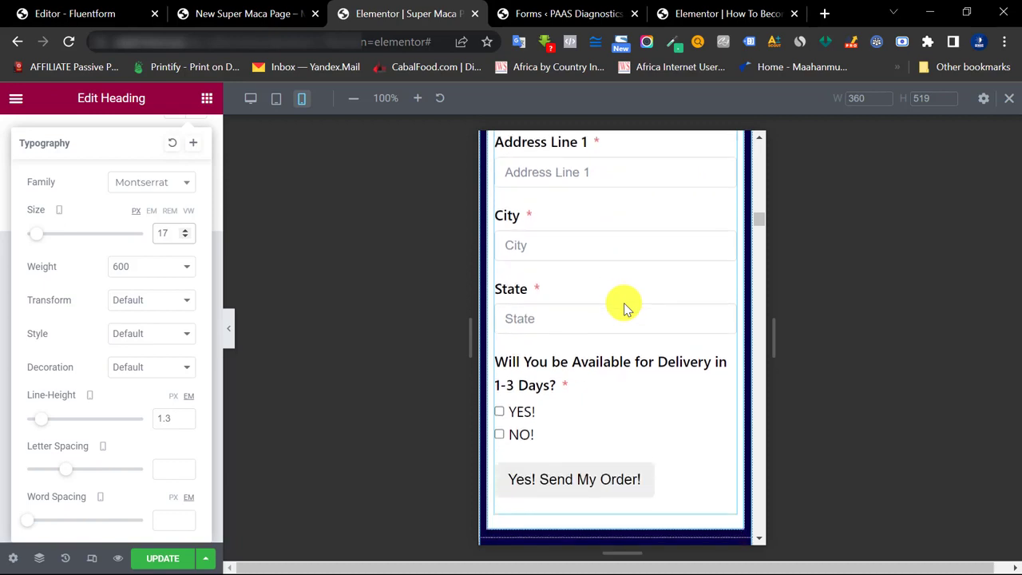
scroll(624, 303, "up", 8)
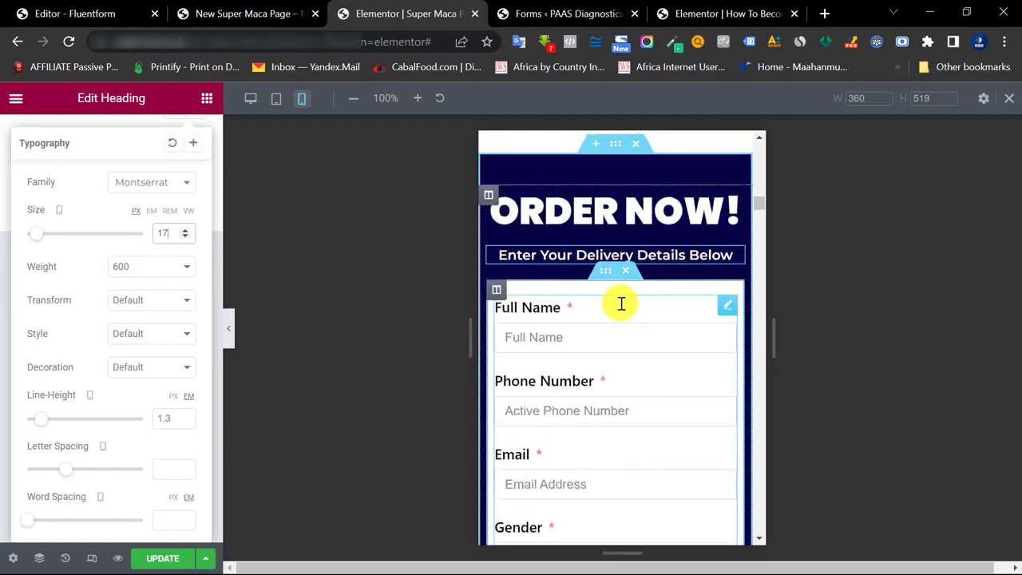
scroll(622, 303, "down", 6)
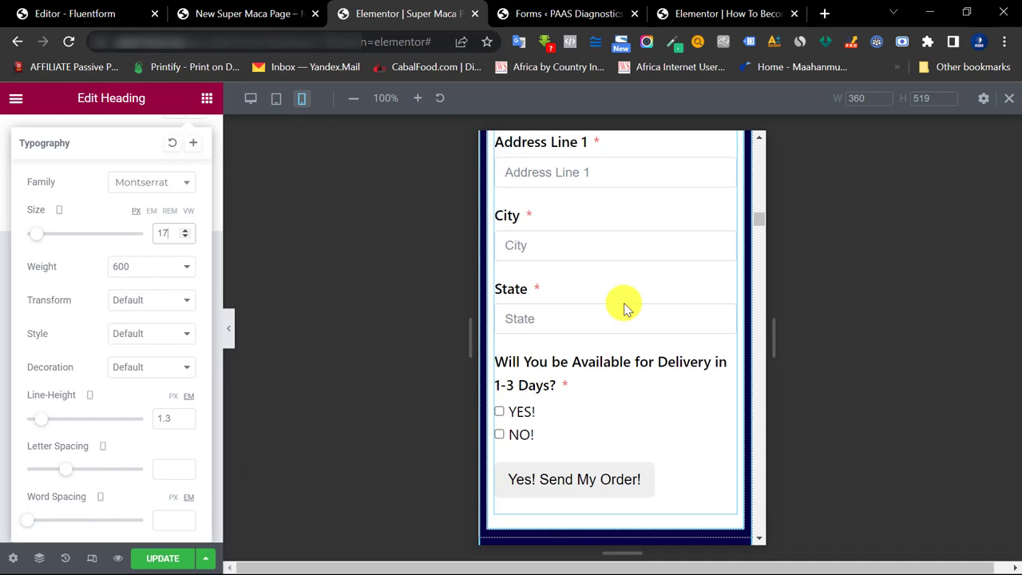
scroll(624, 311, "up", 8)
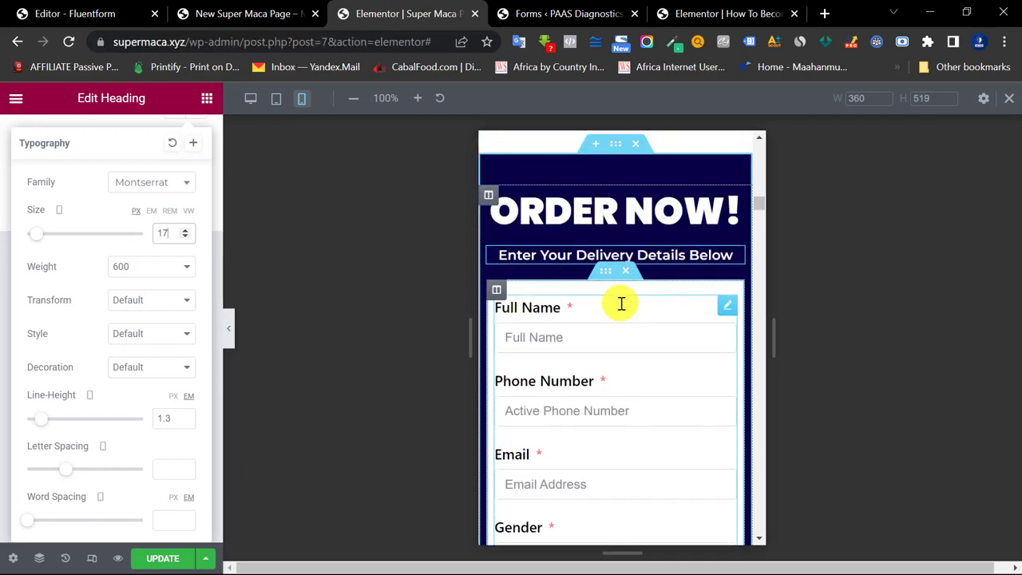